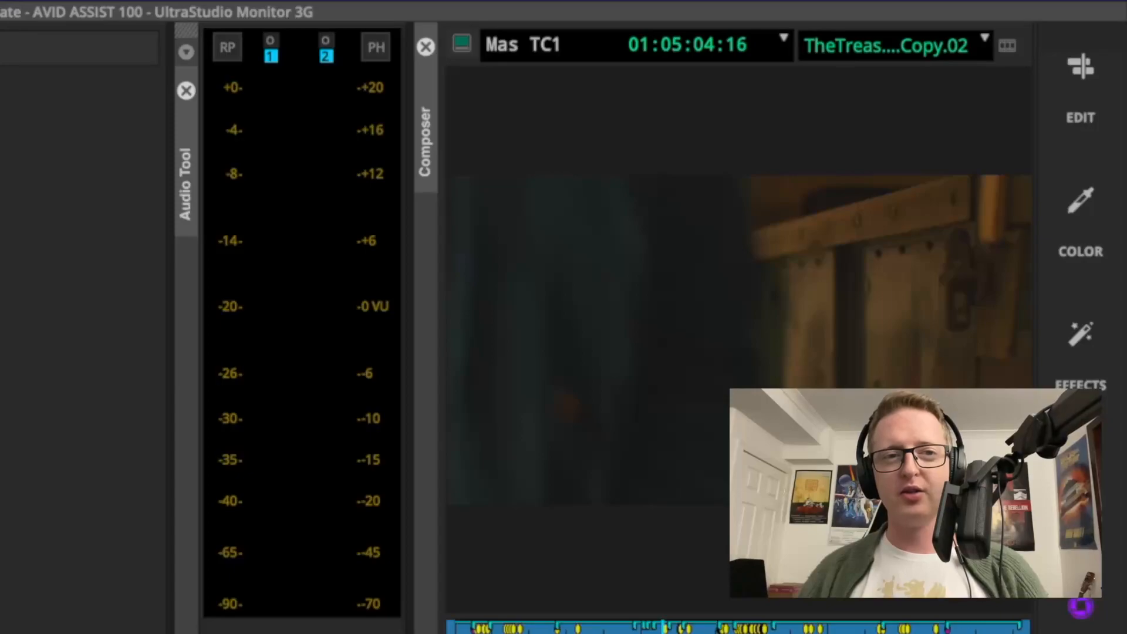
Play and stop the sequence several times from 01:05:04:16, watching the two-channel output levels in the Audio Tool
{"action": "key", "text": "space"}
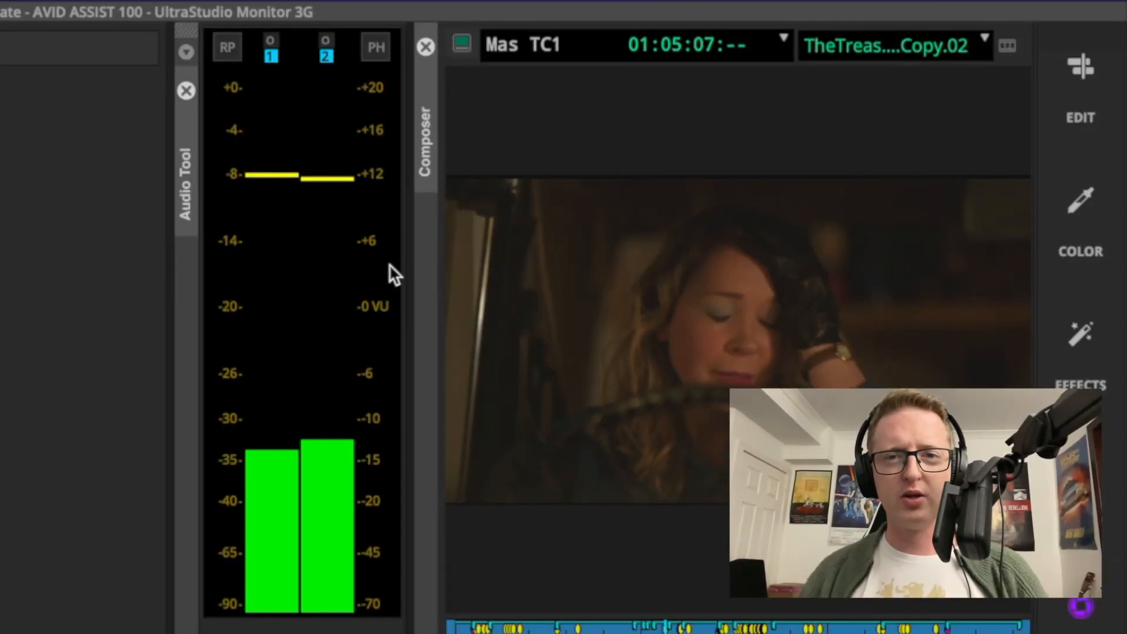
{"action": "key", "text": "space"}
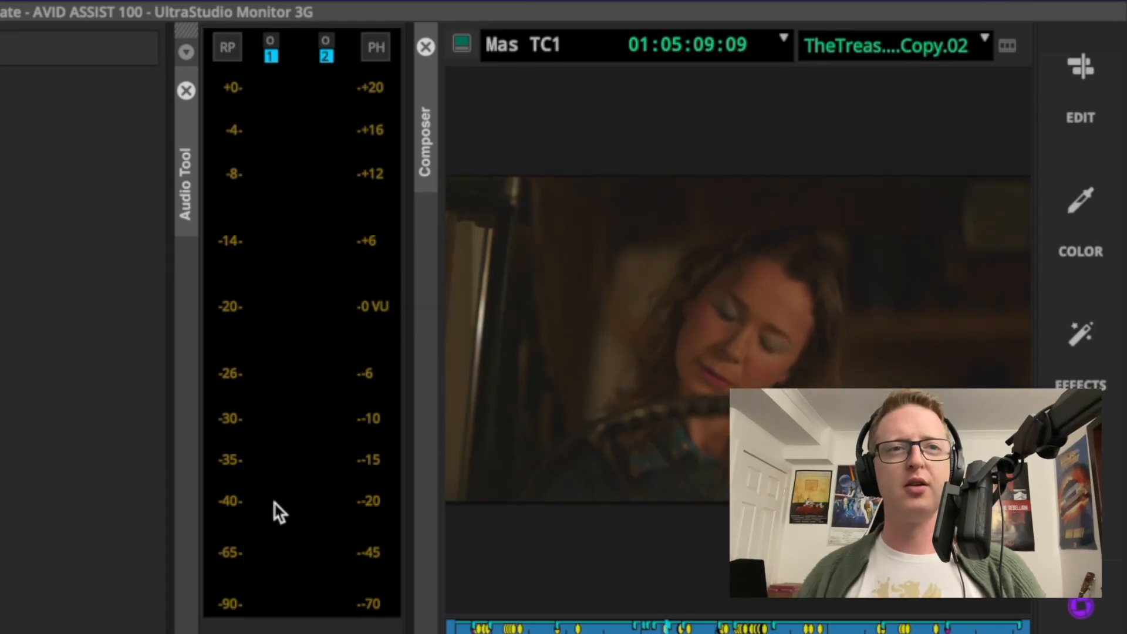
{"action": "key", "text": "space"}
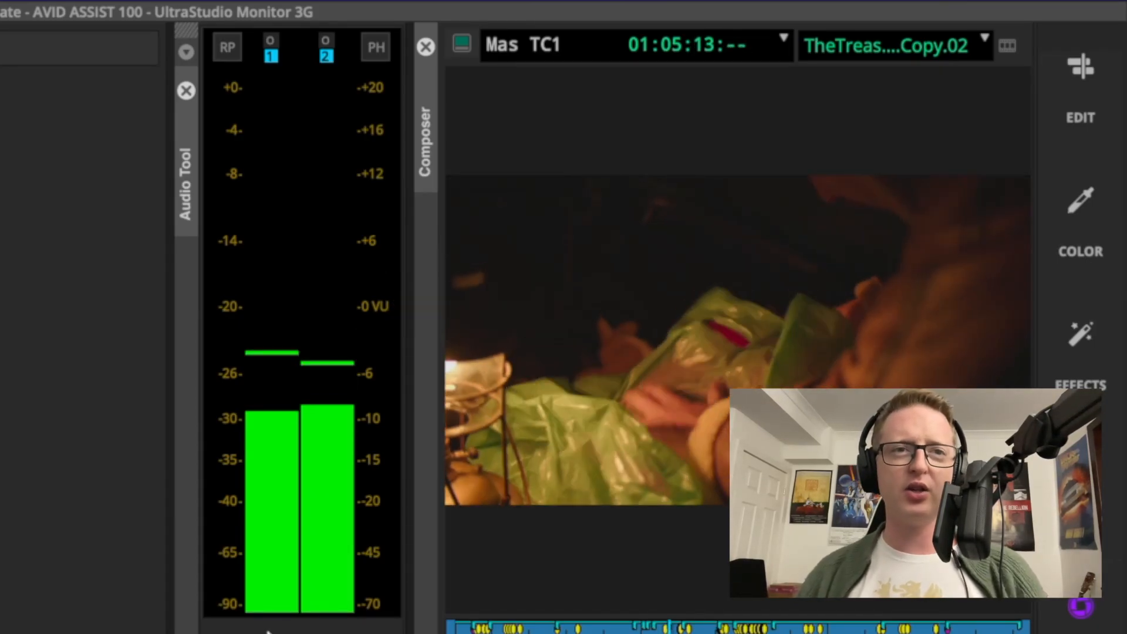
{"action": "key", "text": "space"}
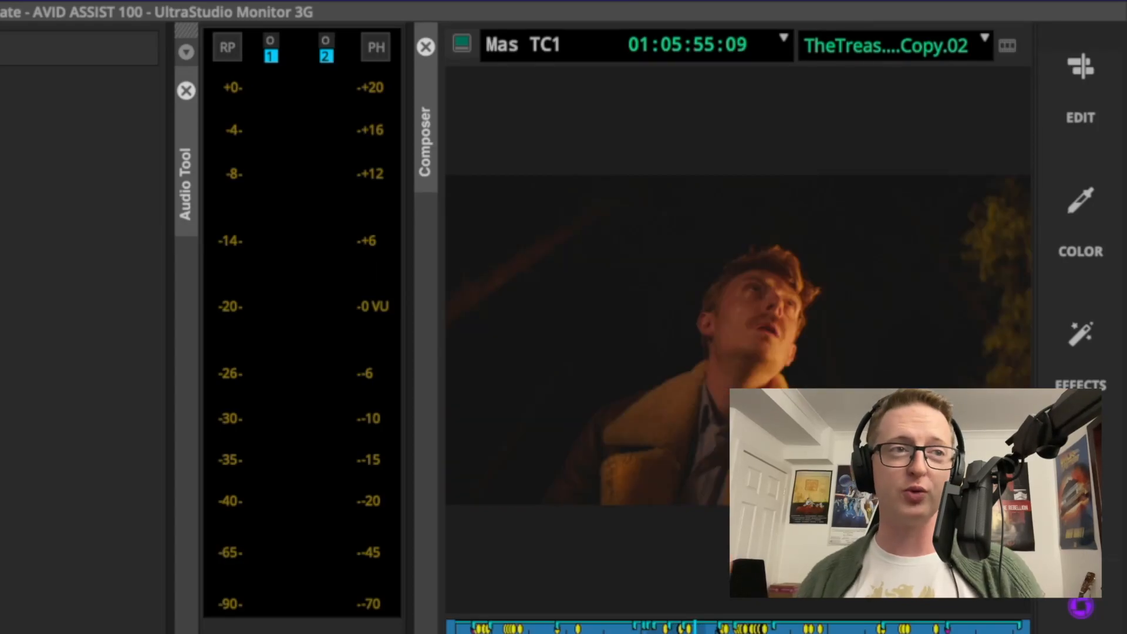
{"action": "key", "text": "space"}
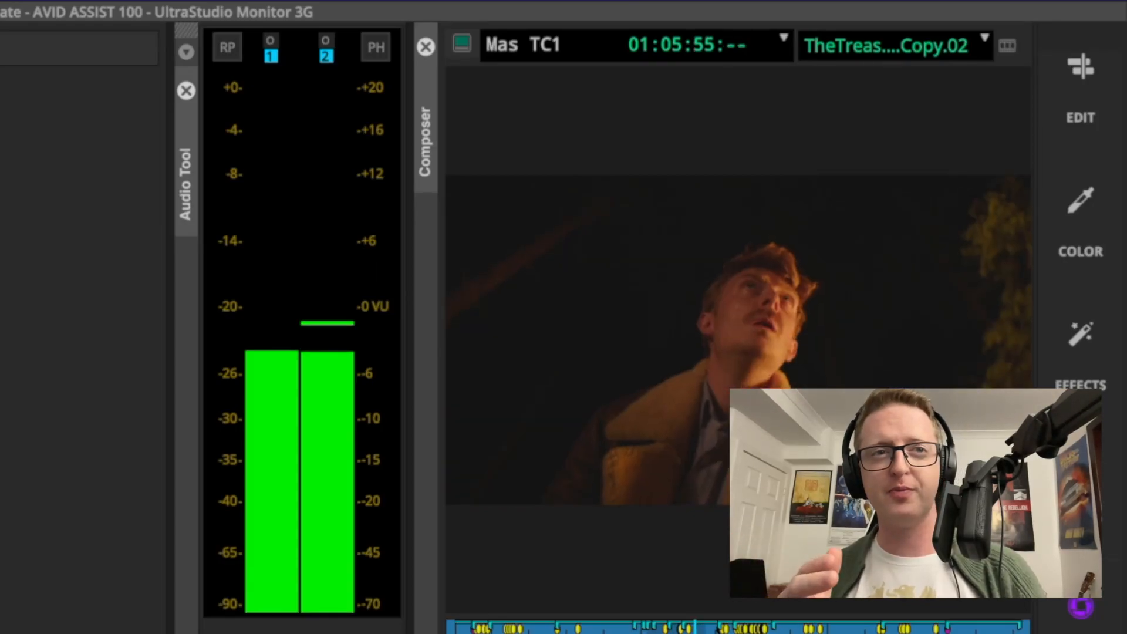
{"action": "key", "text": "space"}
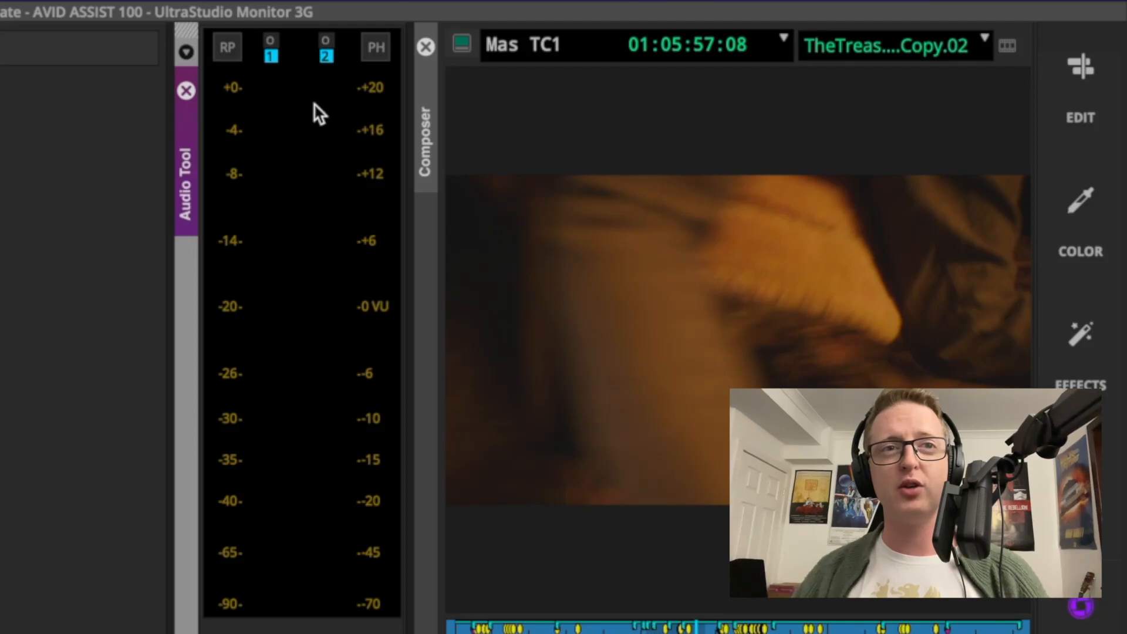
Play the calibration tone through the Audio Tool to check the reference level, and stop playback
{"action": "left_click", "coordinate": [371, 55]}
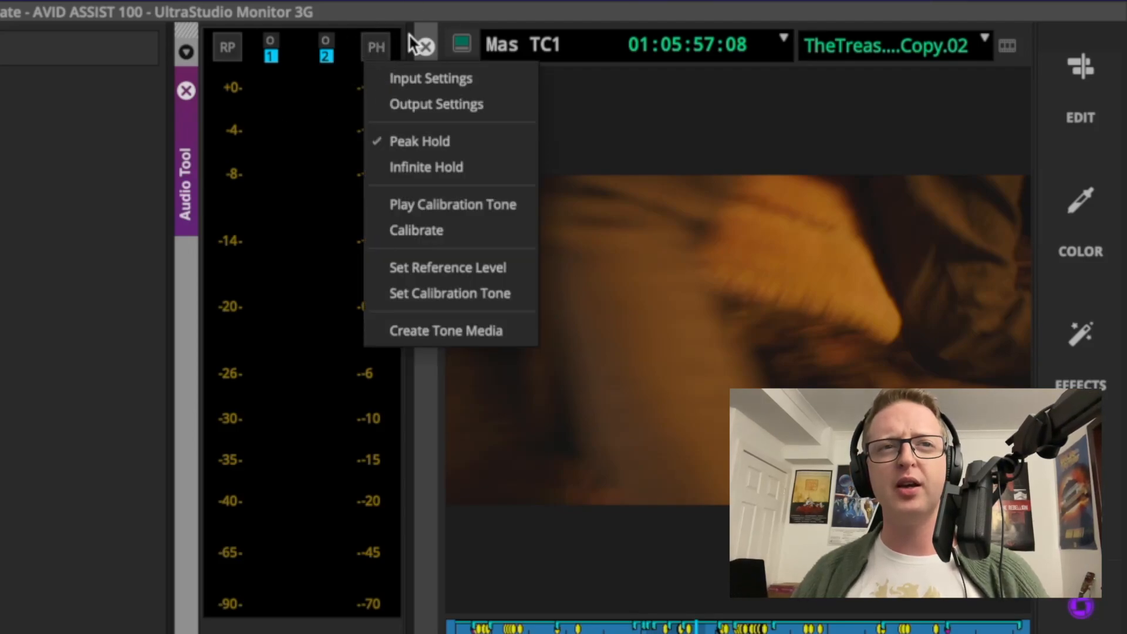
{"action": "left_click", "coordinate": [414, 80]}
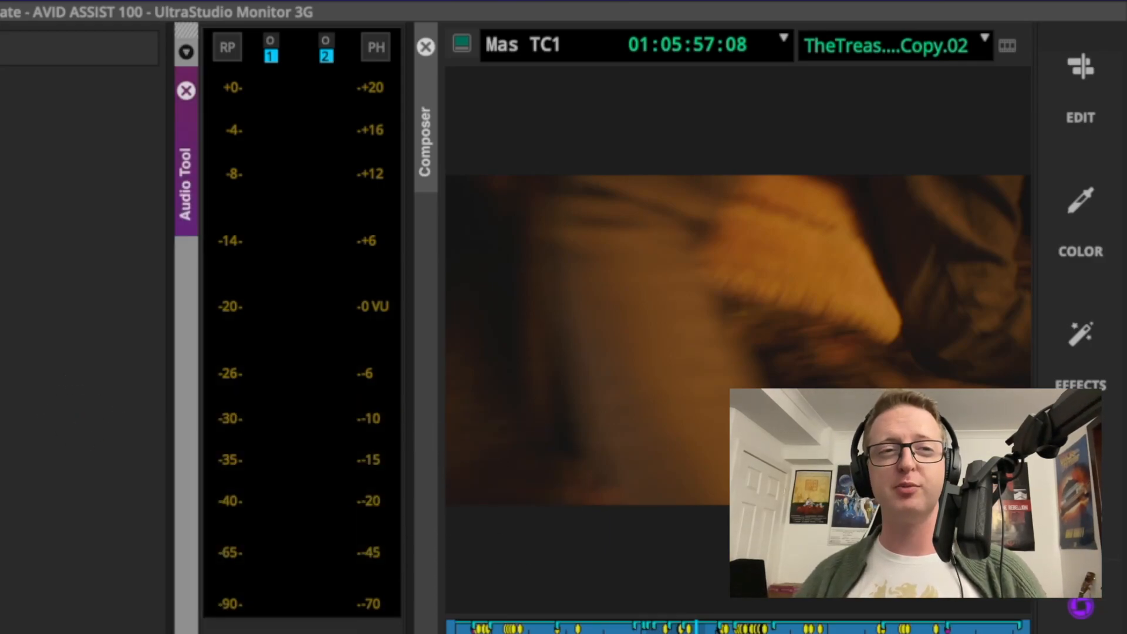
{"action": "left_click", "coordinate": [376, 47]}
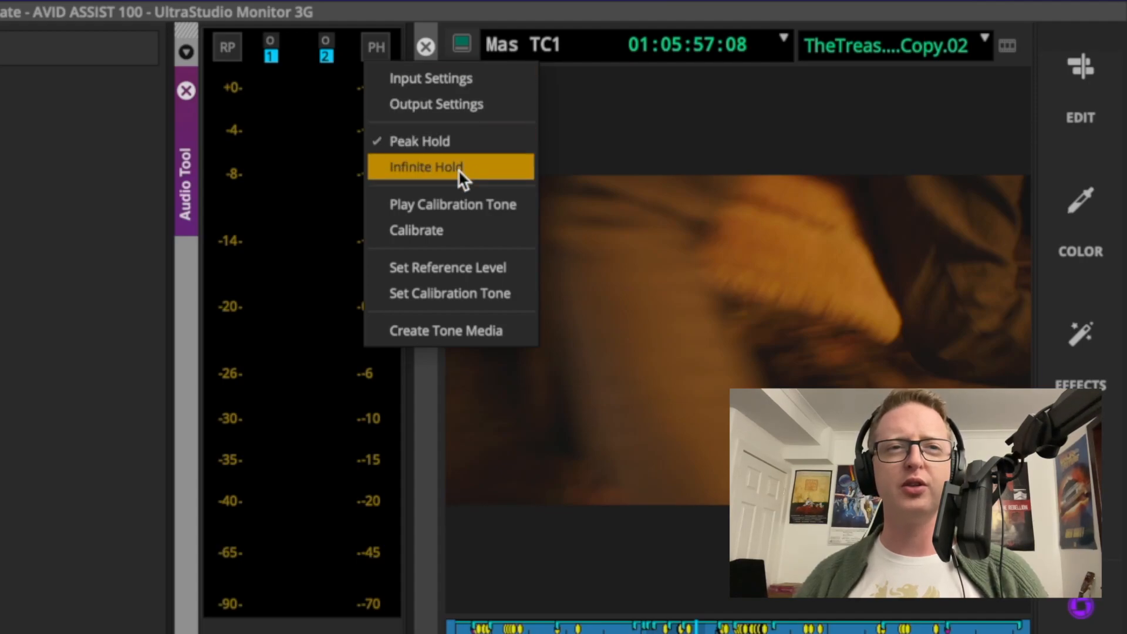
{"action": "left_click", "coordinate": [524, 209]}
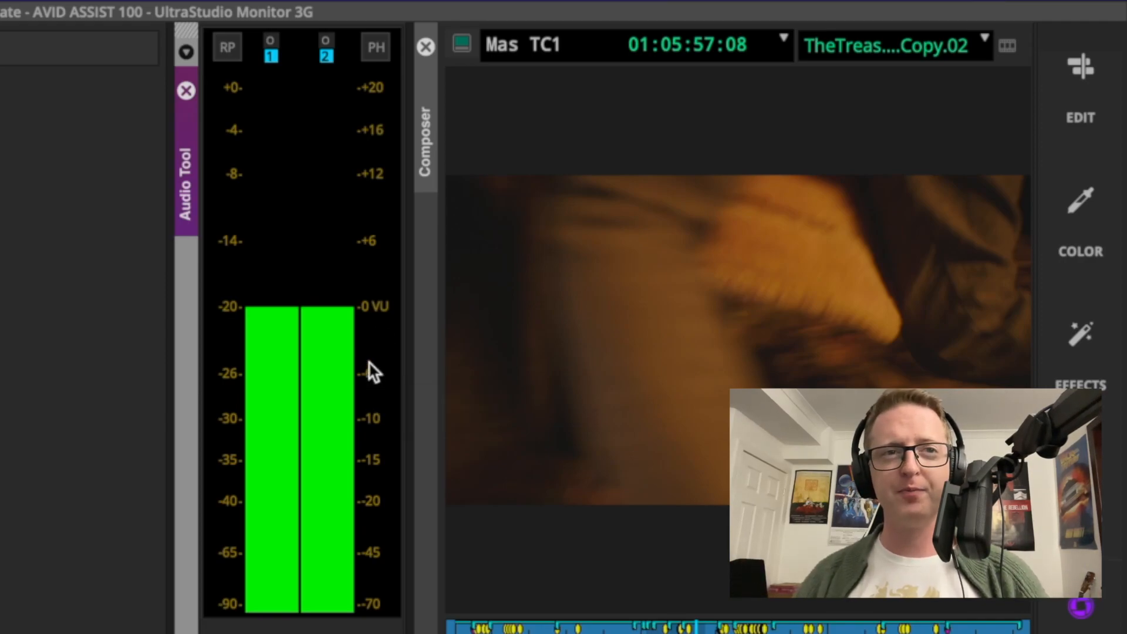
{"action": "key", "text": "space"}
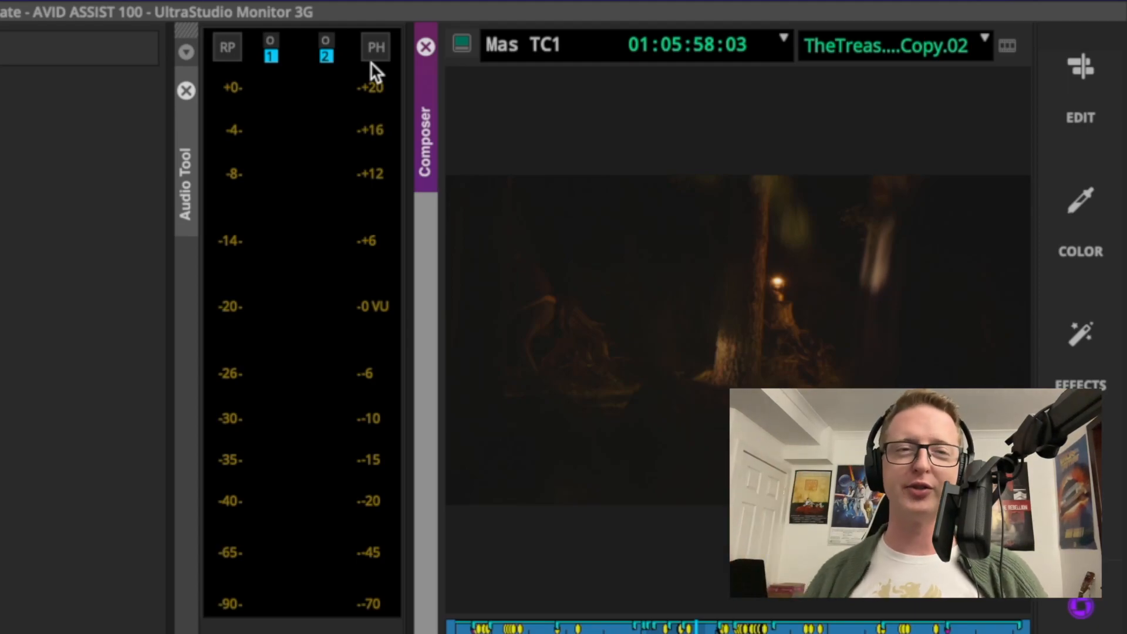
Open the Create Tone Media settings and review the tone length, number of tracks, target bin and target drive
{"action": "left_click", "coordinate": [373, 54]}
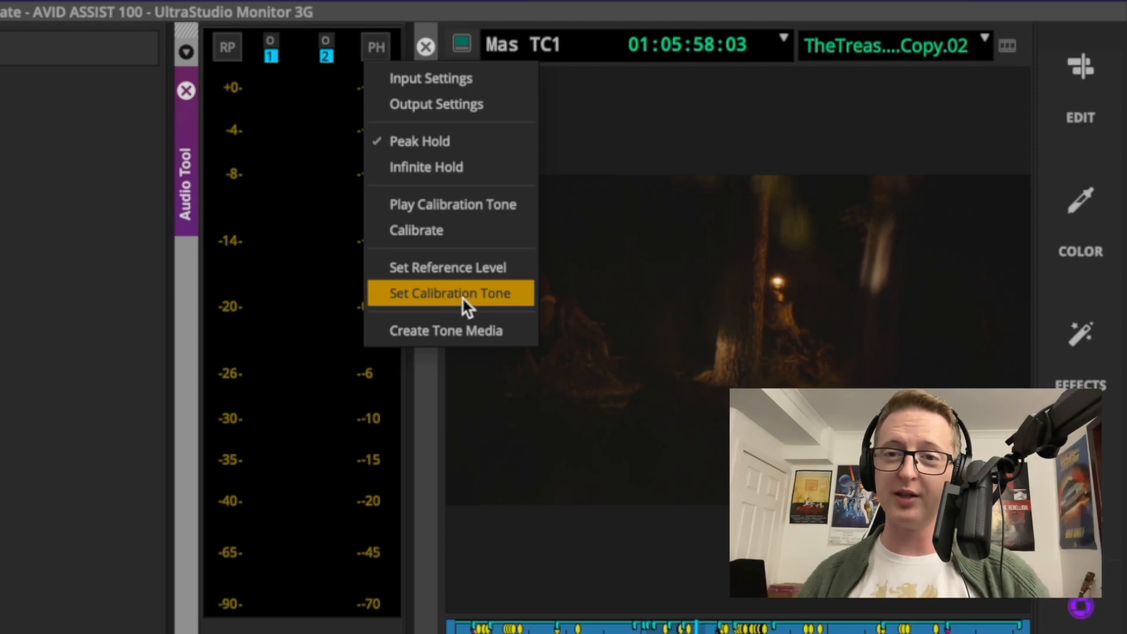
{"action": "left_click", "coordinate": [417, 326]}
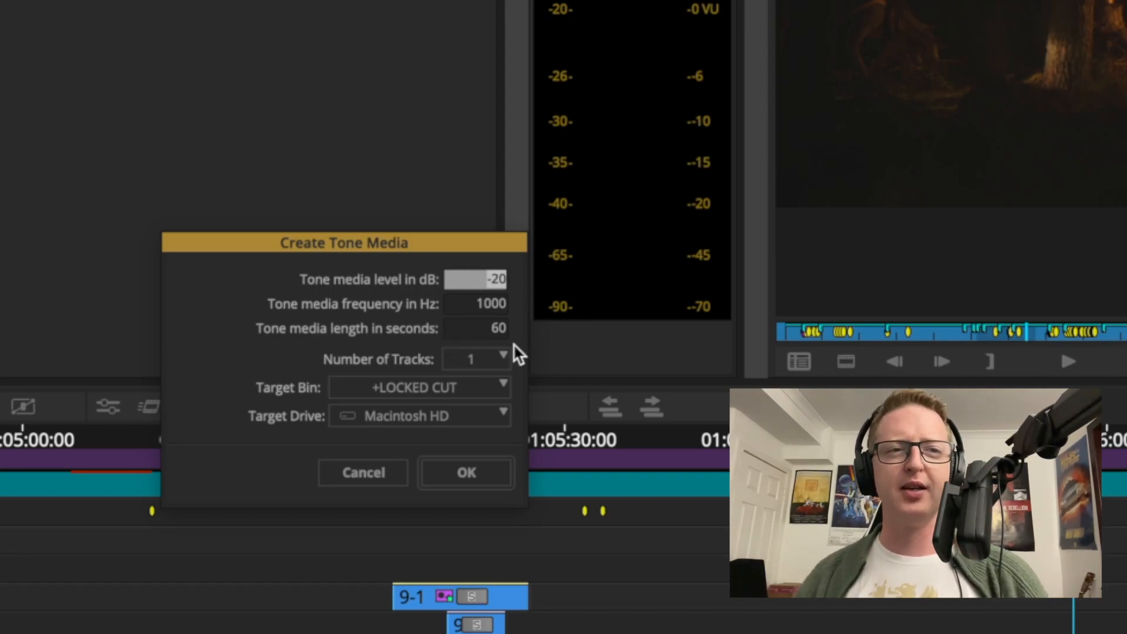
{"action": "left_click", "coordinate": [491, 332]}
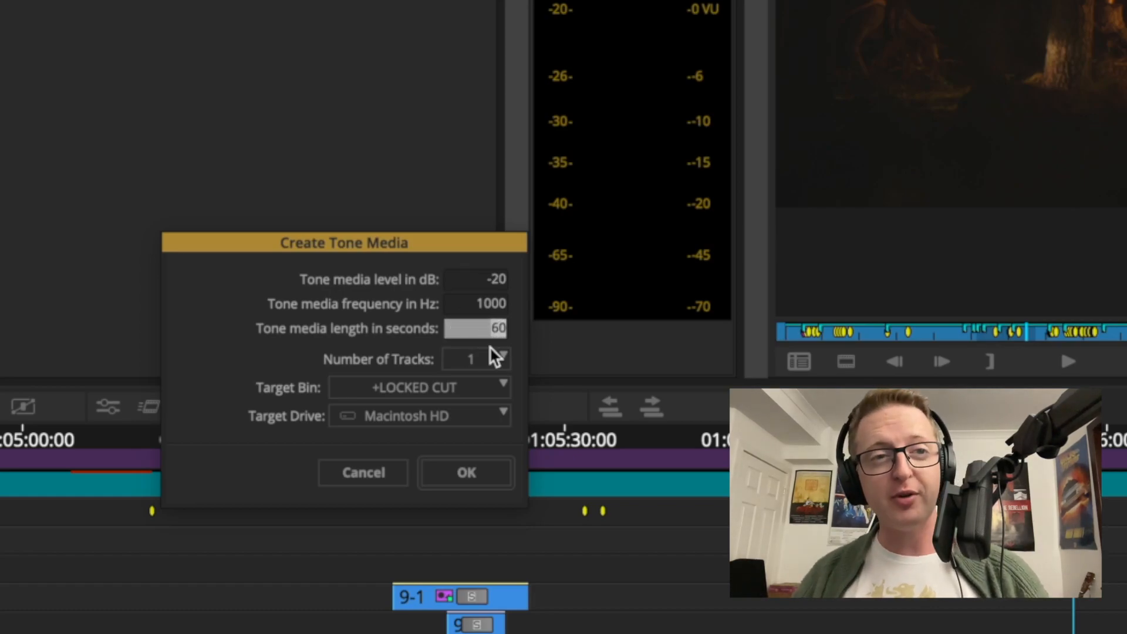
{"action": "left_click", "coordinate": [468, 358]}
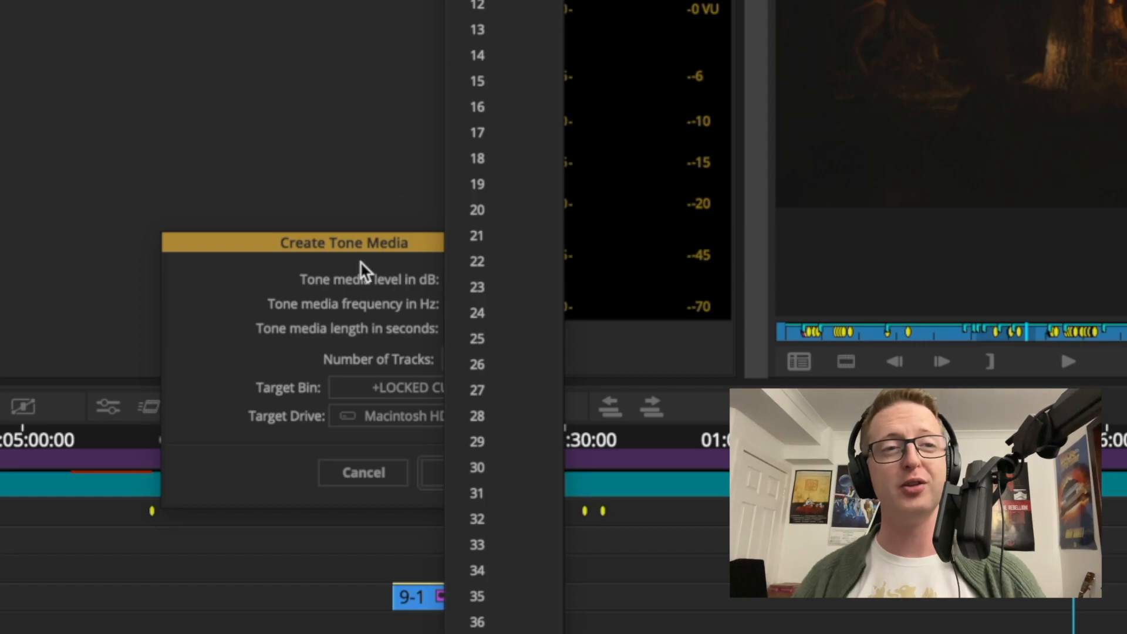
{"action": "left_click", "coordinate": [323, 285]}
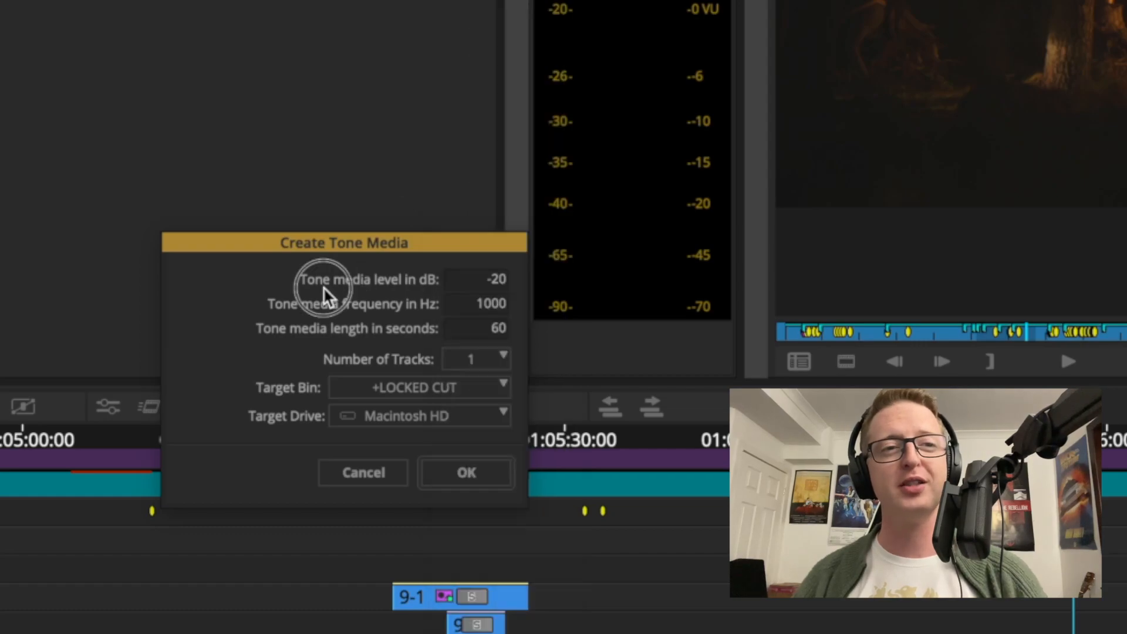
{"action": "left_click", "coordinate": [453, 423]}
{"action": "left_click", "coordinate": [334, 442]}
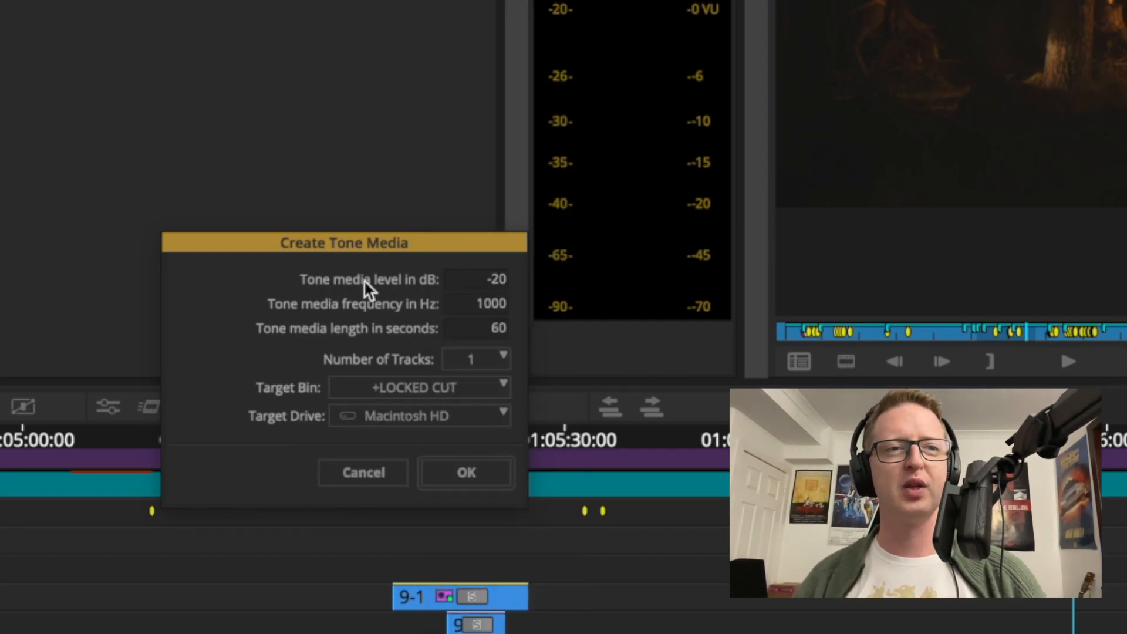
{"action": "left_click", "coordinate": [481, 386]}
{"action": "left_click", "coordinate": [254, 357]}
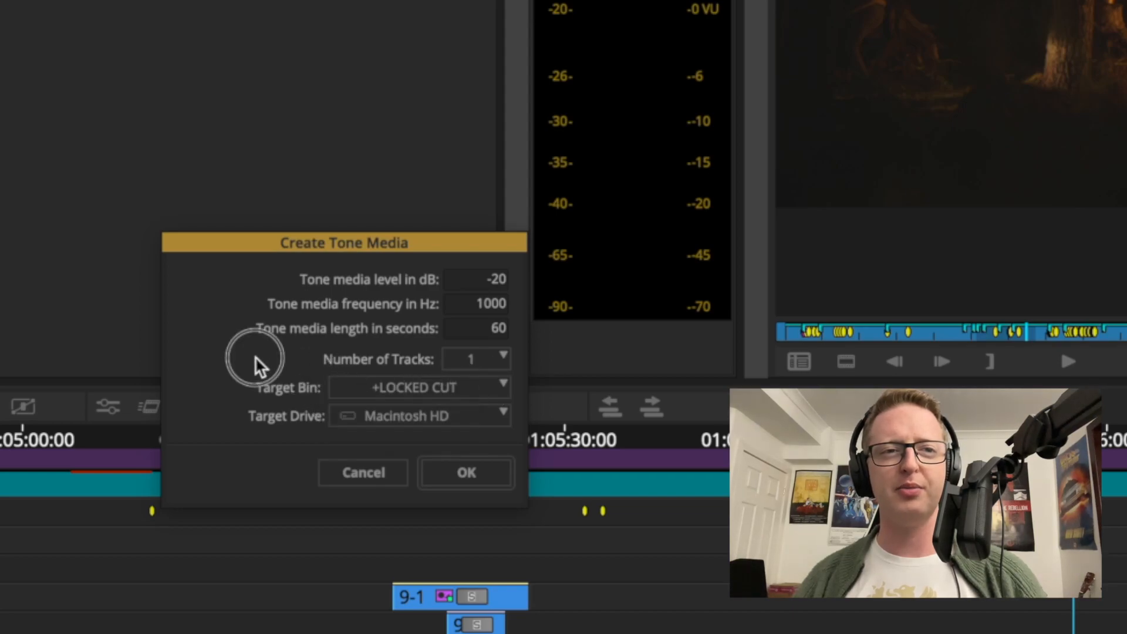
Create the tone media with 2 tracks on the FalconBay drive, keeping -20 dB, 1000 Hz and 60 seconds
{"action": "left_click", "coordinate": [490, 353]}
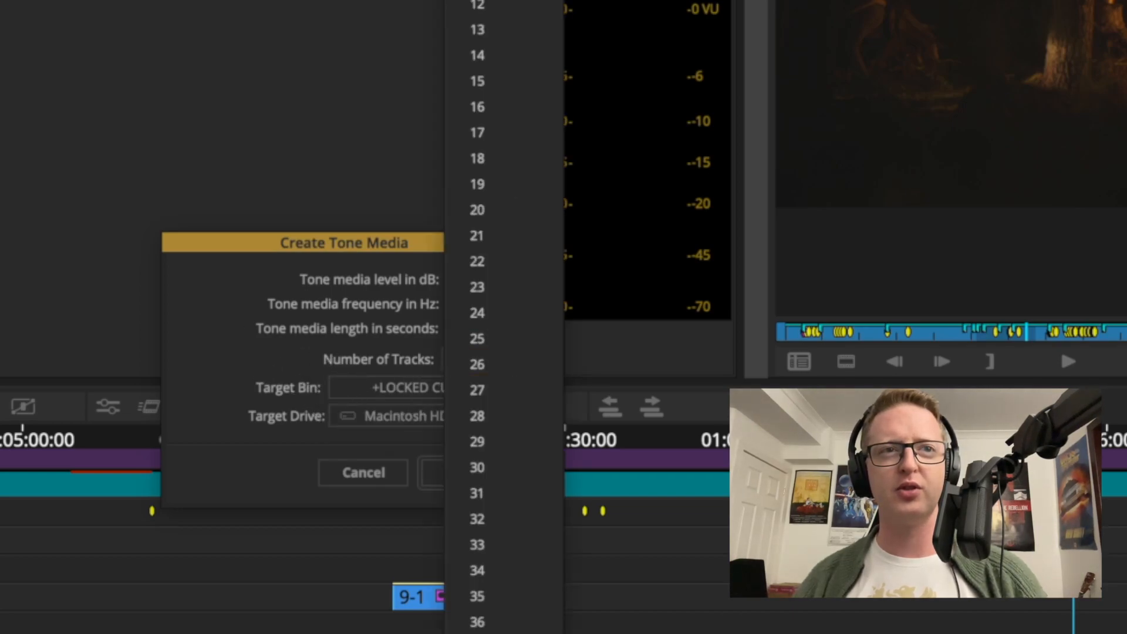
{"action": "left_click", "coordinate": [499, 1]}
{"action": "left_click", "coordinate": [411, 420]}
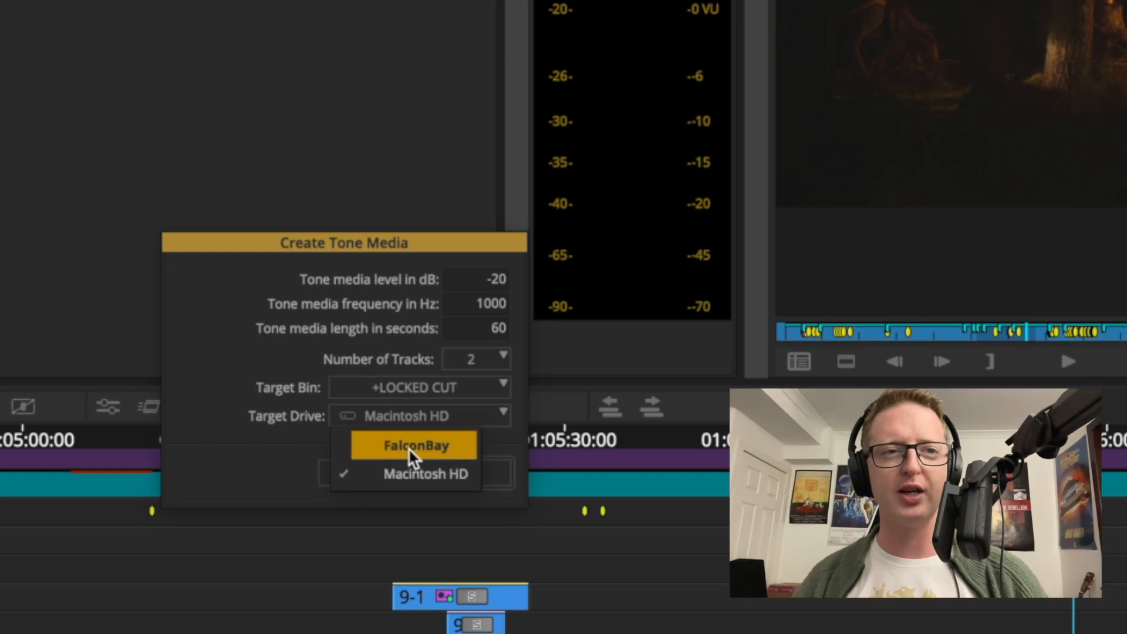
{"action": "left_click", "coordinate": [424, 449]}
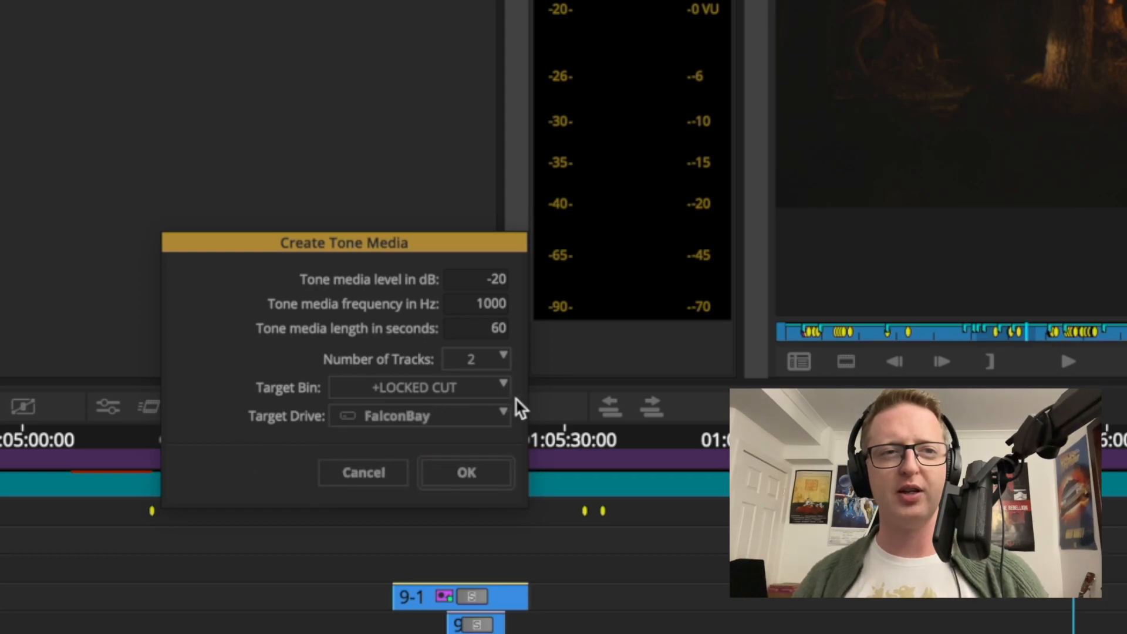
{"action": "left_click", "coordinate": [484, 477]}
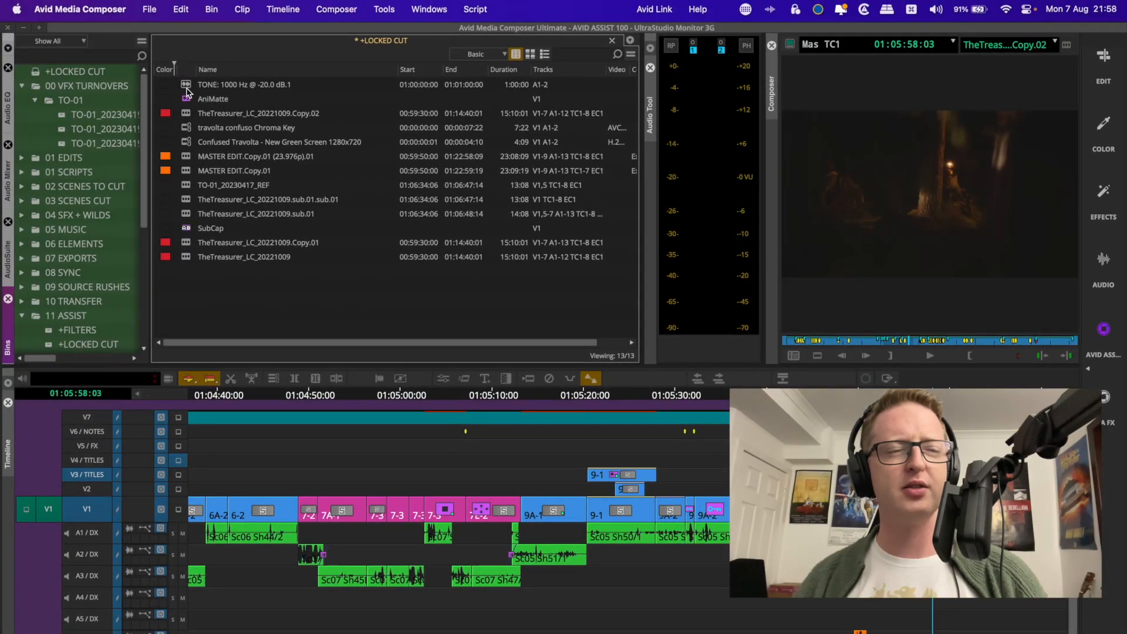
Open the 1000 Hz, -20 dB tone clip from the +LOCKED CUT bin and play it
{"action": "left_click", "coordinate": [158, 76]}
{"action": "double_click", "coordinate": [187, 87]}
{"action": "key", "text": "space"}
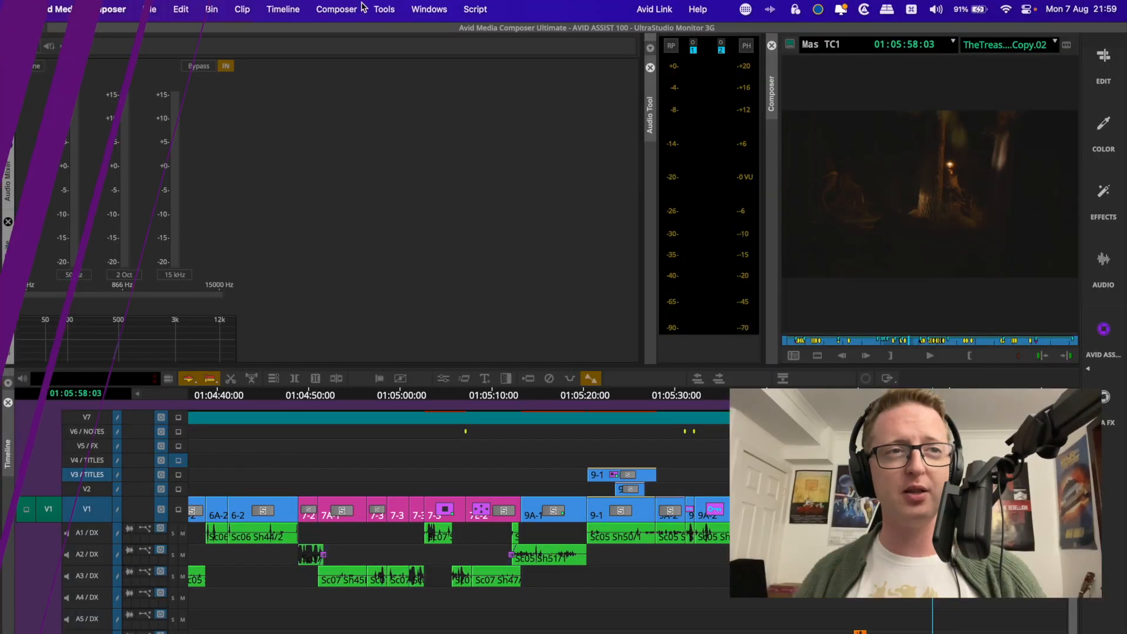
{"action": "left_click", "coordinate": [429, 8]}
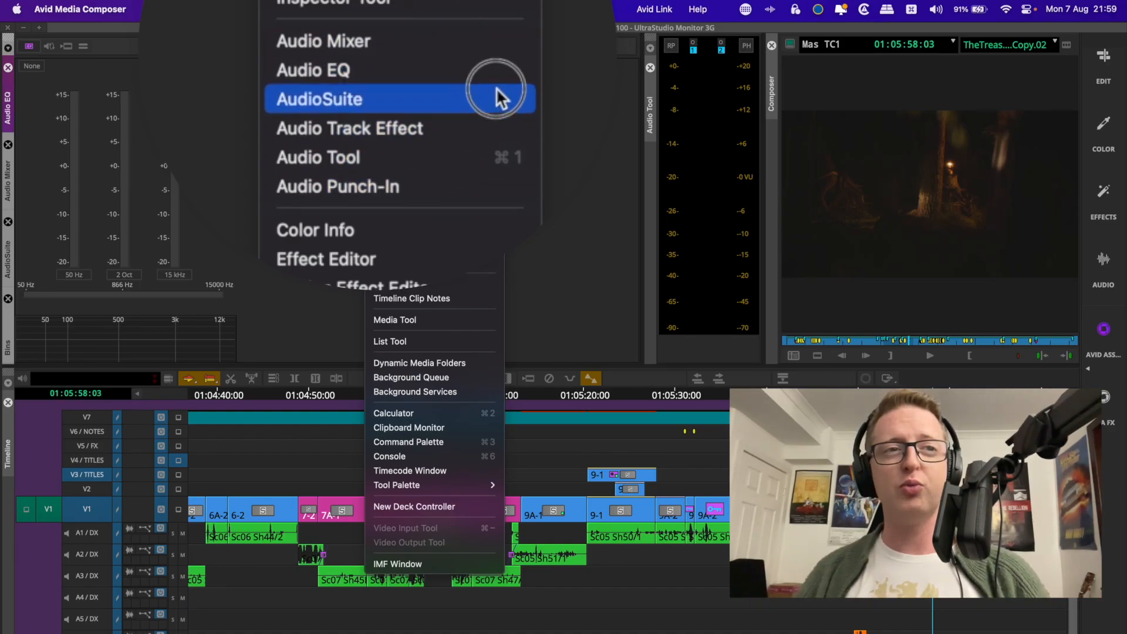
{"action": "left_click", "coordinate": [593, 67]}
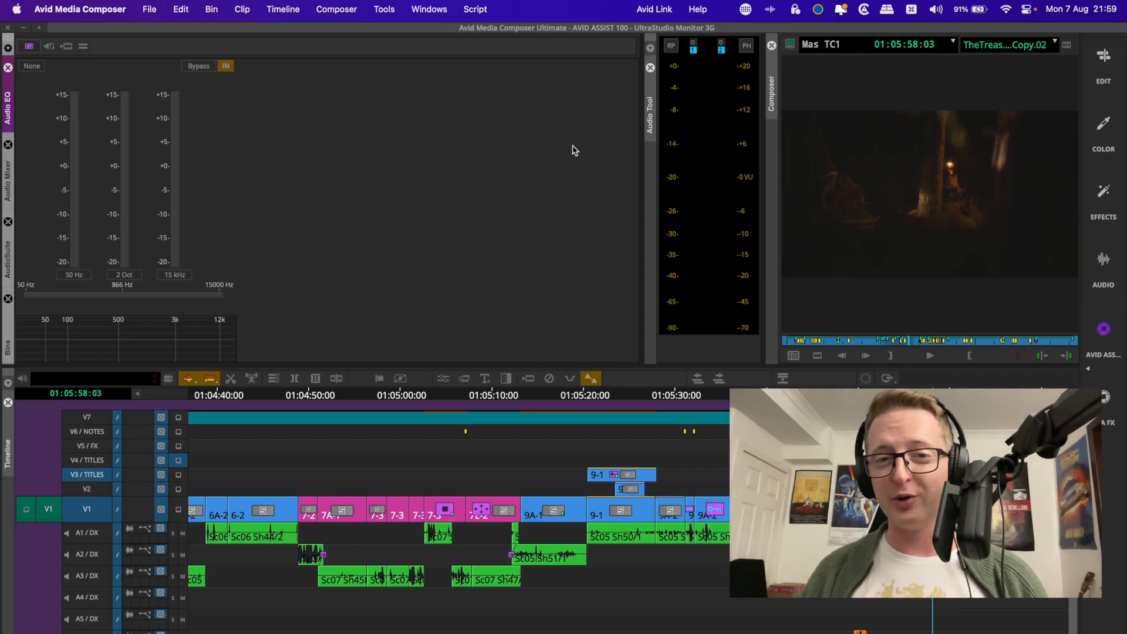
{"action": "left_click", "coordinate": [384, 9]}
{"action": "left_click", "coordinate": [109, 17]}
{"action": "left_click", "coordinate": [319, 195]}
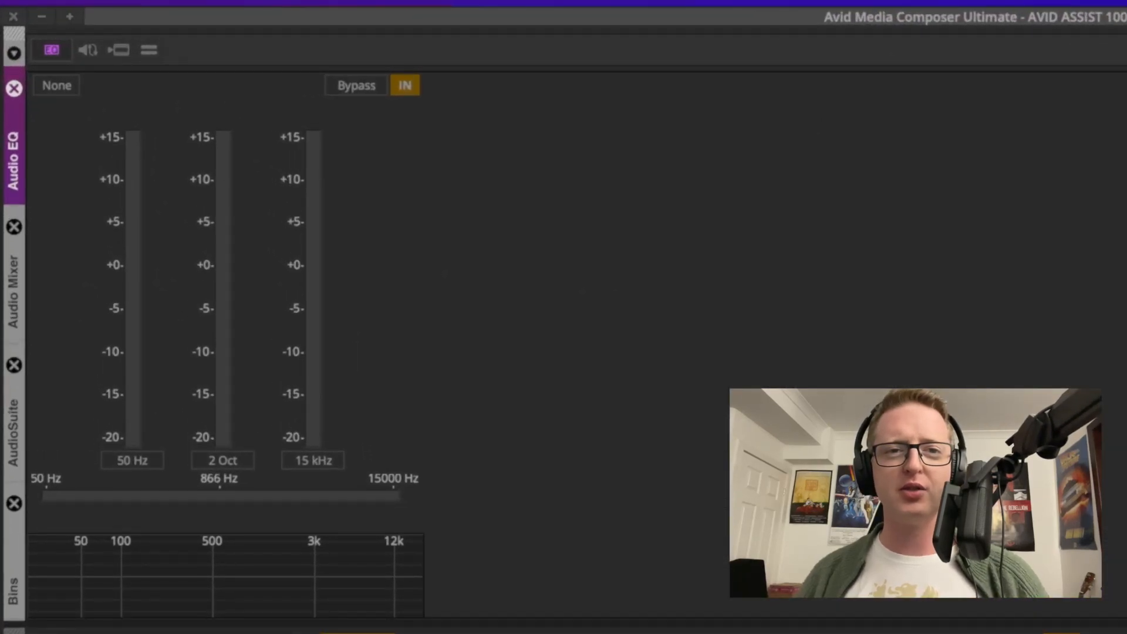
Solo the A1 dialogue track and play the sequence from 01:08:58:14 to hear the dialogue before equalising
{"action": "left_click", "coordinate": [563, 631]}
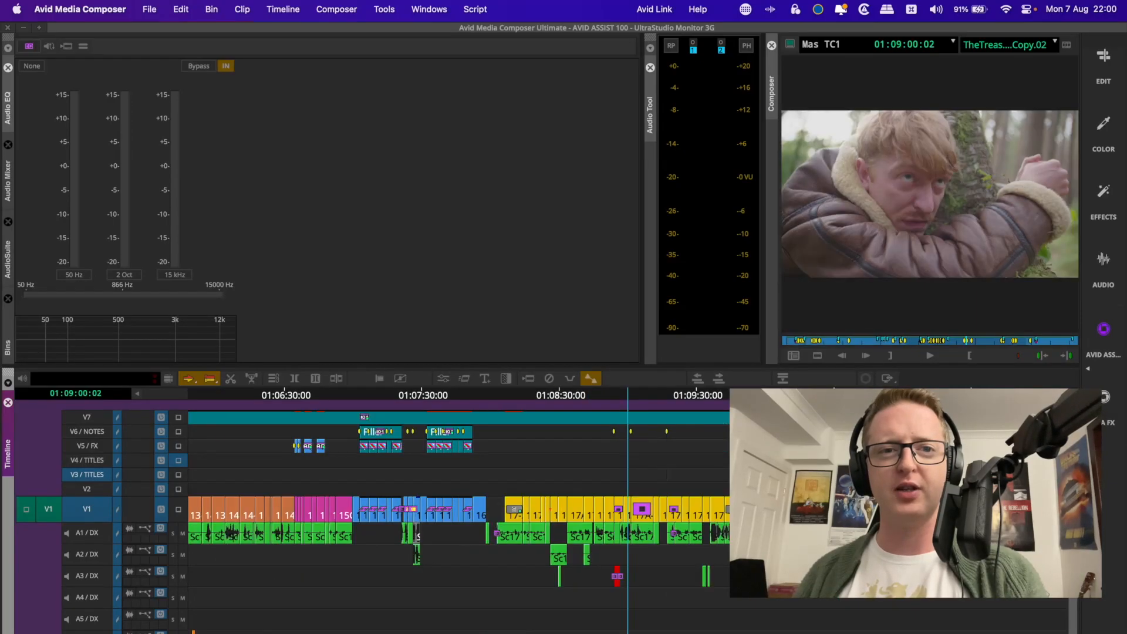
{"action": "left_click", "coordinate": [601, 404]}
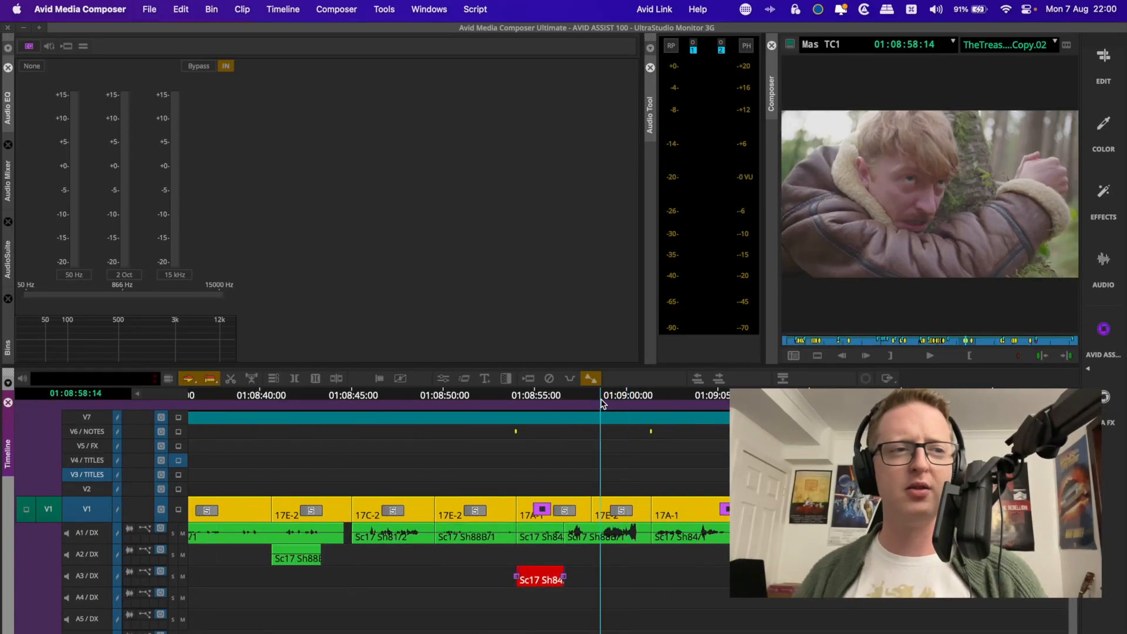
{"action": "left_click", "coordinate": [174, 534]}
{"action": "key", "text": "space"}
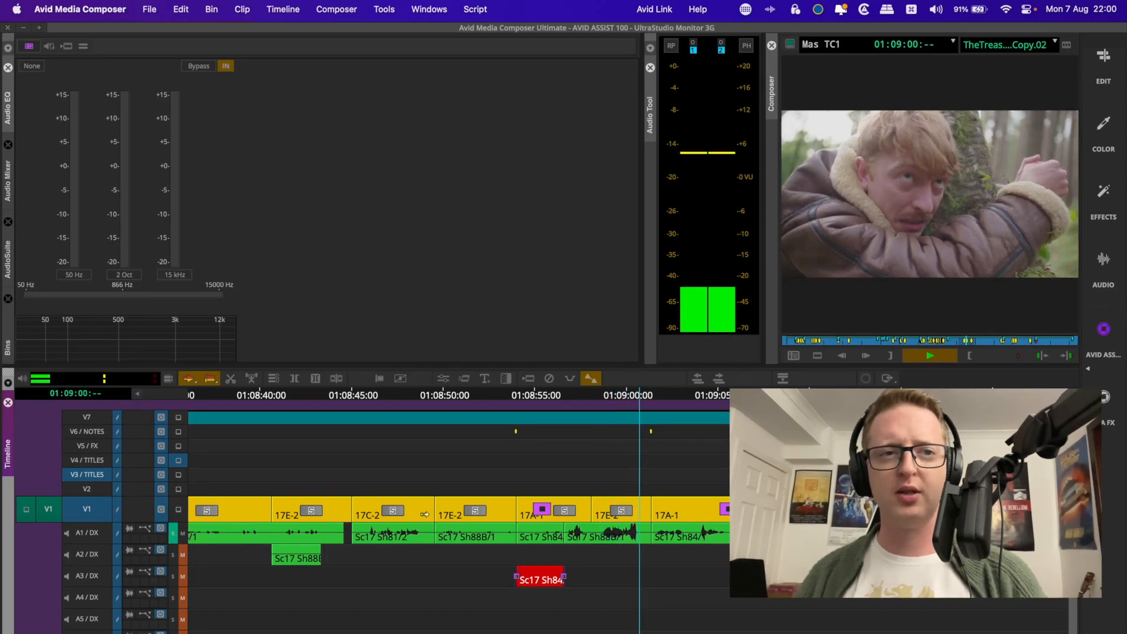
{"action": "key", "text": "space"}
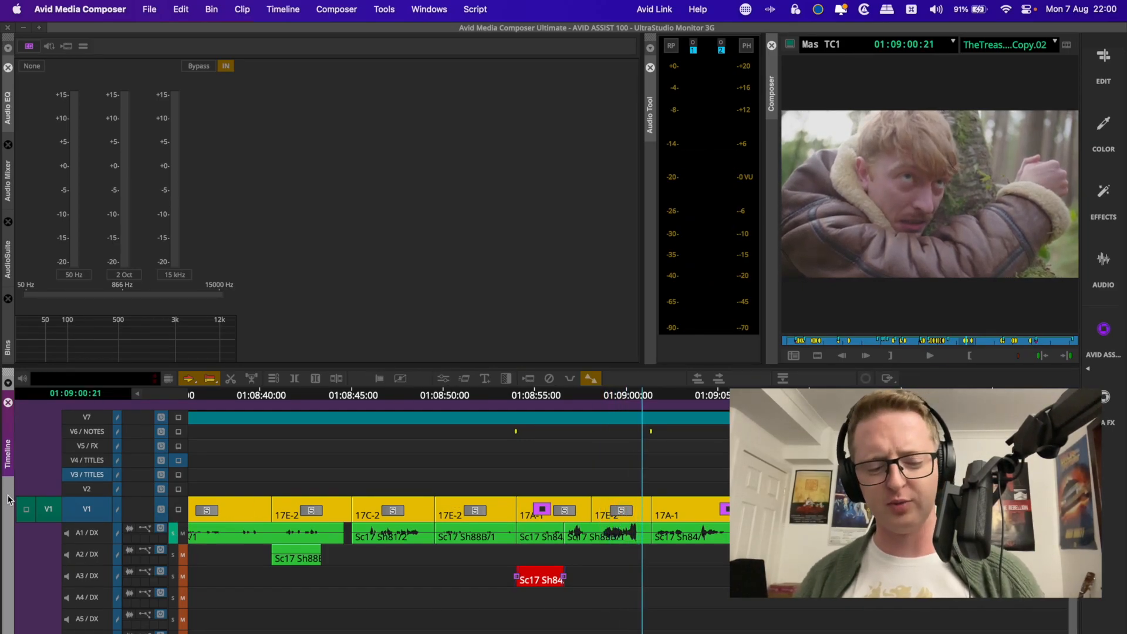
Set the 50 Hz low shelf EQ to -20 dB on the A1 dialogue clip at 01:08:56:23 and play it back
{"action": "key", "text": "shift+super+a"}
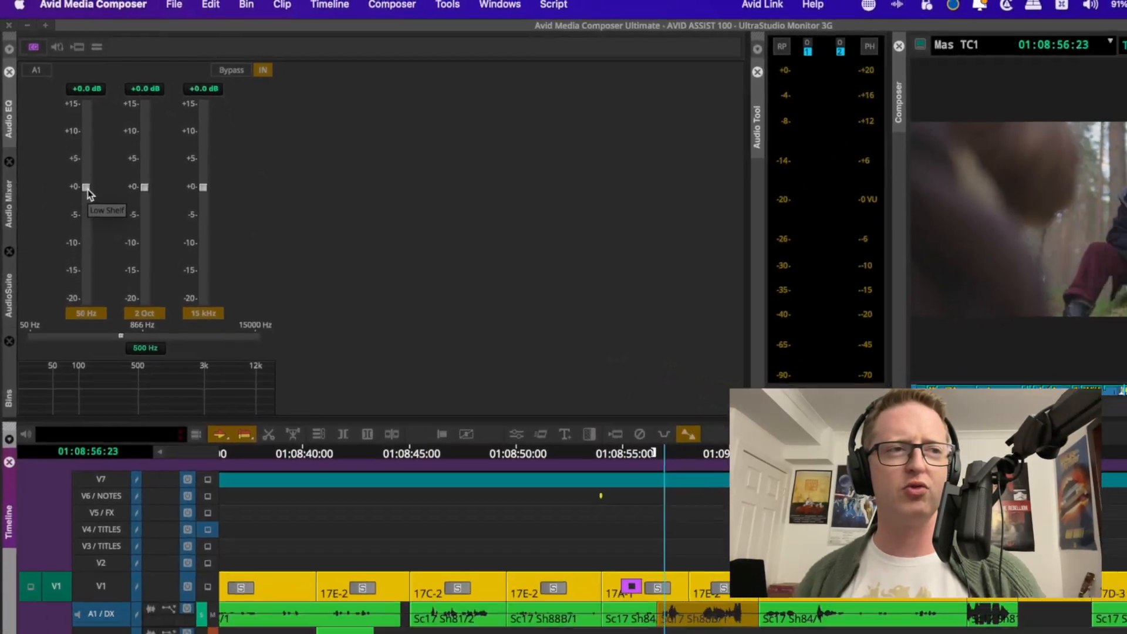
{"action": "left_click_drag", "start_coordinate": [122, 250], "coordinate": [122, 407]}
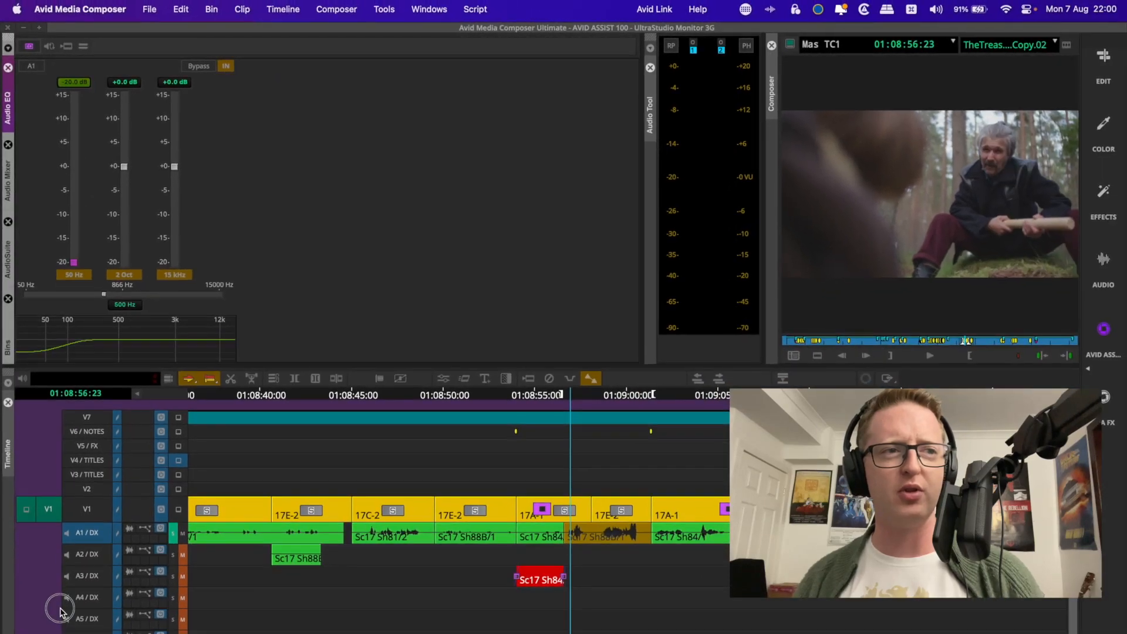
{"action": "key", "text": "space"}
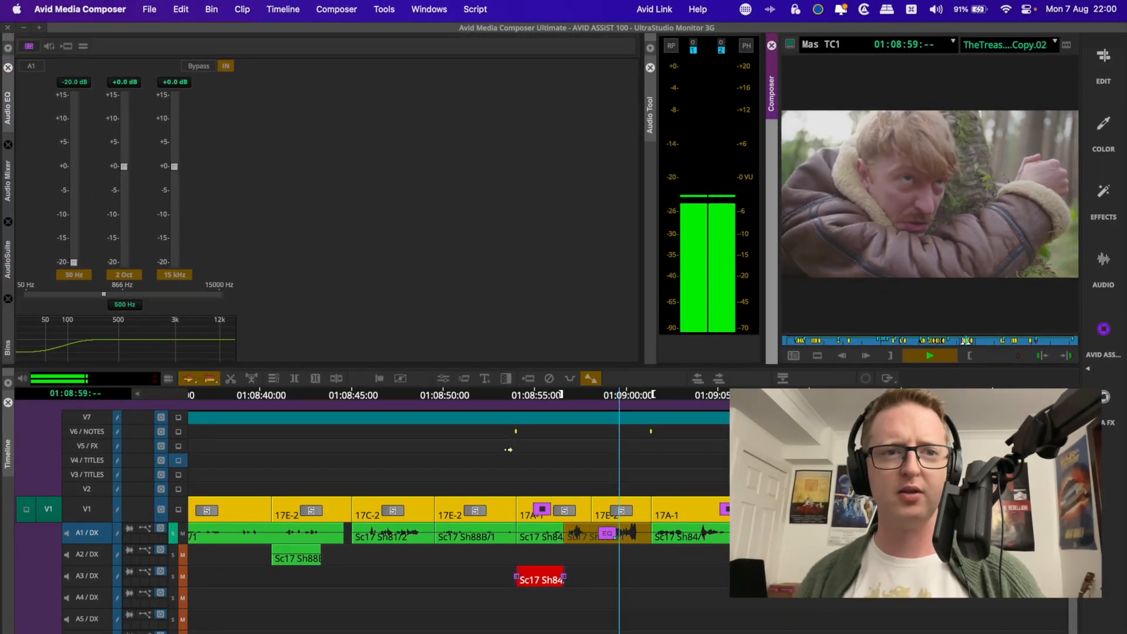
{"action": "key", "text": "space"}
Set the clip's 500 Hz mid-band EQ to -20 dB and listen to it from about 01:08:57
{"action": "left_click_drag", "start_coordinate": [124, 167], "coordinate": [123, 262]}
{"action": "left_click", "coordinate": [586, 394]}
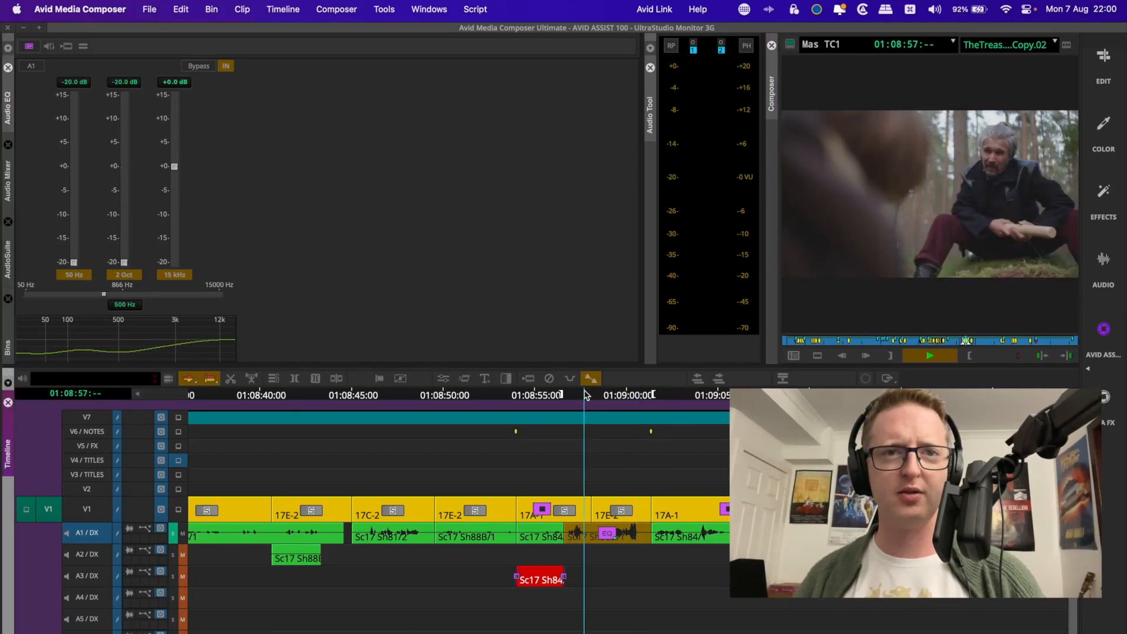
{"action": "key", "text": "space"}
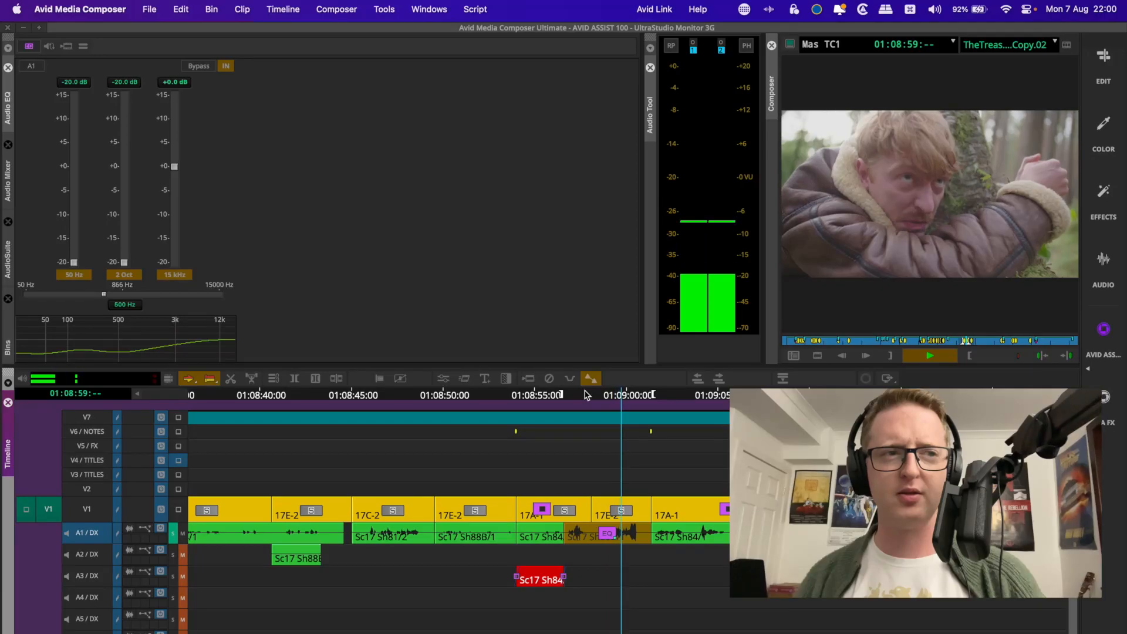
Set the A1 clip's 15 kHz EQ band to -20 dB, return the 500 Hz mid band to about 0 dB, and play it
{"action": "key", "text": "space"}
{"action": "left_click_drag", "start_coordinate": [174, 174], "coordinate": [166, 340]}
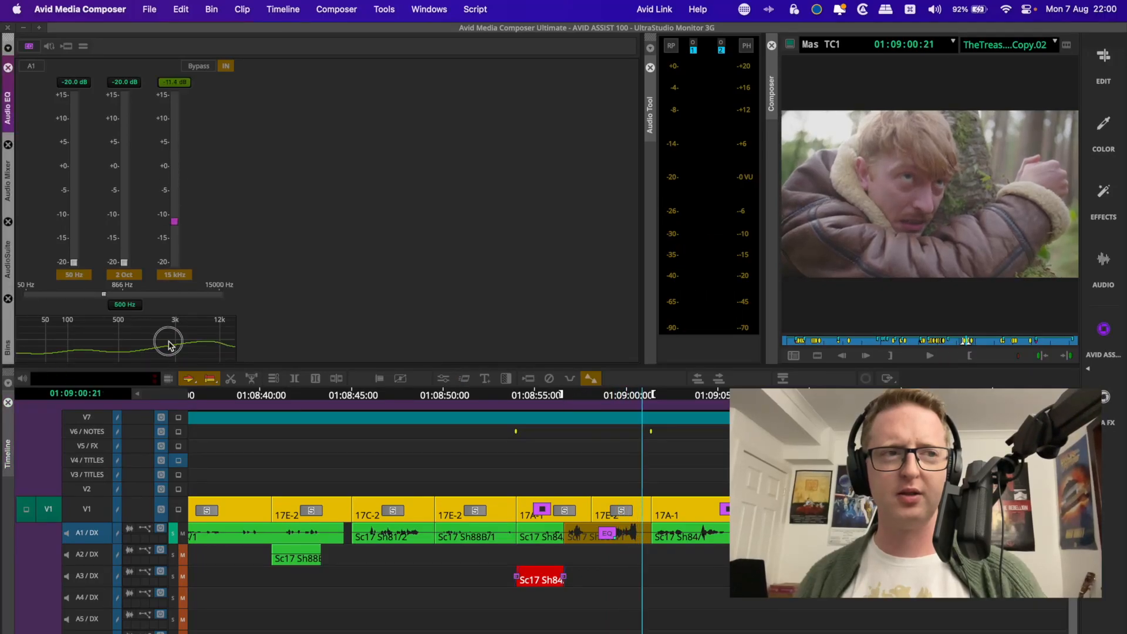
{"action": "left_click_drag", "start_coordinate": [124, 262], "coordinate": [130, 170]}
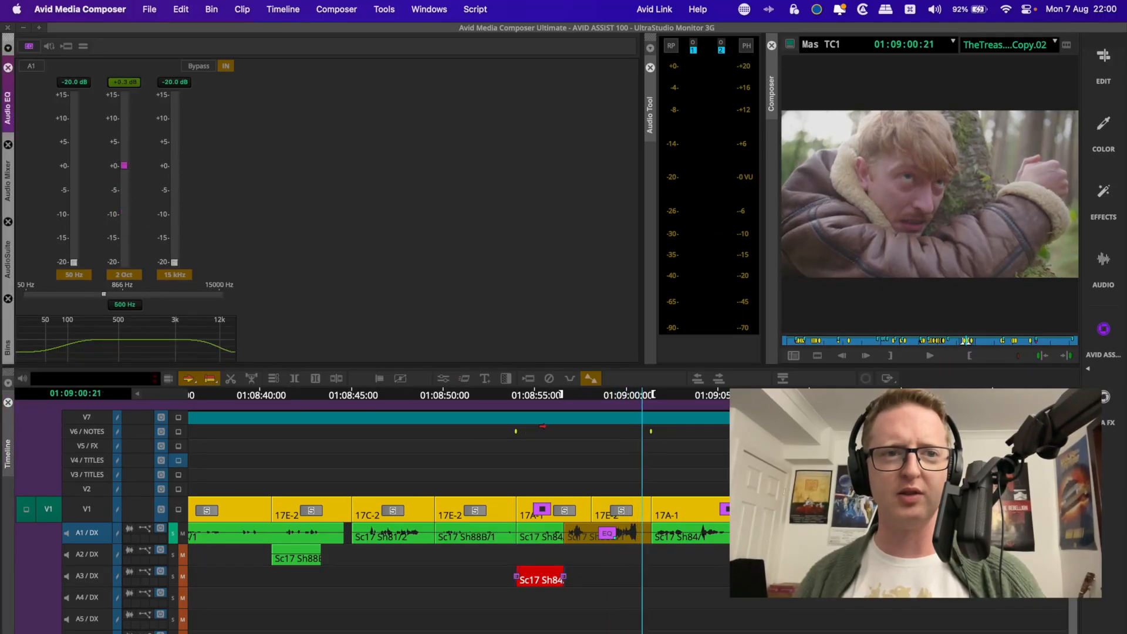
{"action": "left_click", "coordinate": [578, 403]}
{"action": "key", "text": "space"}
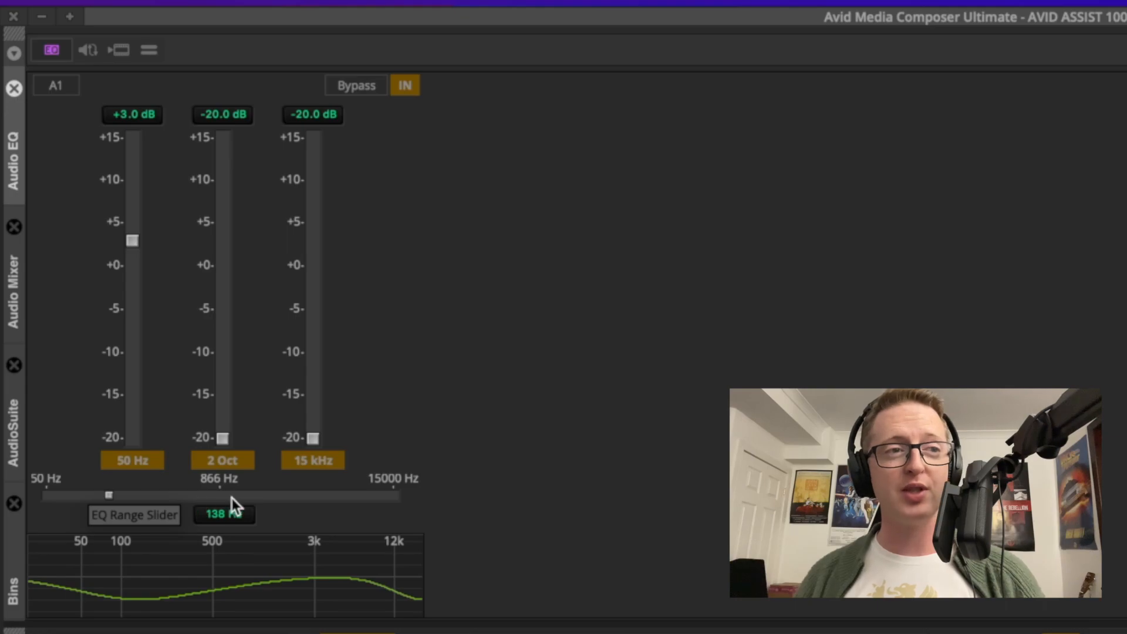
Lower the mid-band EQ frequency to 99 Hz and play the dialogue from about 01:08:57
{"action": "left_click", "coordinate": [108, 495]}
{"action": "left_click_drag", "start_coordinate": [108, 496], "coordinate": [91, 496]}
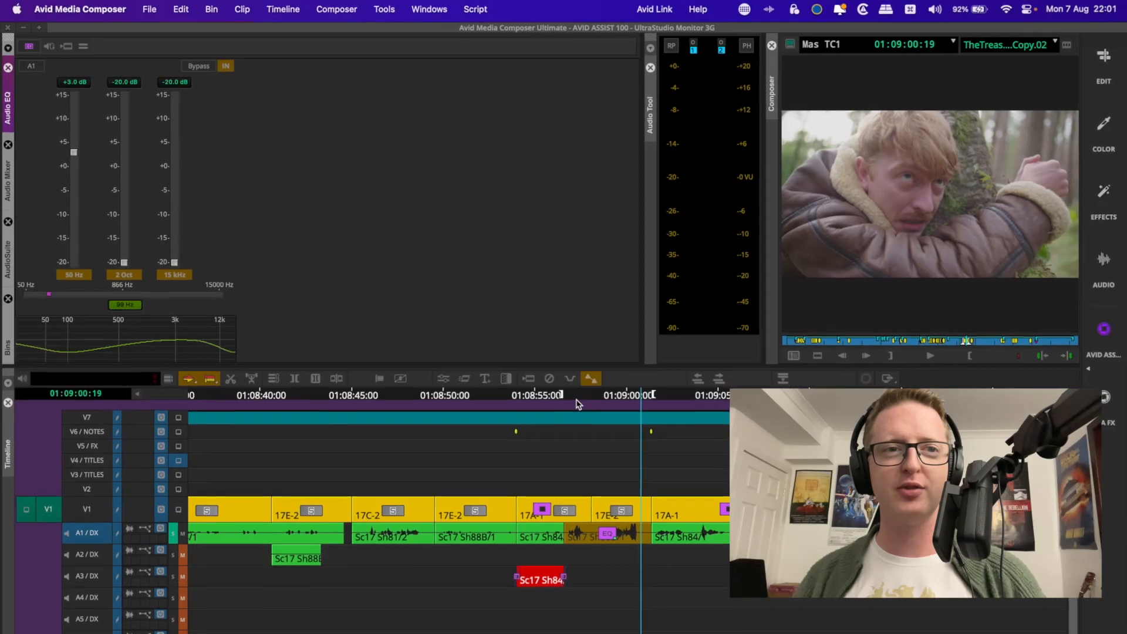
{"action": "left_click", "coordinate": [576, 401]}
{"action": "key", "text": "space"}
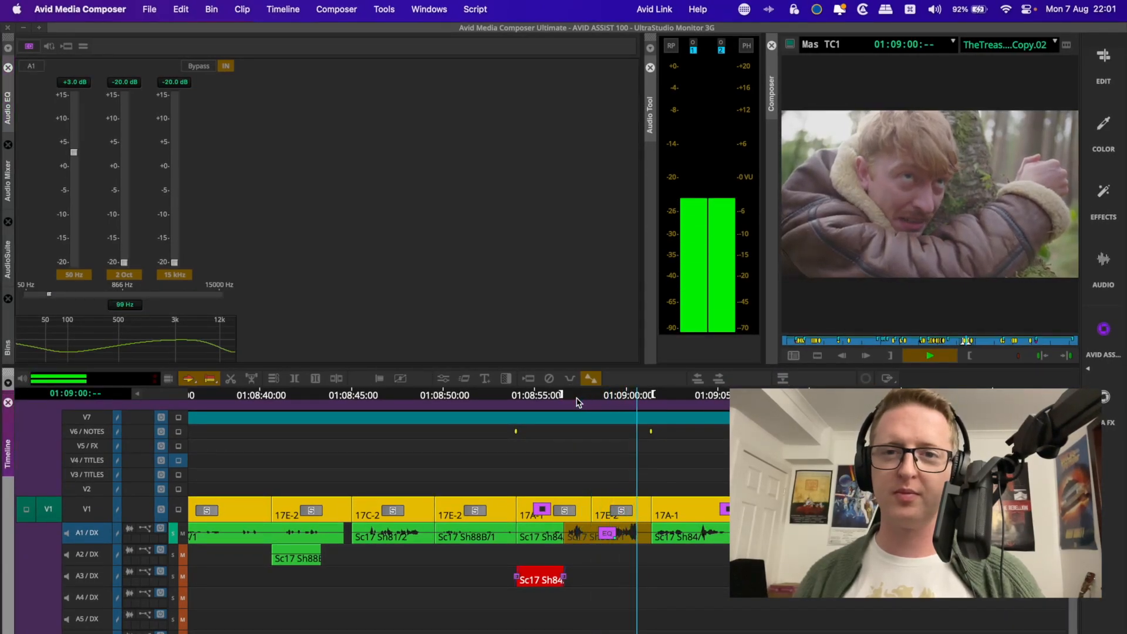
{"action": "key", "text": "space"}
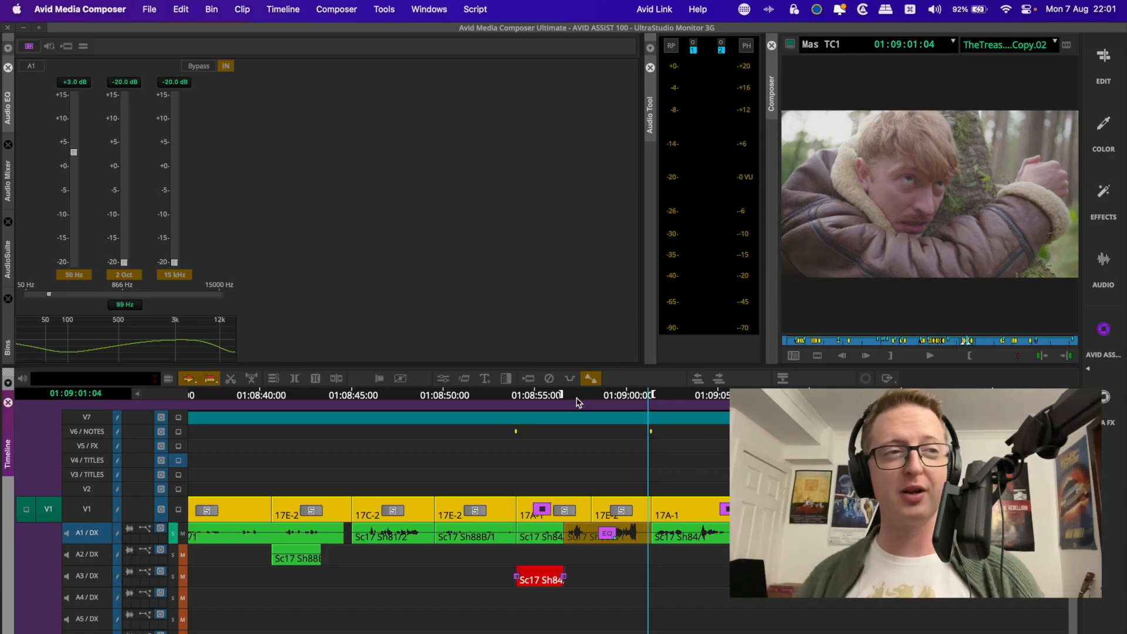
Set the EQ to -20 dB at 50 Hz and +7.1 dB at 15 kHz with the mid band at 8852 Hz, and play it
{"action": "mouse_move", "coordinate": [130, 295]}
{"action": "left_mouse_down"}
{"action": "mouse_move", "coordinate": [192, 293]}
{"action": "mouse_move", "coordinate": [165, 120]}
{"action": "mouse_move", "coordinate": [169, 132]}
{"action": "left_mouse_up"}
{"action": "left_click_drag", "start_coordinate": [70, 154], "coordinate": [49, 478]}
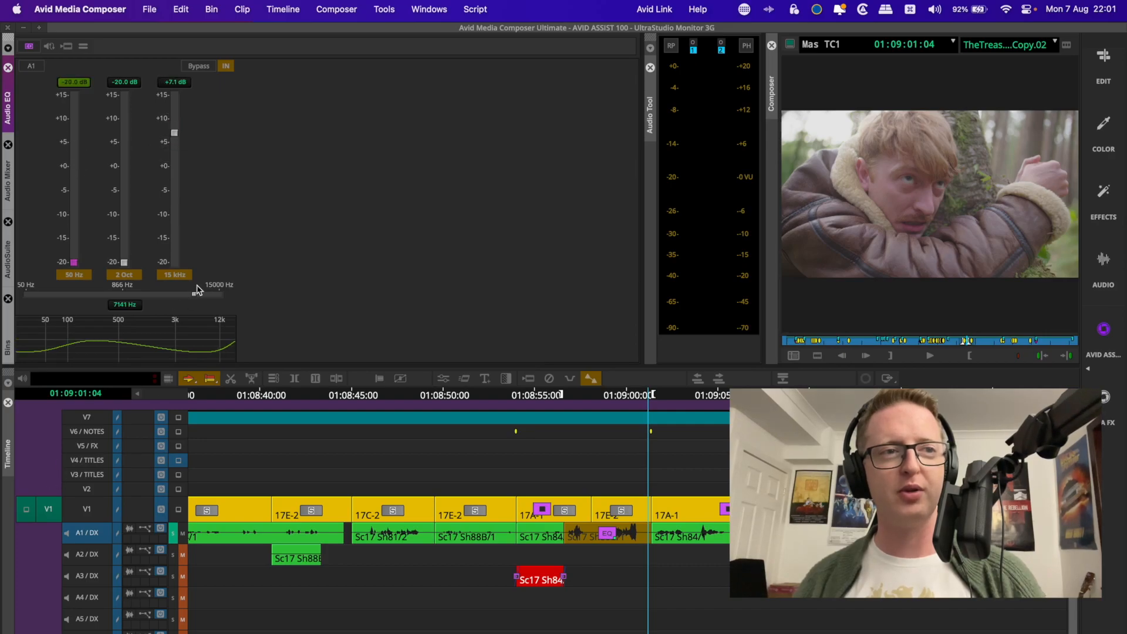
{"action": "left_click_drag", "start_coordinate": [195, 294], "coordinate": [201, 294]}
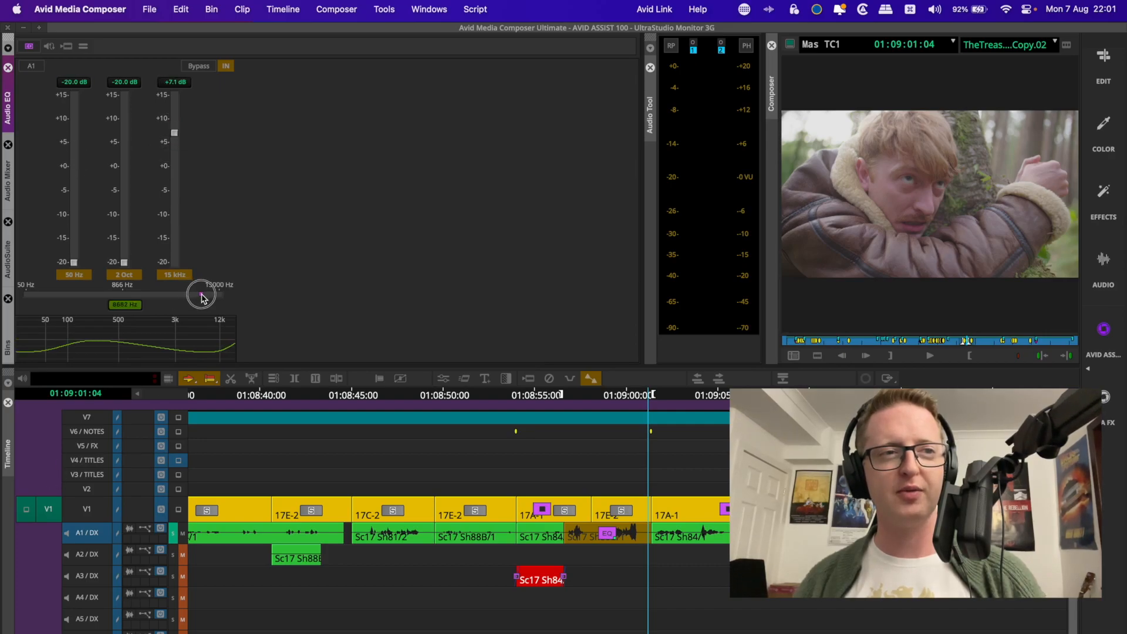
{"action": "left_click", "coordinate": [578, 404]}
{"action": "key", "text": "space"}
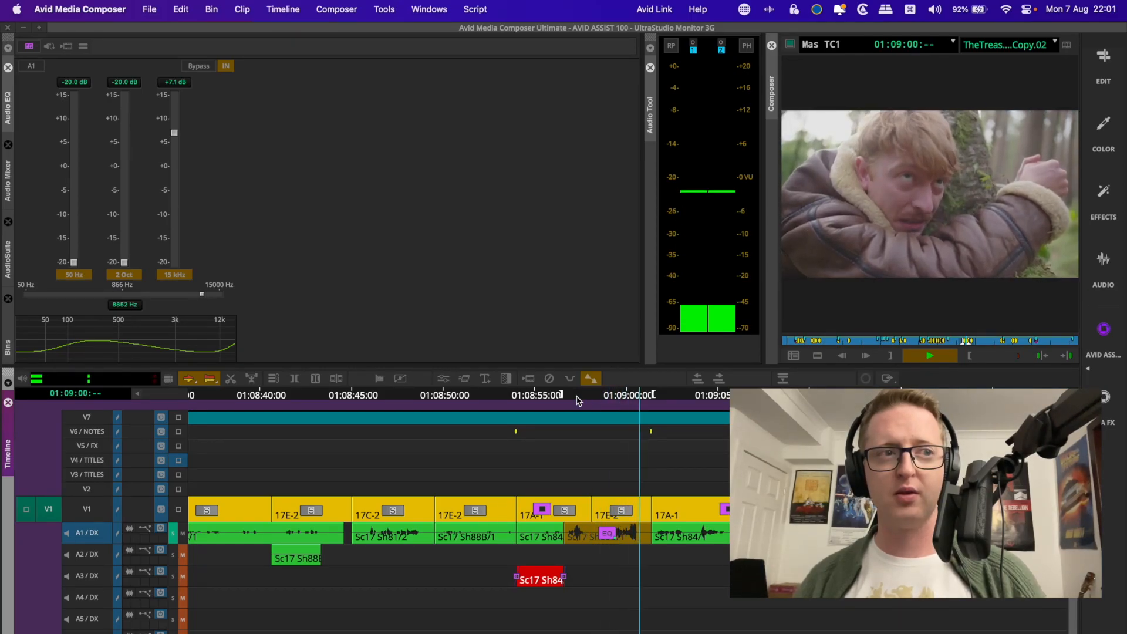
{"action": "key", "text": "space"}
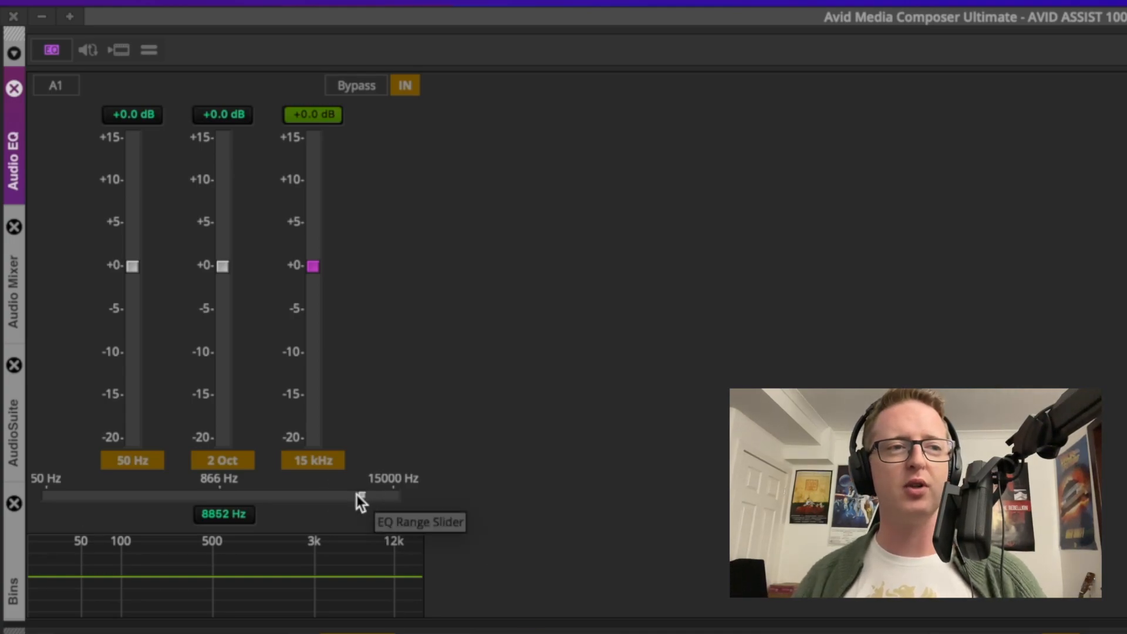
Return the mid-band EQ frequency to 866 Hz and choose A1 as the Audio EQ track
{"action": "left_click_drag", "start_coordinate": [361, 495], "coordinate": [216, 505]}
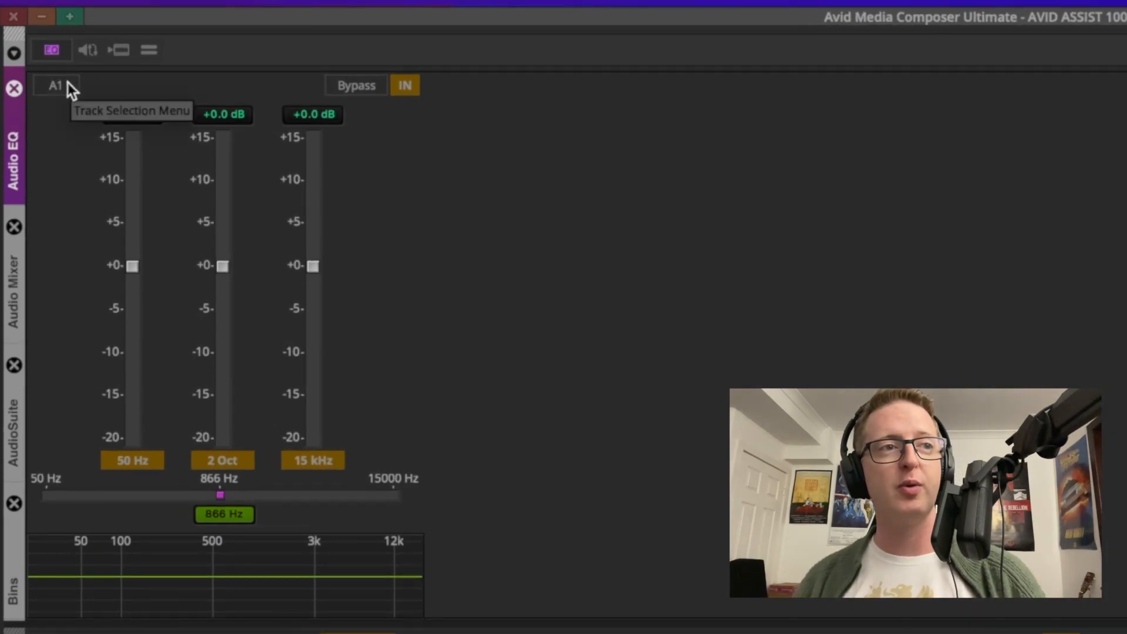
{"action": "left_click", "coordinate": [68, 83]}
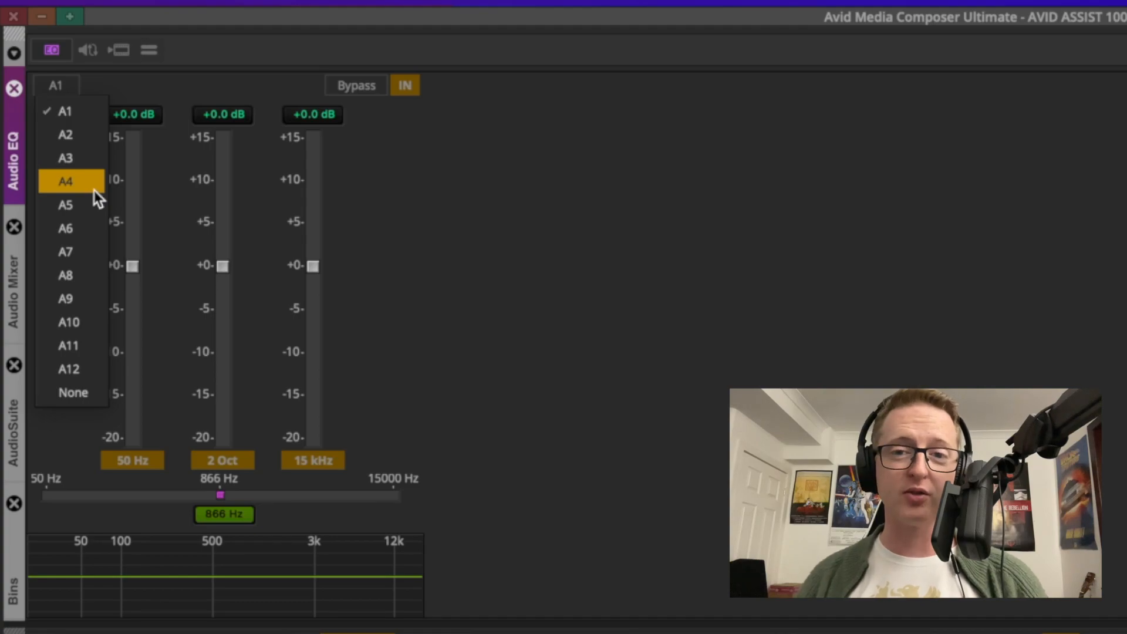
{"action": "left_click", "coordinate": [86, 114]}
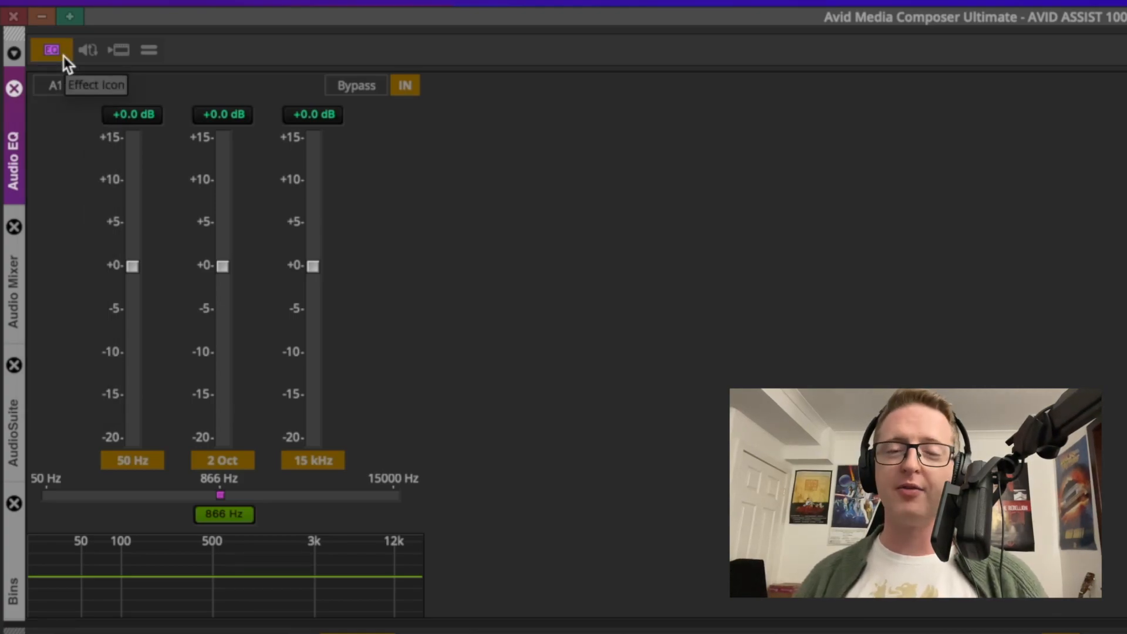
Save the A1 track's EQ settings as an effect template in the +LOCKED CUT bin
{"action": "left_click", "coordinate": [63, 56]}
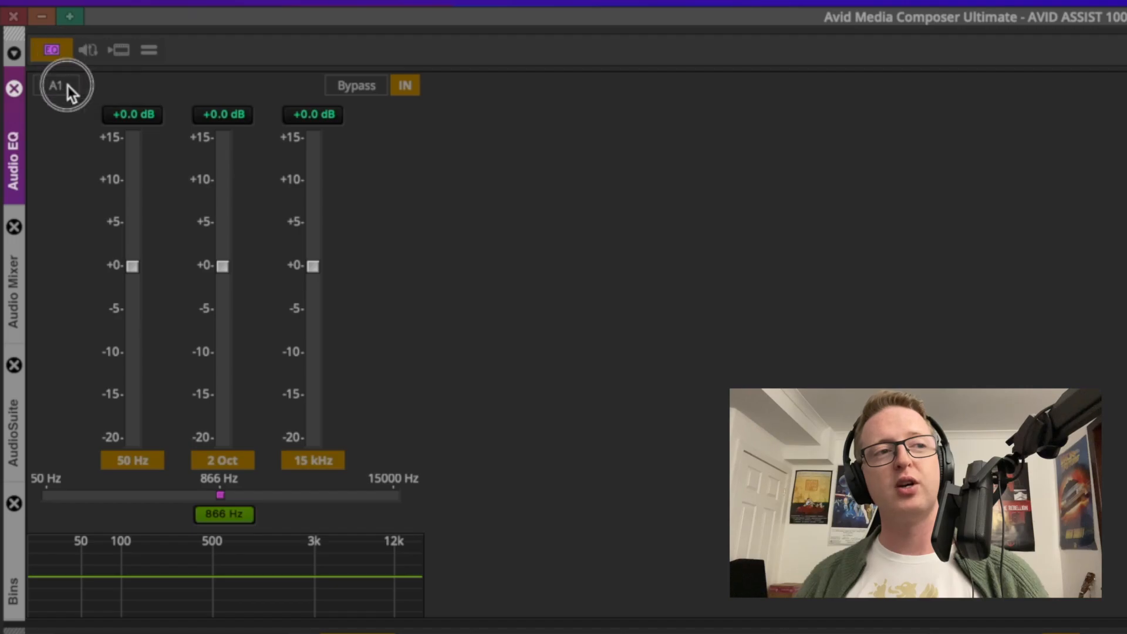
{"action": "left_click_drag", "start_coordinate": [16, 558], "coordinate": [498, 528]}
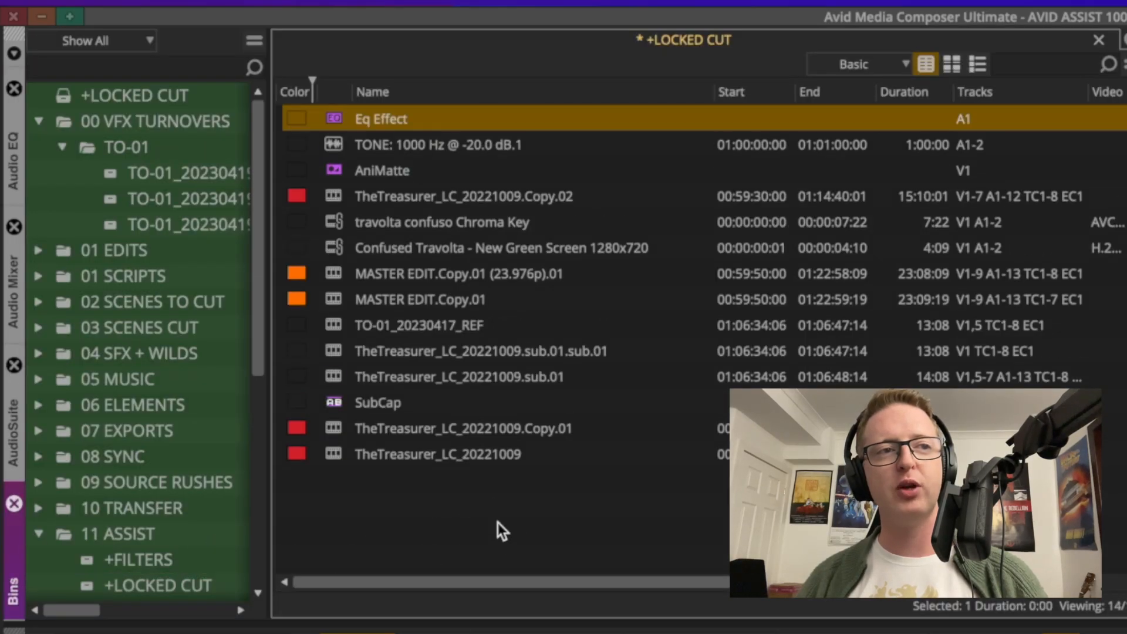
{"action": "double_click", "coordinate": [414, 128]}
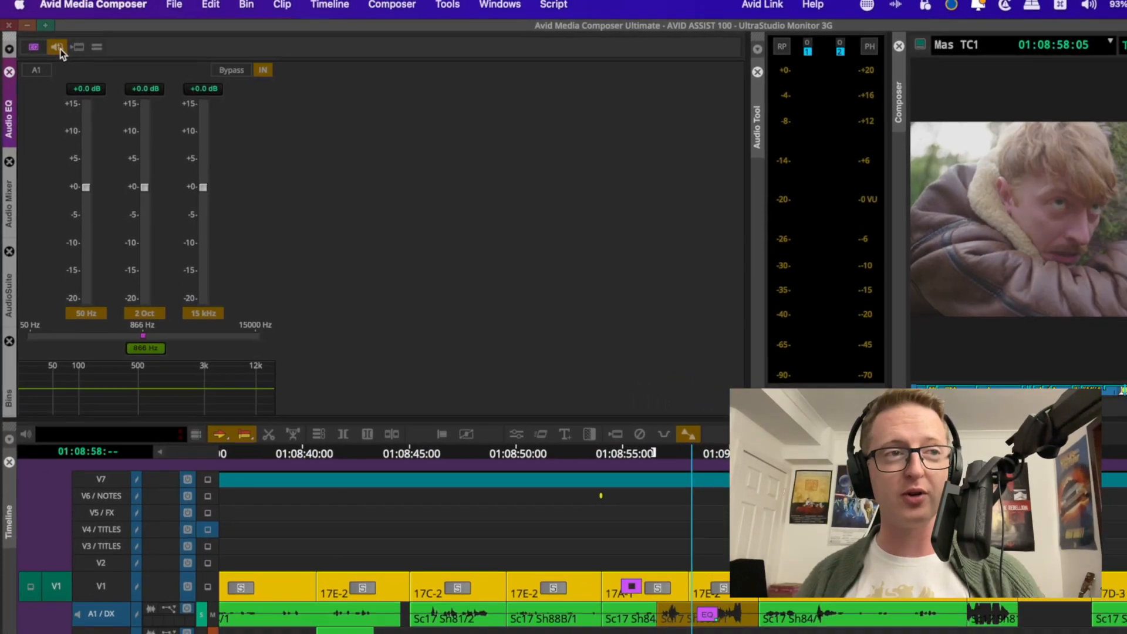
Apply the Telephone EQ "A" preset to the A1 dialogue clip and listen to it
{"action": "left_click", "coordinate": [60, 49]}
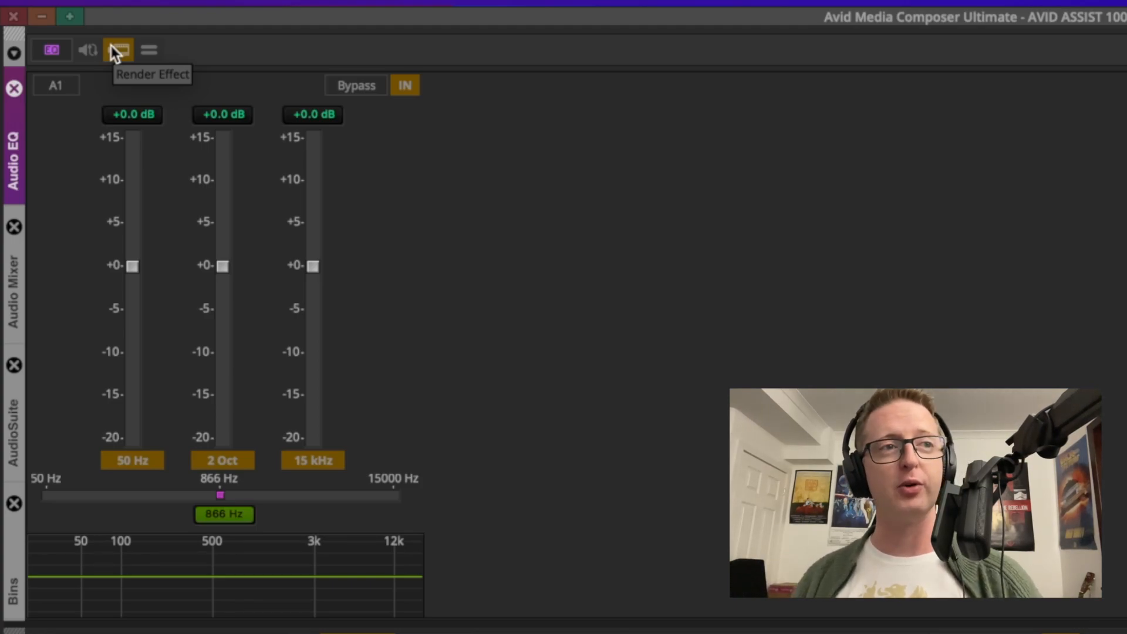
{"action": "left_click", "coordinate": [149, 51]}
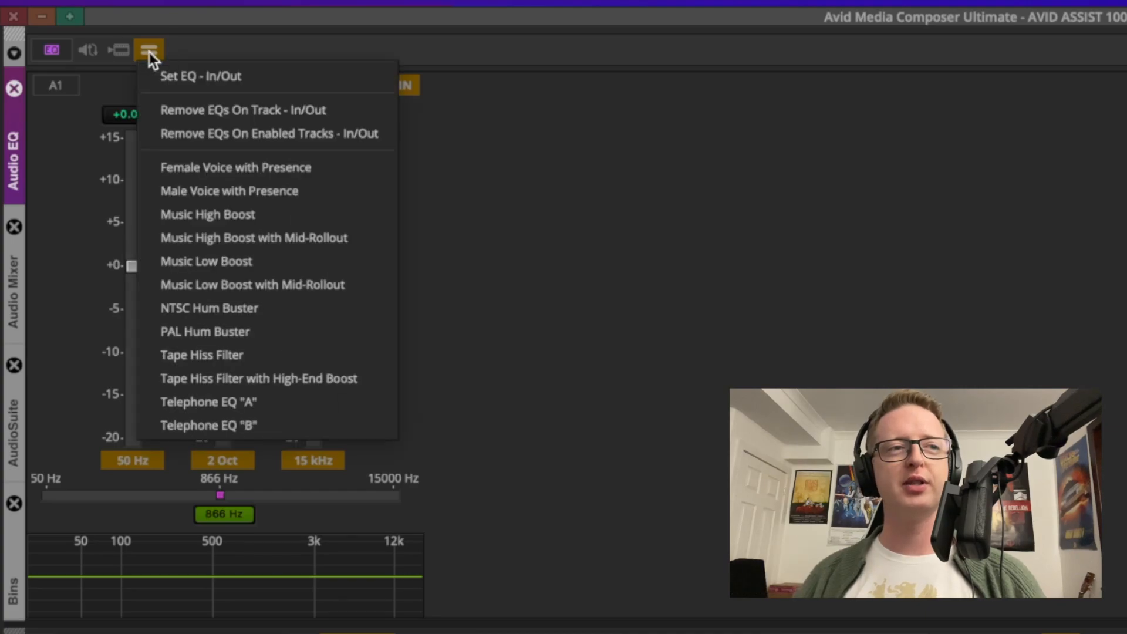
{"action": "left_click", "coordinate": [323, 404]}
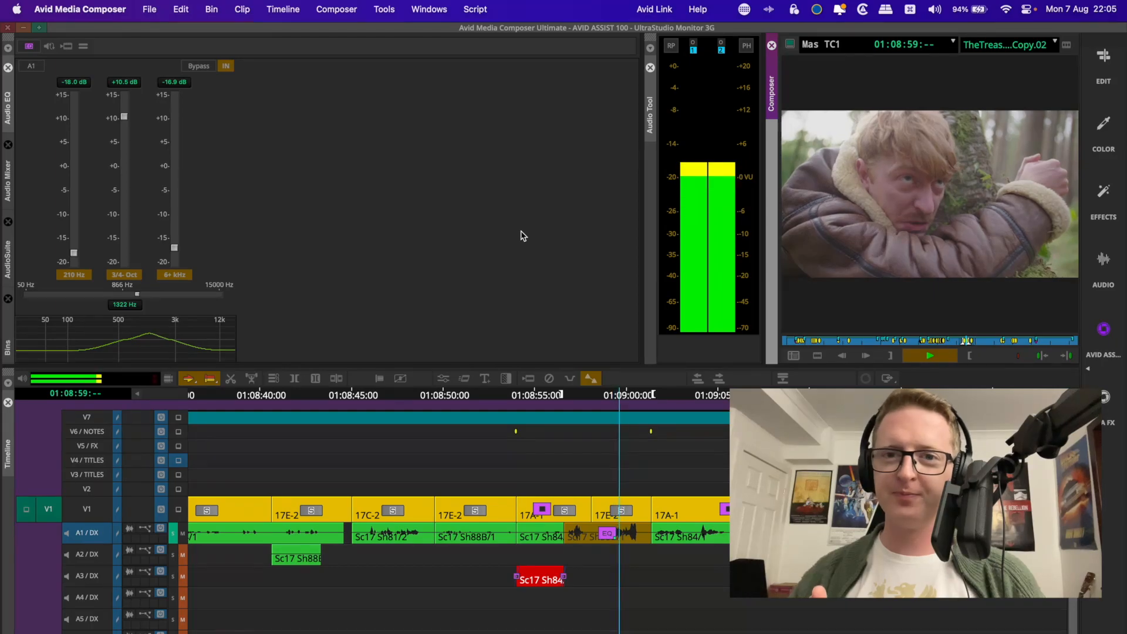
{"action": "key", "text": "space"}
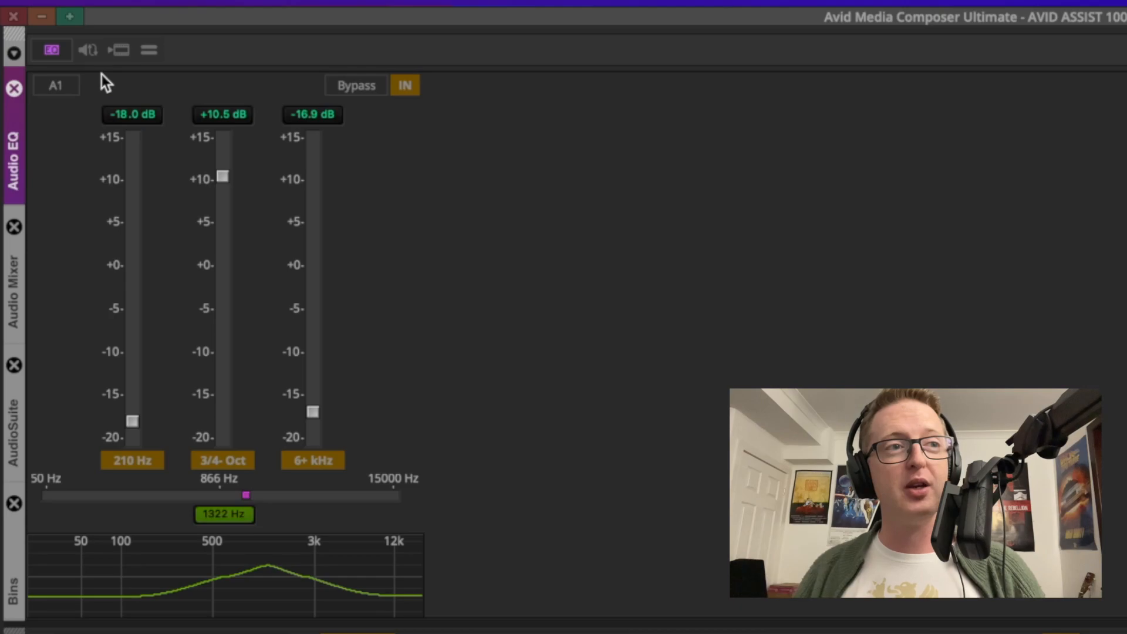
Choose the Telephone EQ "B" preset for the A1 clip and compare its loop playback with real-time EQ bypass on and off
{"action": "left_click", "coordinate": [148, 50]}
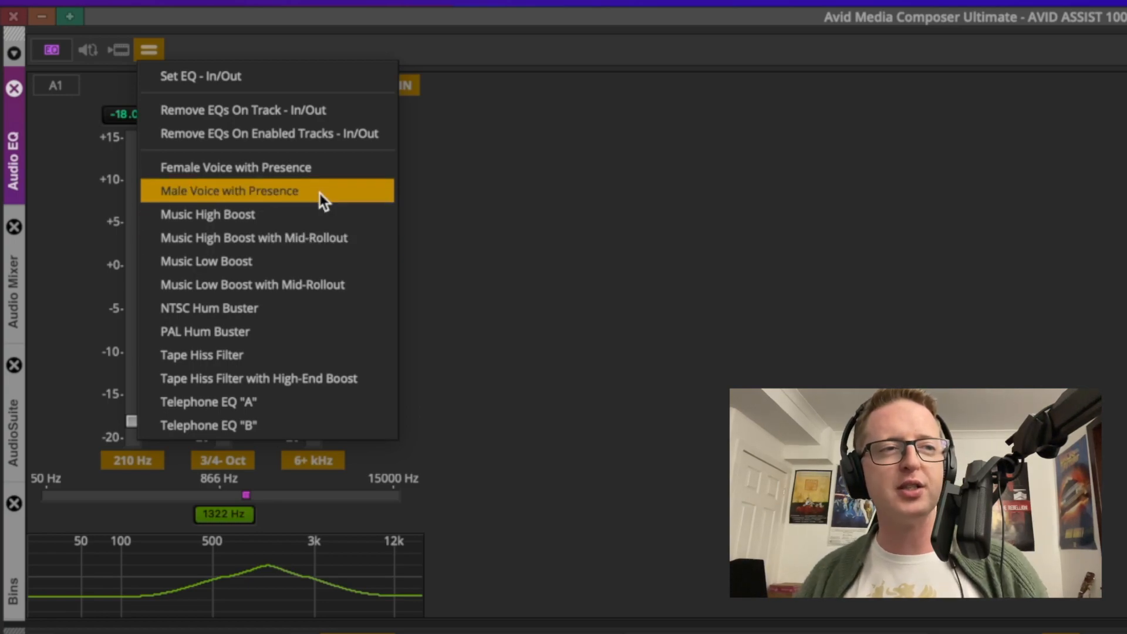
{"action": "left_click", "coordinate": [318, 424]}
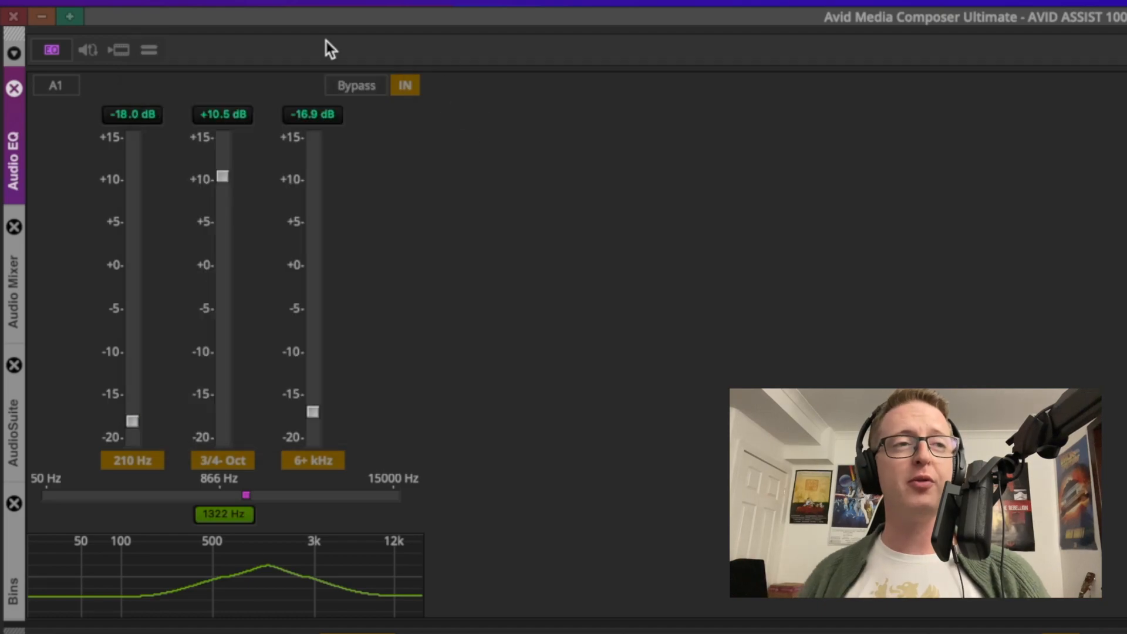
{"action": "left_click", "coordinate": [96, 51]}
{"action": "left_click", "coordinate": [346, 82]}
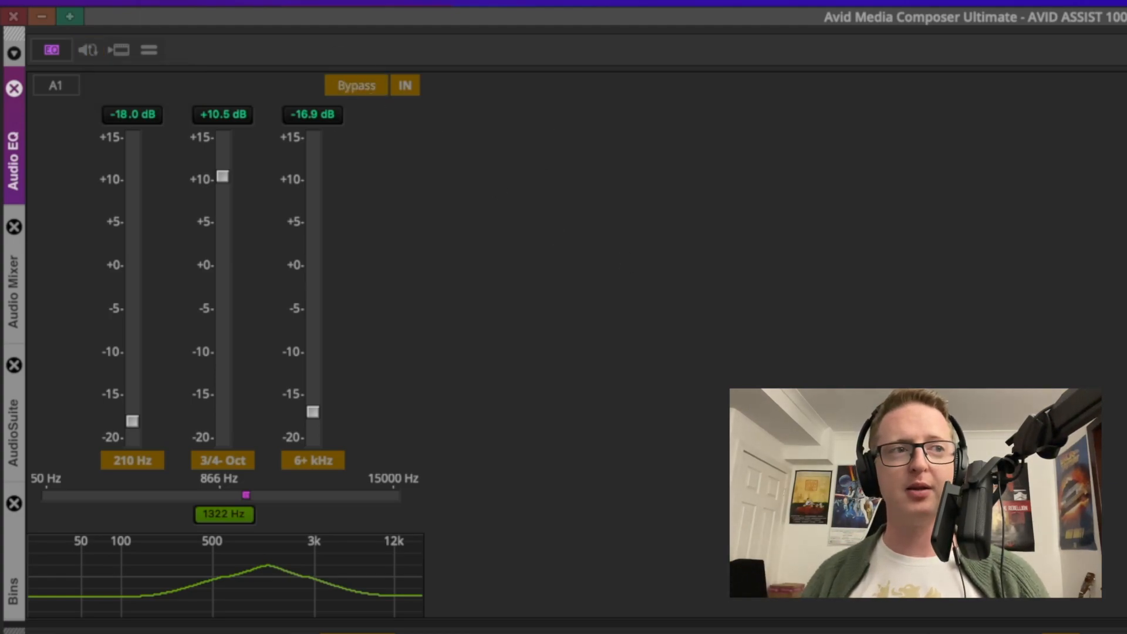
{"action": "left_click", "coordinate": [94, 48]}
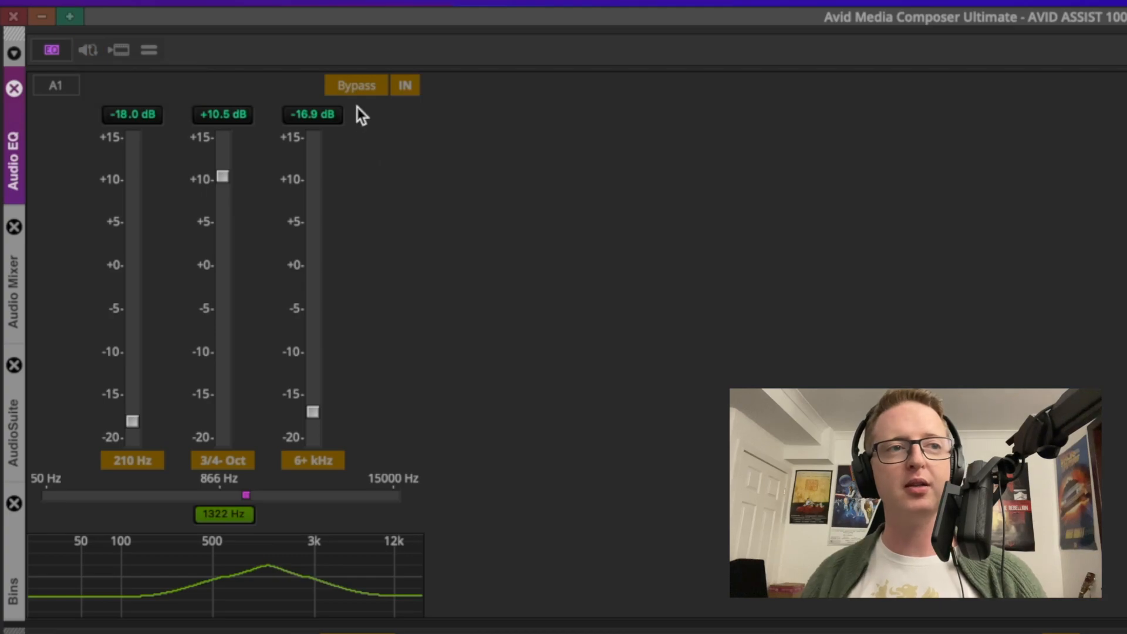
{"action": "left_click", "coordinate": [367, 87]}
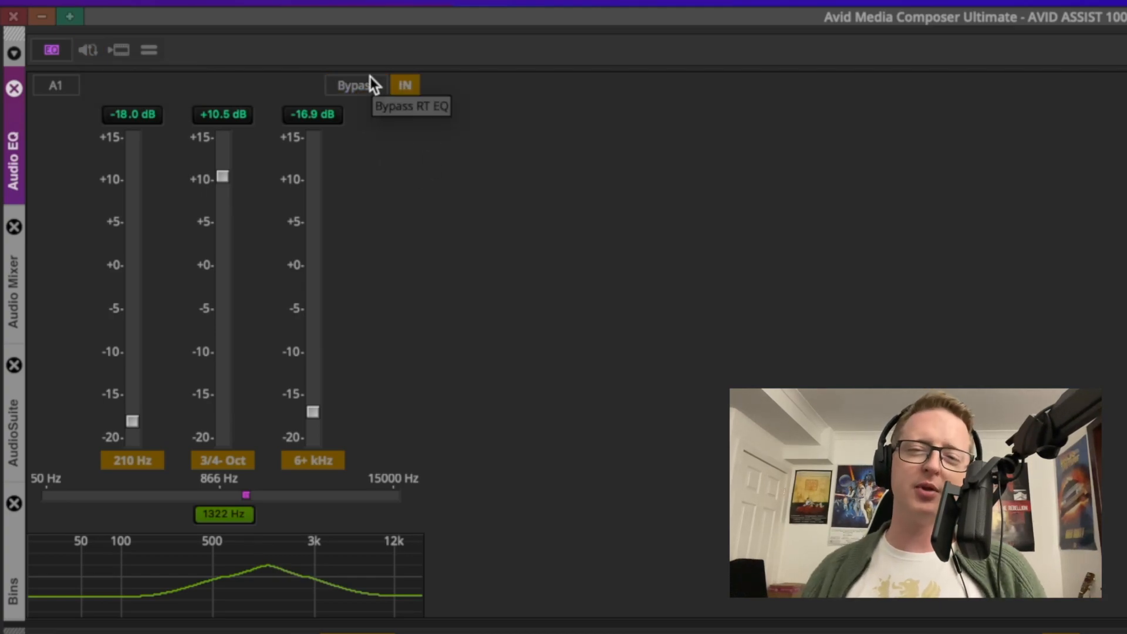
Toggle the equaliser in and out of circuit for the A1 dialogue clip
{"action": "left_click", "coordinate": [404, 88]}
{"action": "left_click", "coordinate": [405, 87]}
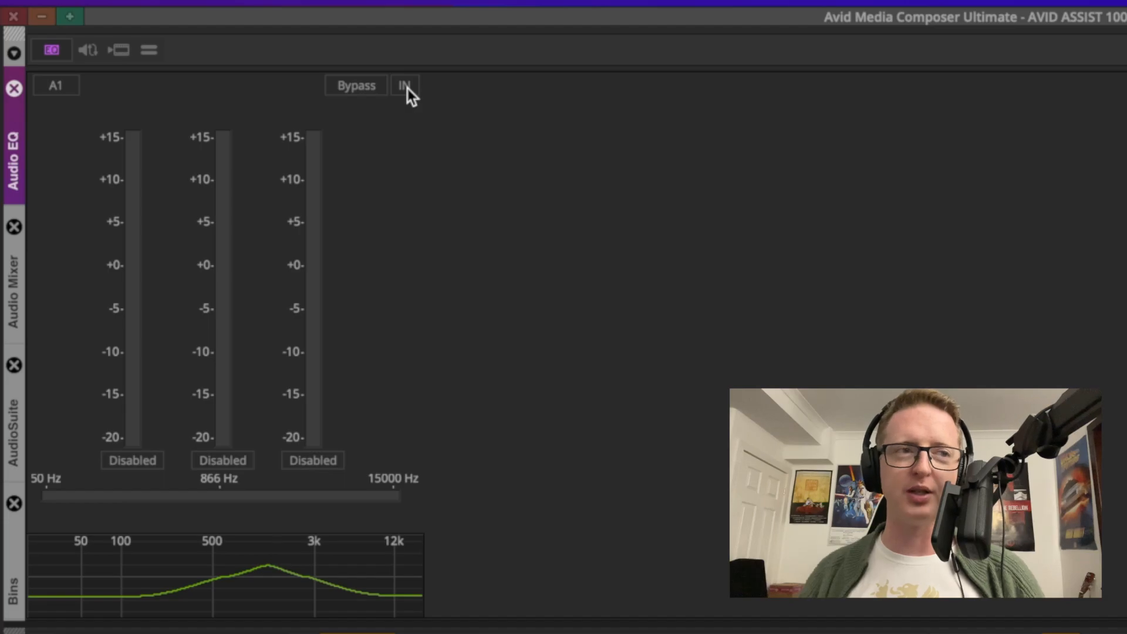
{"action": "left_click", "coordinate": [408, 89]}
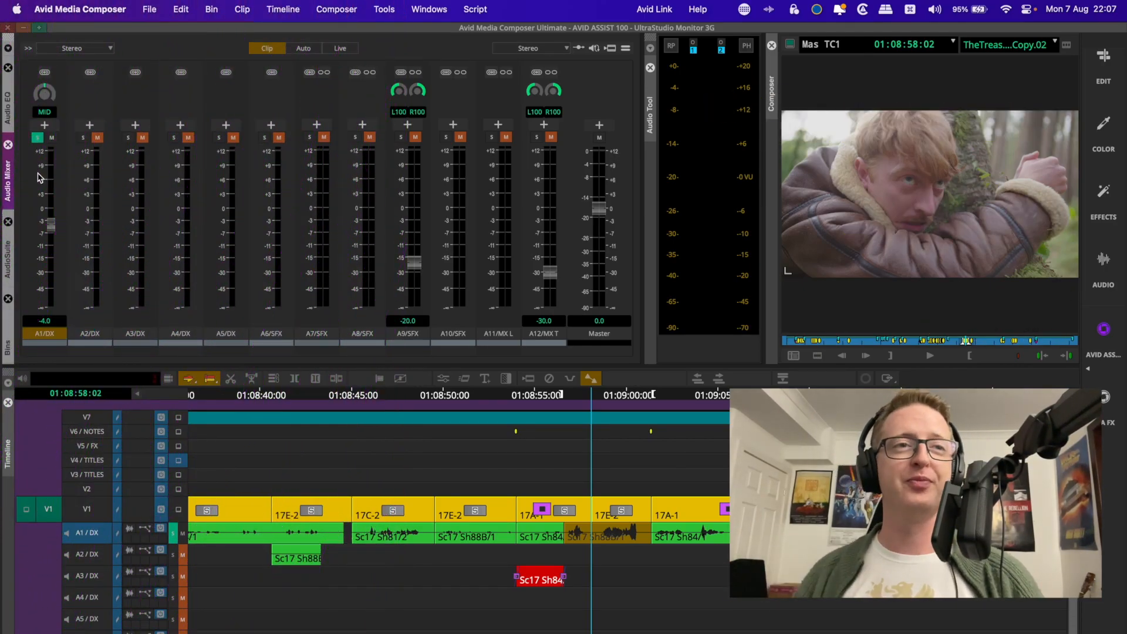
Open the Audio Mixer for the sequence's audio tracks
{"action": "left_click", "coordinate": [387, 9]}
{"action": "left_click", "coordinate": [397, 9]}
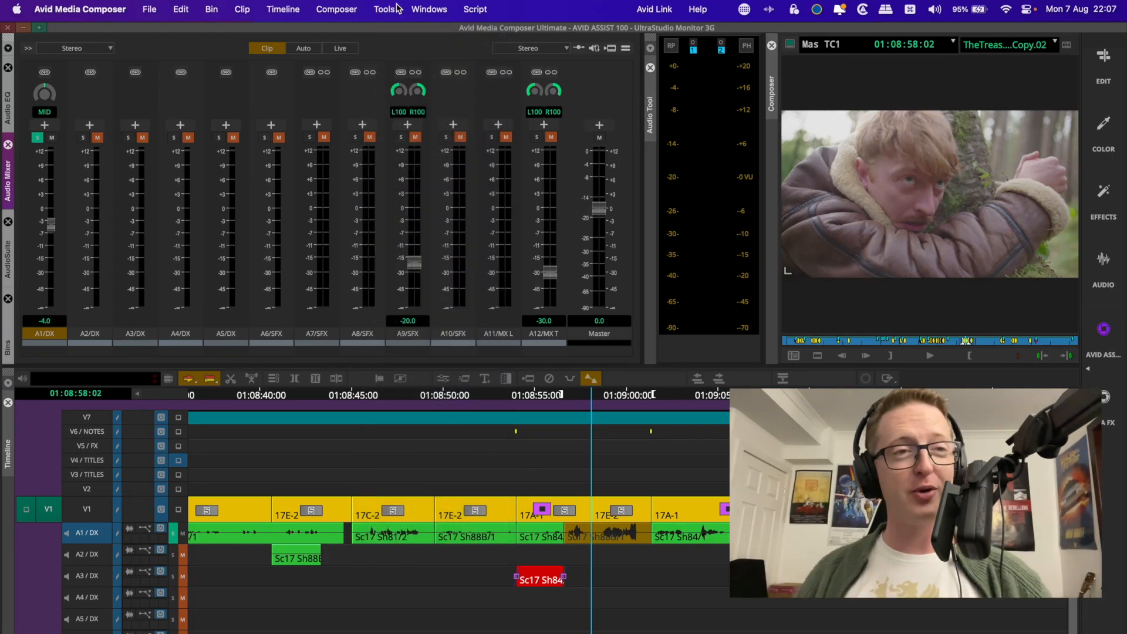
{"action": "left_click", "coordinate": [396, 9]}
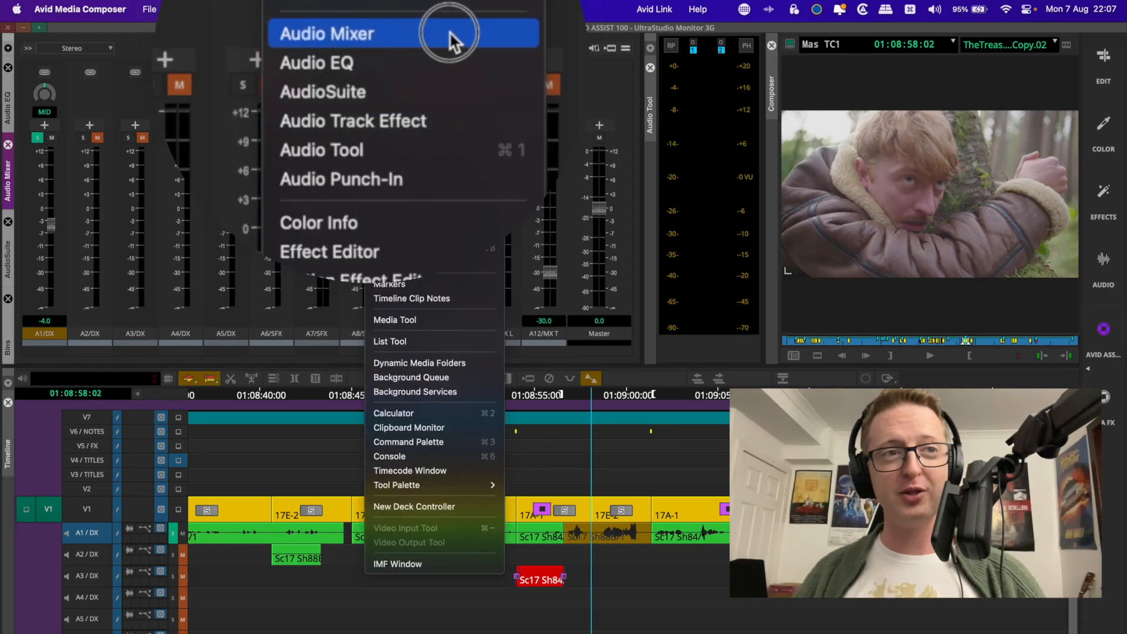
{"action": "left_click", "coordinate": [394, 33]}
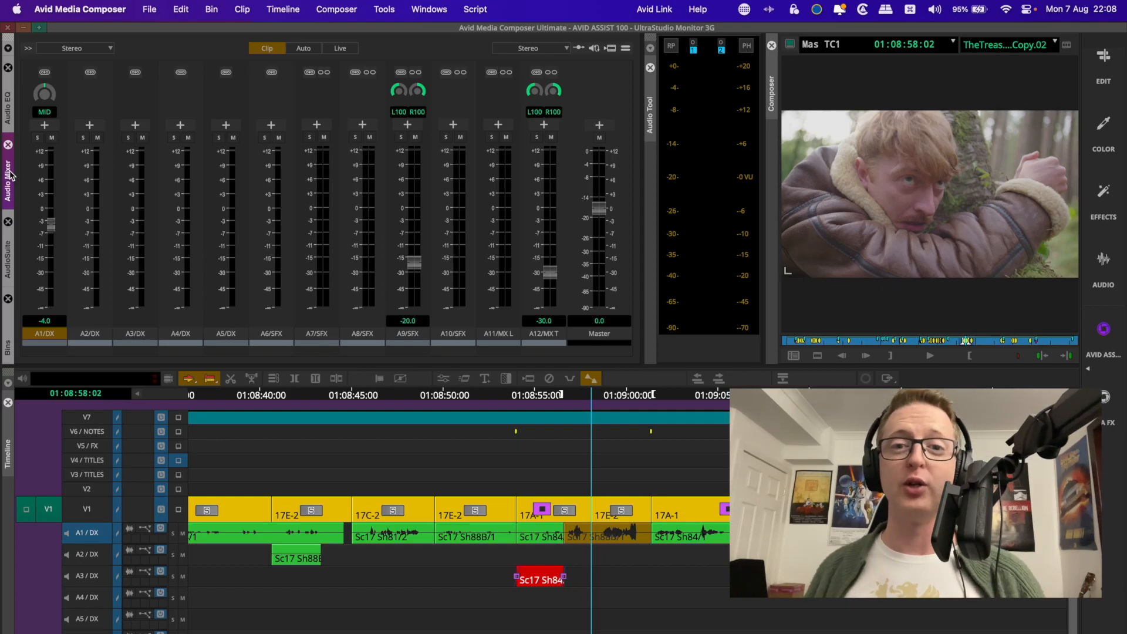
Undock the Audio Mixer as a floating window, then resize and reposition it over the workspace
{"action": "left_click_drag", "start_coordinate": [7, 179], "coordinate": [107, 72]}
{"action": "left_click_drag", "start_coordinate": [564, 434], "coordinate": [1043, 633]}
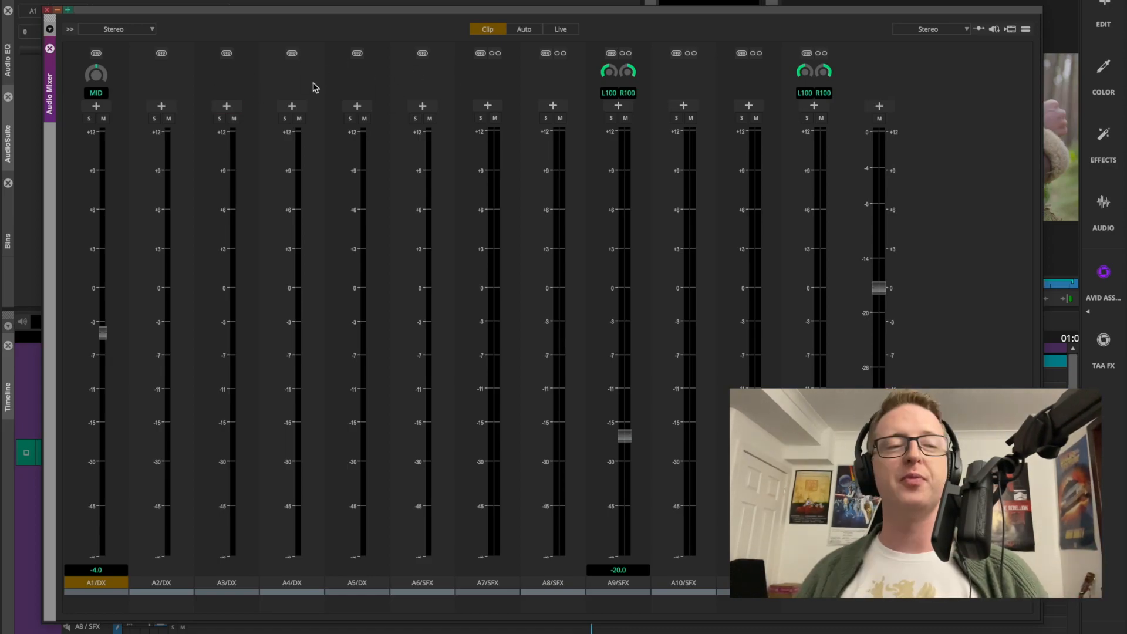
{"action": "left_click_drag", "start_coordinate": [427, 9], "coordinate": [418, 0]}
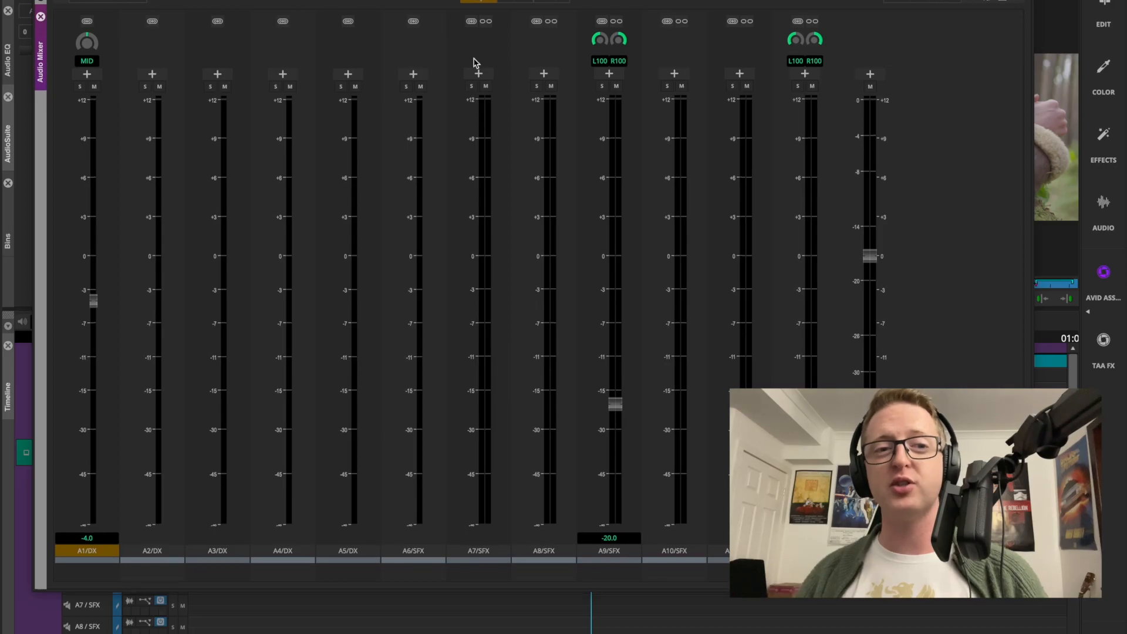
{"action": "left_click_drag", "start_coordinate": [1030, 589], "coordinate": [570, 483]}
{"action": "left_click_drag", "start_coordinate": [699, 350], "coordinate": [536, 372]}
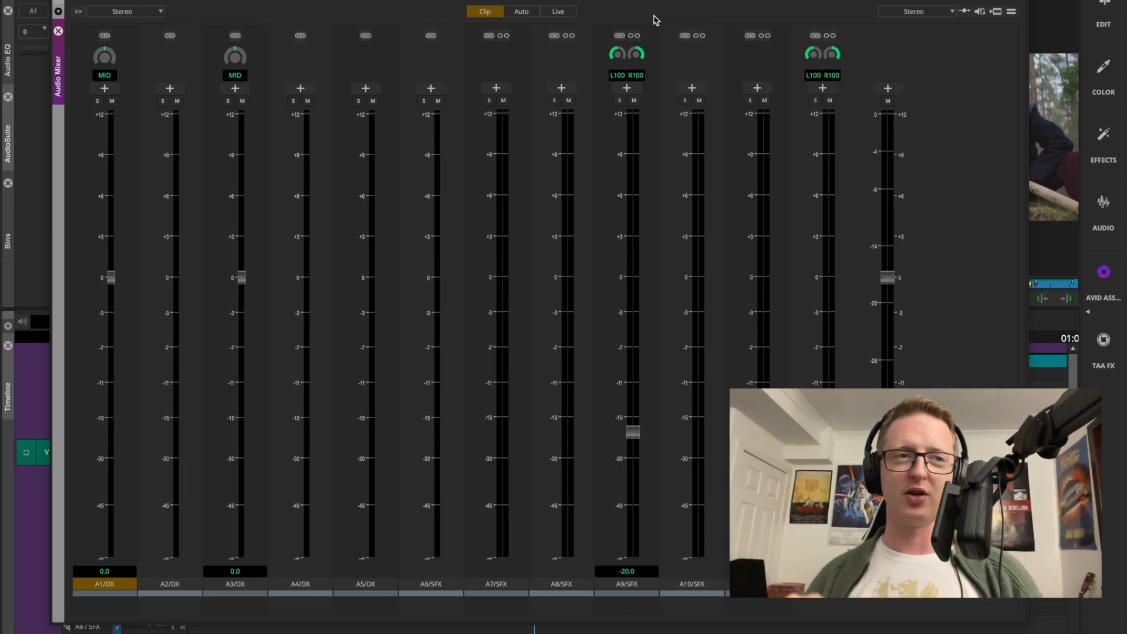
Raise the A1/DX clip level with its fader and reset it to 0 dB
{"action": "left_click_drag", "start_coordinate": [109, 277], "coordinate": [116, 182]}
{"action": "left_click", "coordinate": [114, 180], "text": "alt"}
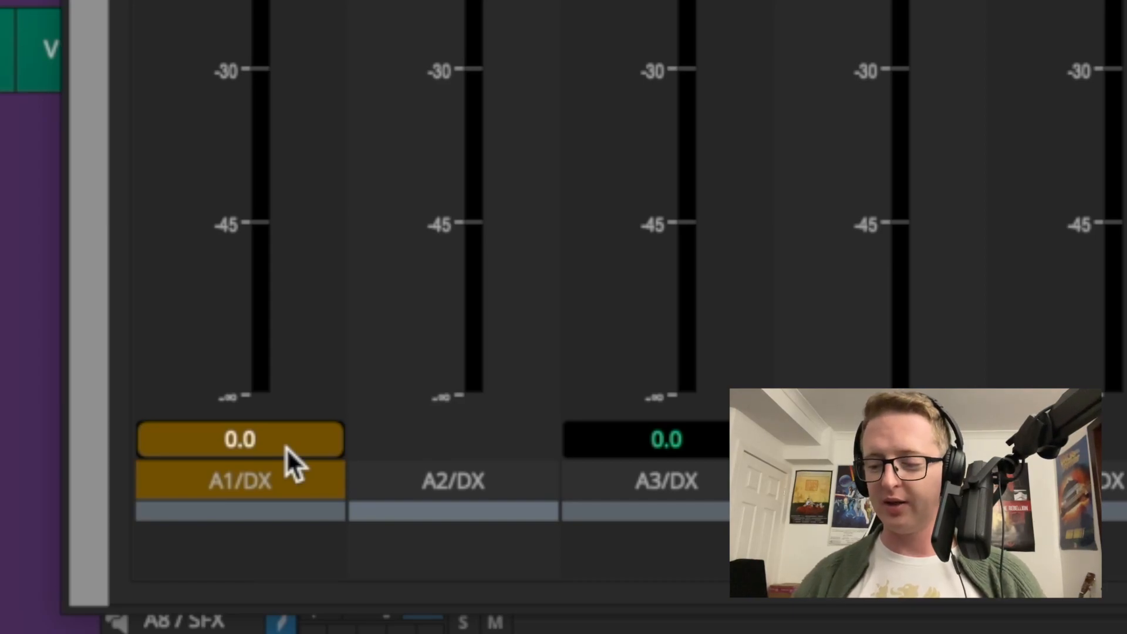
Set the A1/DX clip level to exactly -16 dB in the Audio Mixer
{"action": "left_click", "coordinate": [286, 440]}
{"action": "type", "text": "-16"}
{"action": "key", "text": "Return"}
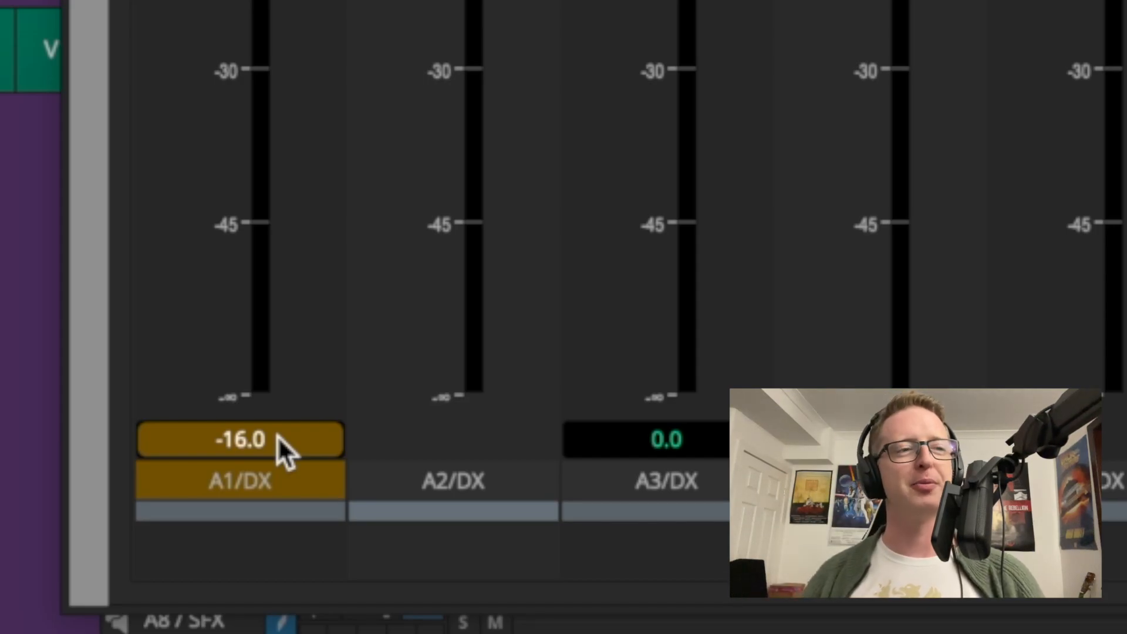
Toggle solo and mute on and off for the A1/DX track in the Audio Mixer
{"action": "left_click", "coordinate": [229, 378]}
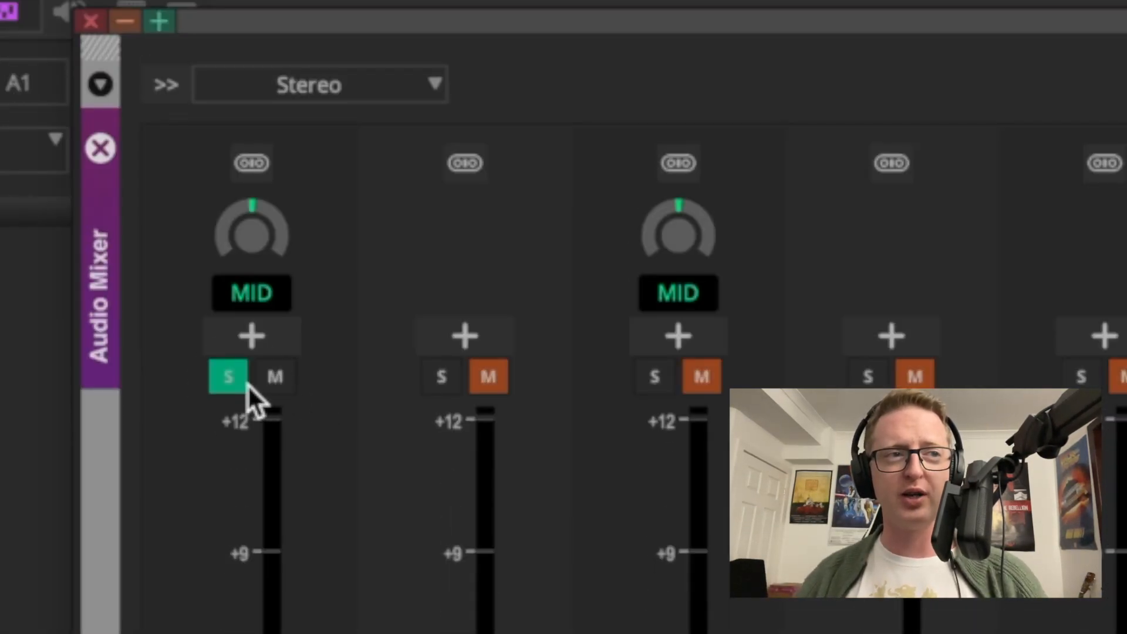
{"action": "left_click", "coordinate": [229, 382]}
{"action": "left_click", "coordinate": [272, 378]}
{"action": "left_click", "coordinate": [272, 378]}
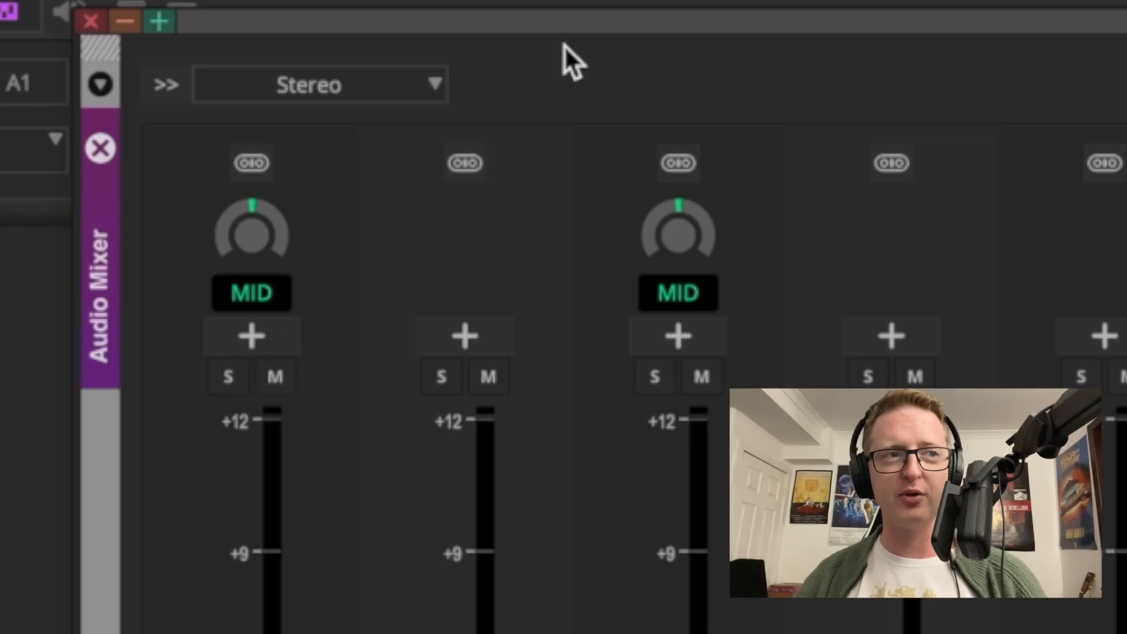
Reposition and shrink the Audio Mixer window, then toggle solo on and off for the A1/DX track
{"action": "left_click_drag", "start_coordinate": [586, 30], "coordinate": [632, 18]}
{"action": "left_click_drag", "start_coordinate": [1126, 633], "coordinate": [1103, 616]}
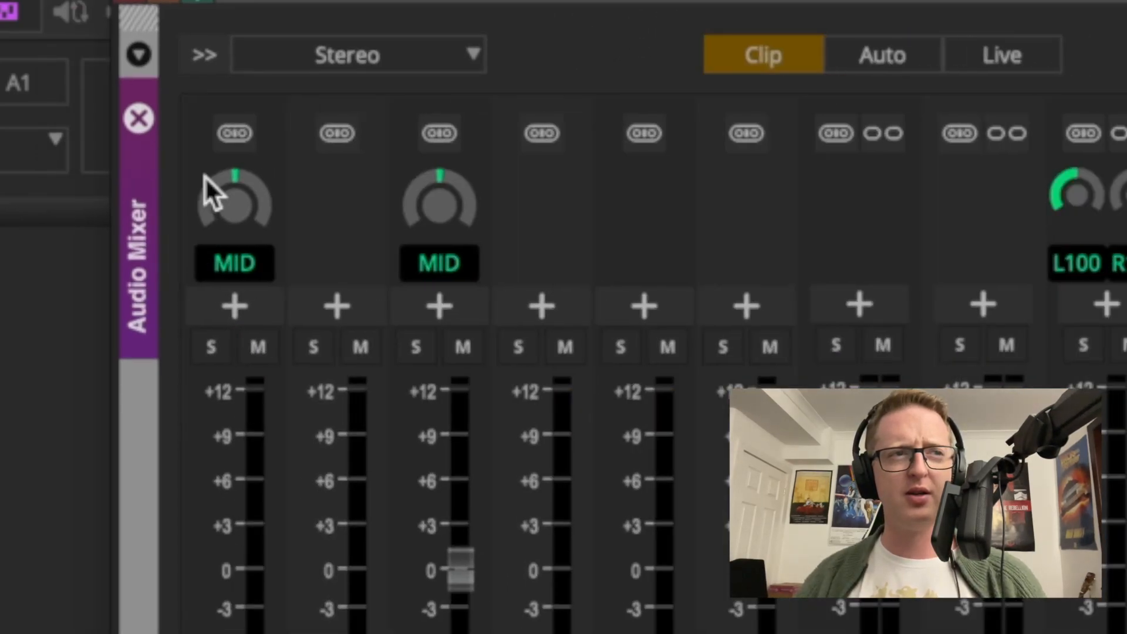
{"action": "left_click", "coordinate": [211, 347]}
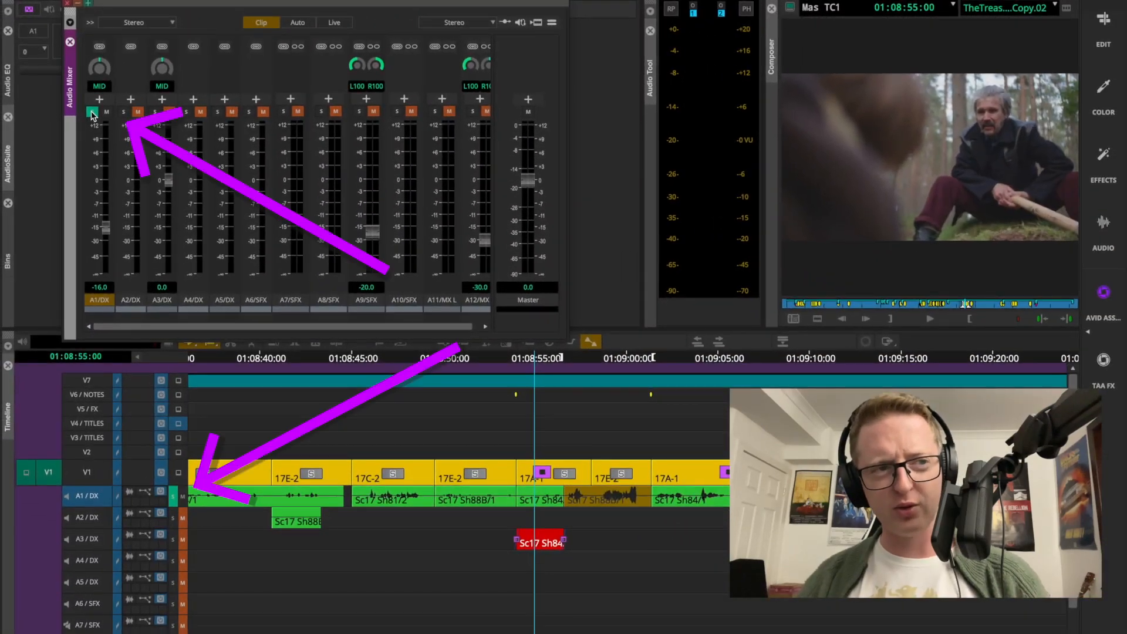
{"action": "left_click", "coordinate": [92, 112]}
{"action": "left_click", "coordinate": [98, 113]}
{"action": "left_click", "coordinate": [98, 113]}
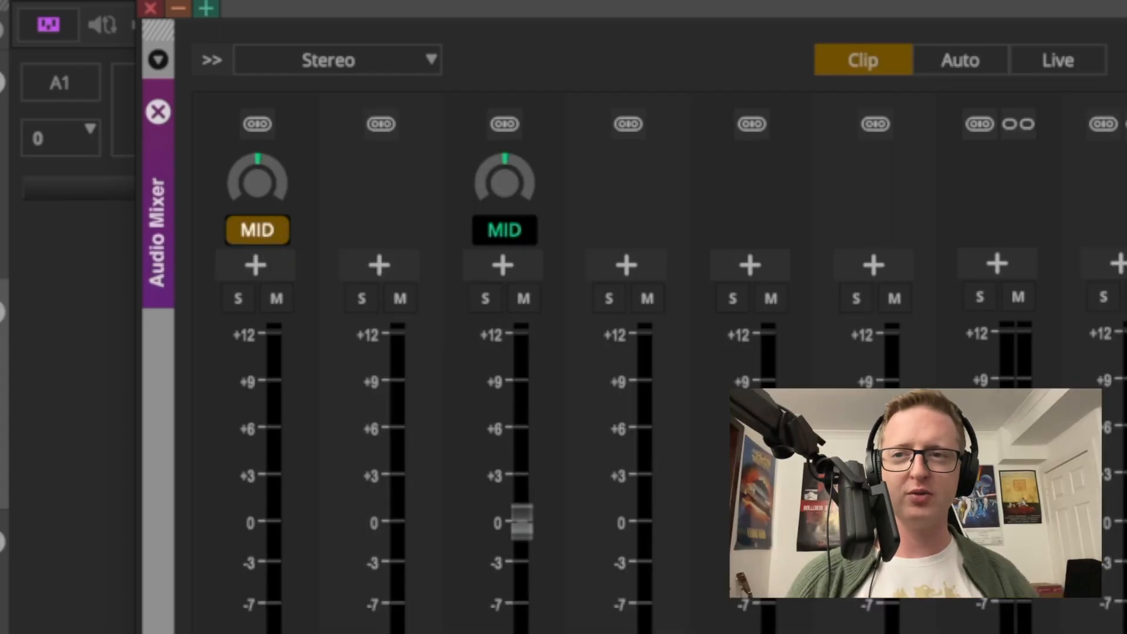
Resize the Audio Mixer window, pan the A1/DX clip fully right to R100 and play the section back
{"action": "left_click_drag", "start_coordinate": [1126, 633], "coordinate": [988, 563]}
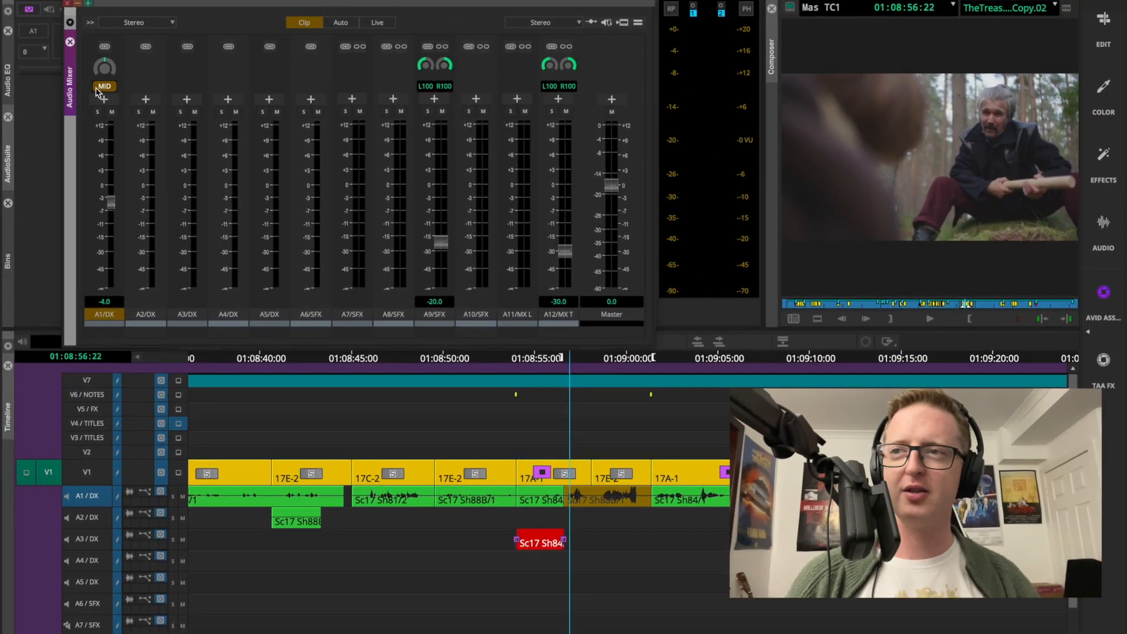
{"action": "left_click_drag", "start_coordinate": [105, 70], "coordinate": [641, 112]}
{"action": "key", "text": "space"}
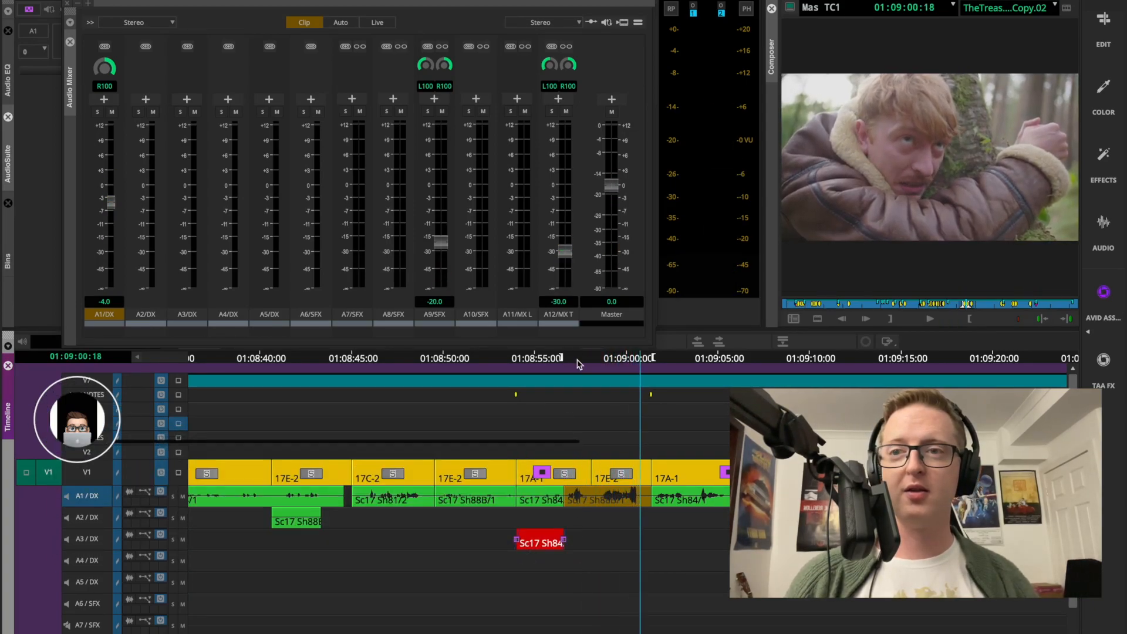
Pan the A1/DX clip fully left to L100 and play the section from near 01:08:57
{"action": "left_click", "coordinate": [576, 364]}
{"action": "left_click_drag", "start_coordinate": [575, 363], "coordinate": [573, 360]}
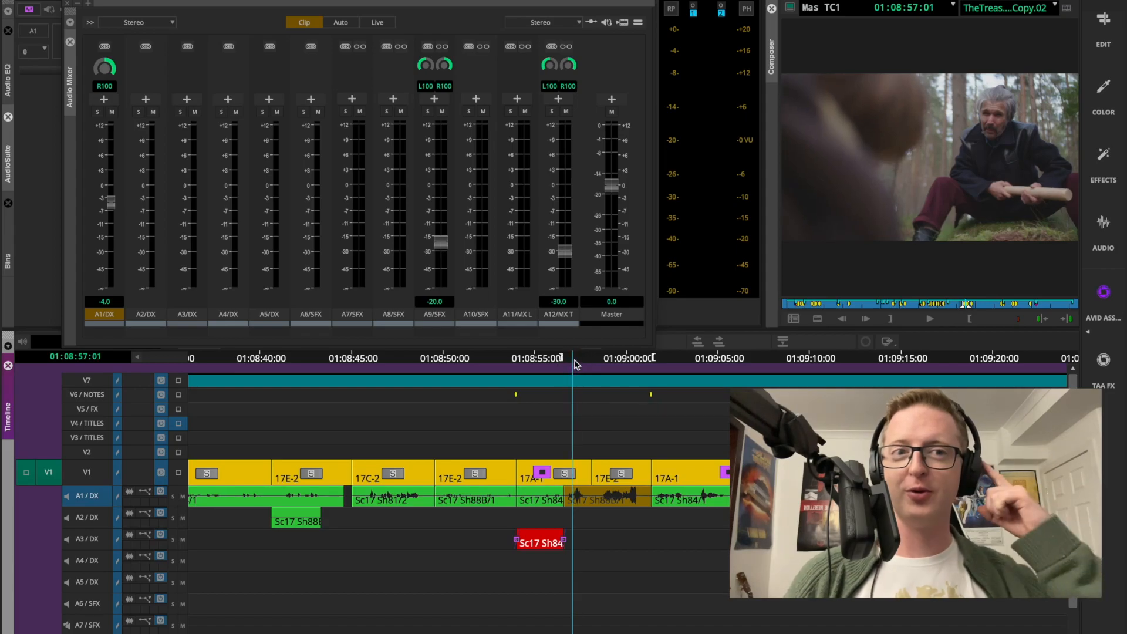
{"action": "left_click_drag", "start_coordinate": [104, 66], "coordinate": [4, 323]}
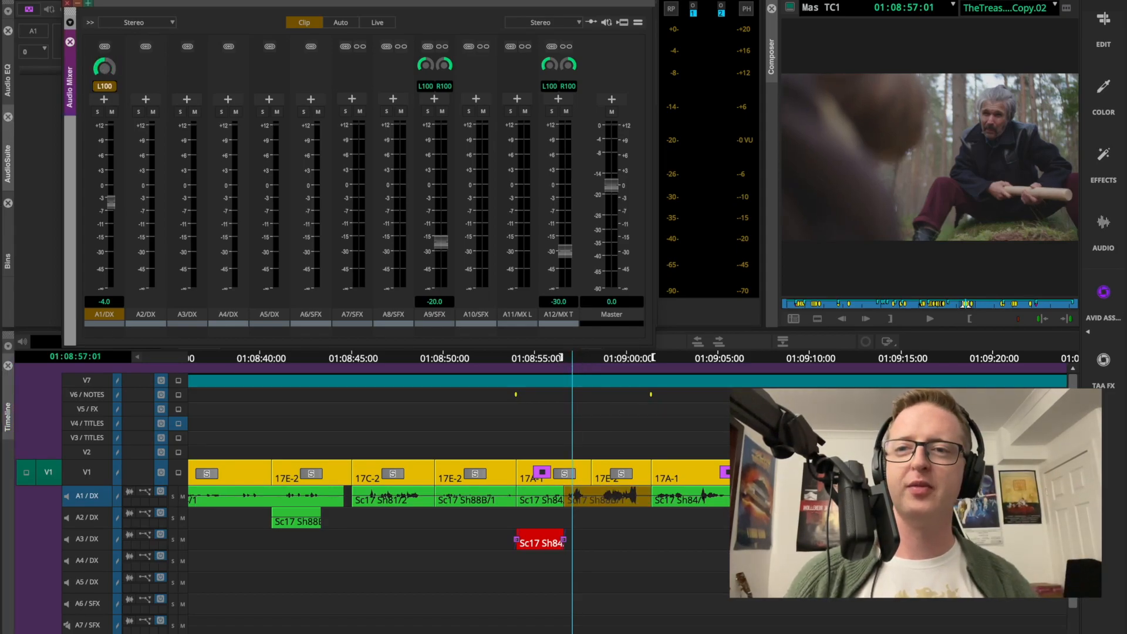
{"action": "left_click", "coordinate": [565, 362]}
{"action": "key", "text": "space"}
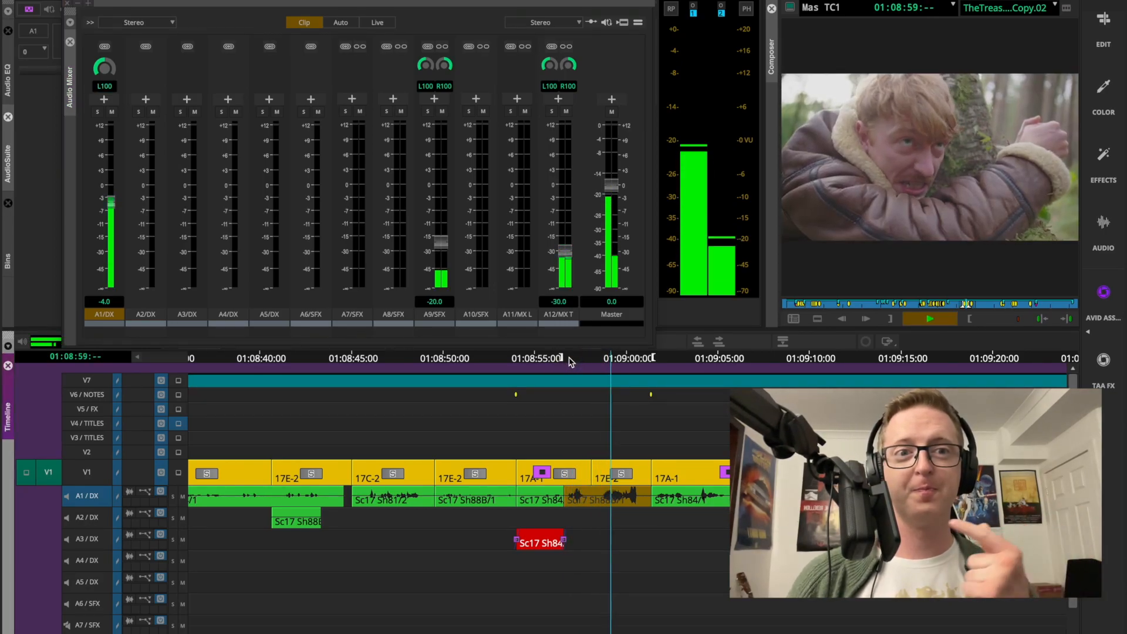
{"action": "key", "text": "space"}
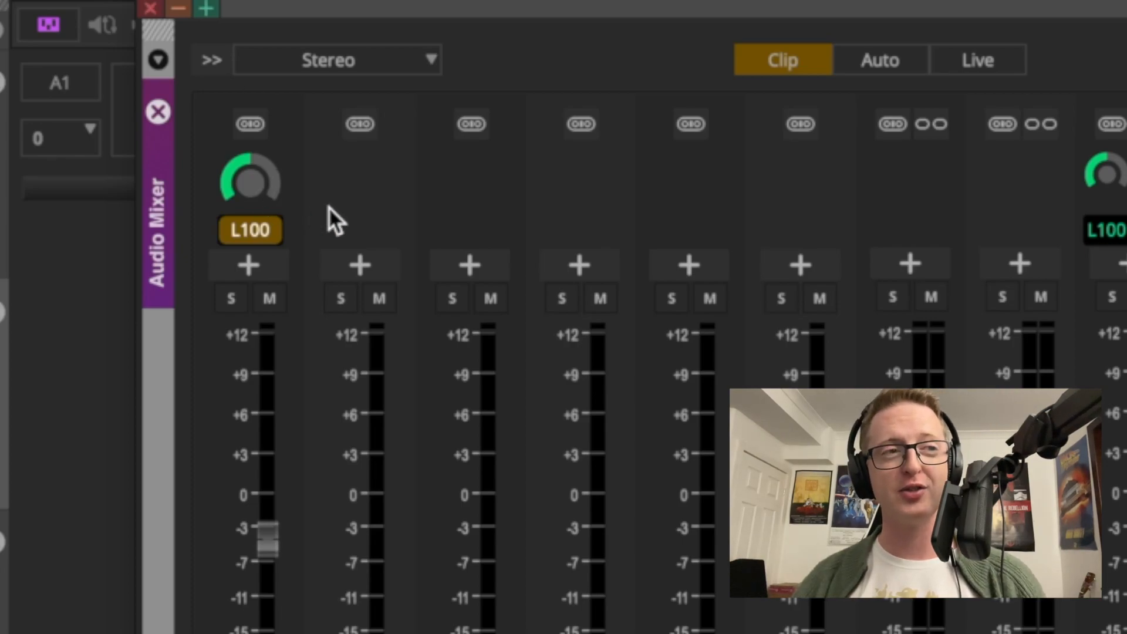
Enter exact pan values of 0, 100 and -100 in turn for the A1/DX clip
{"action": "type", "text": "0"}
{"action": "key", "text": "Return"}
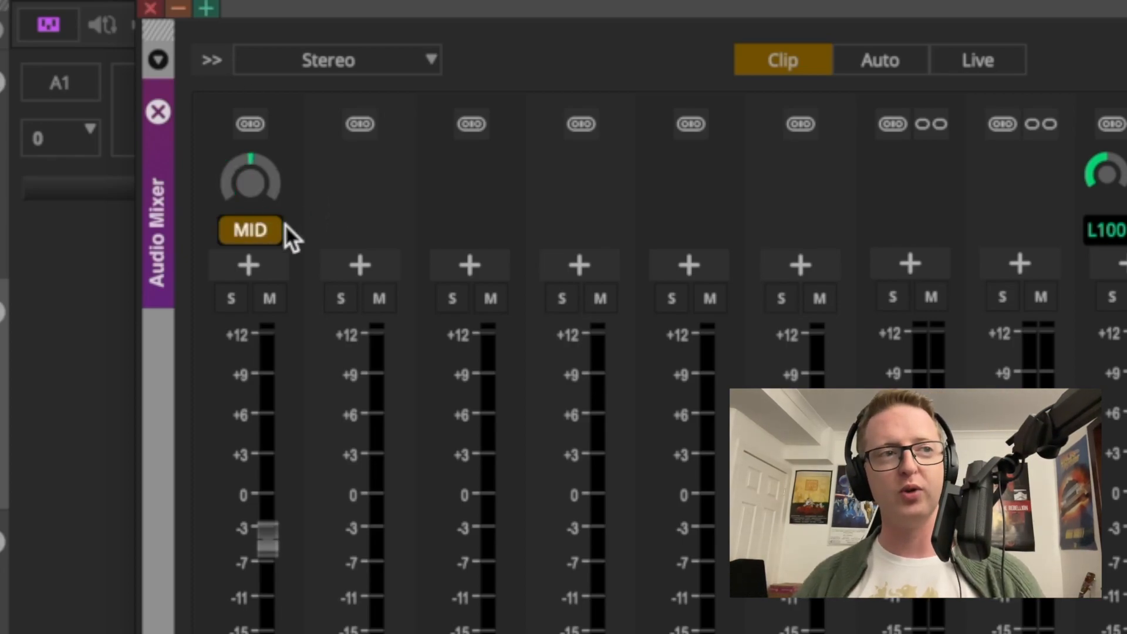
{"action": "type", "text": "100"}
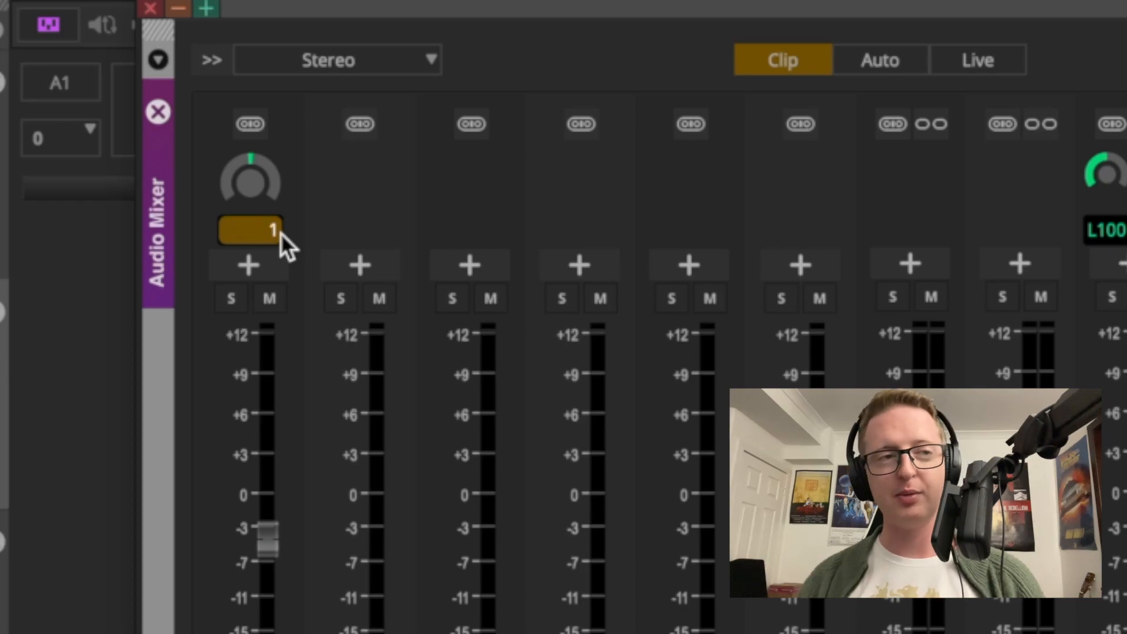
{"action": "key", "text": "Return"}
{"action": "left_click", "coordinate": [281, 233]}
{"action": "type", "text": "-100"}
{"action": "key", "text": "Return"}
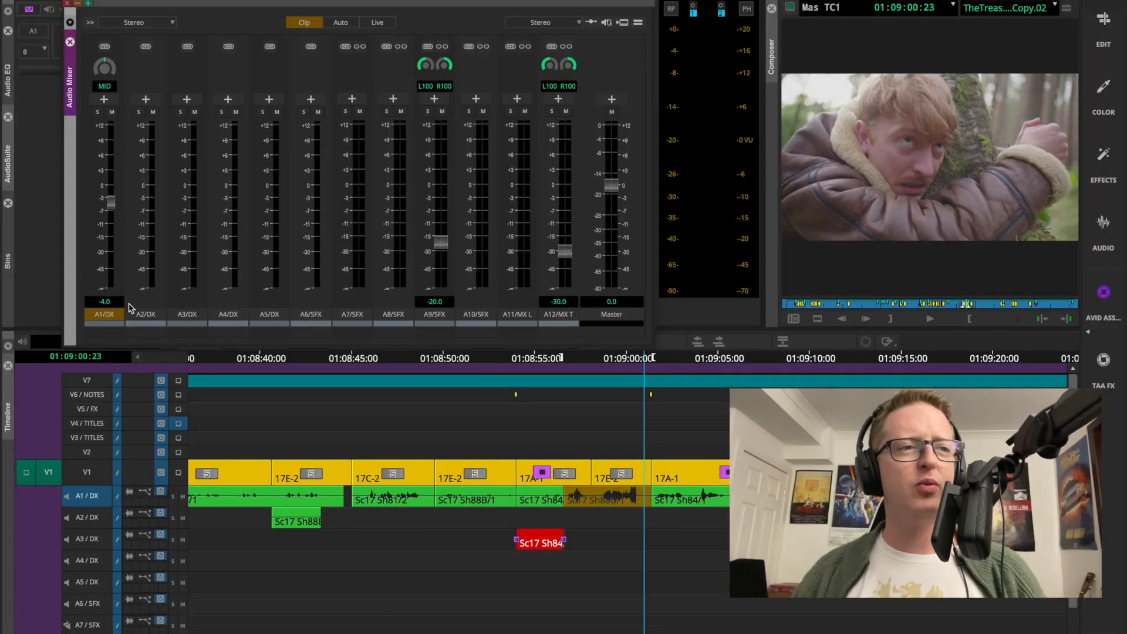
Set the A1/DX clip level to -15 dB and play the clip from near its start
{"action": "left_click", "coordinate": [114, 302]}
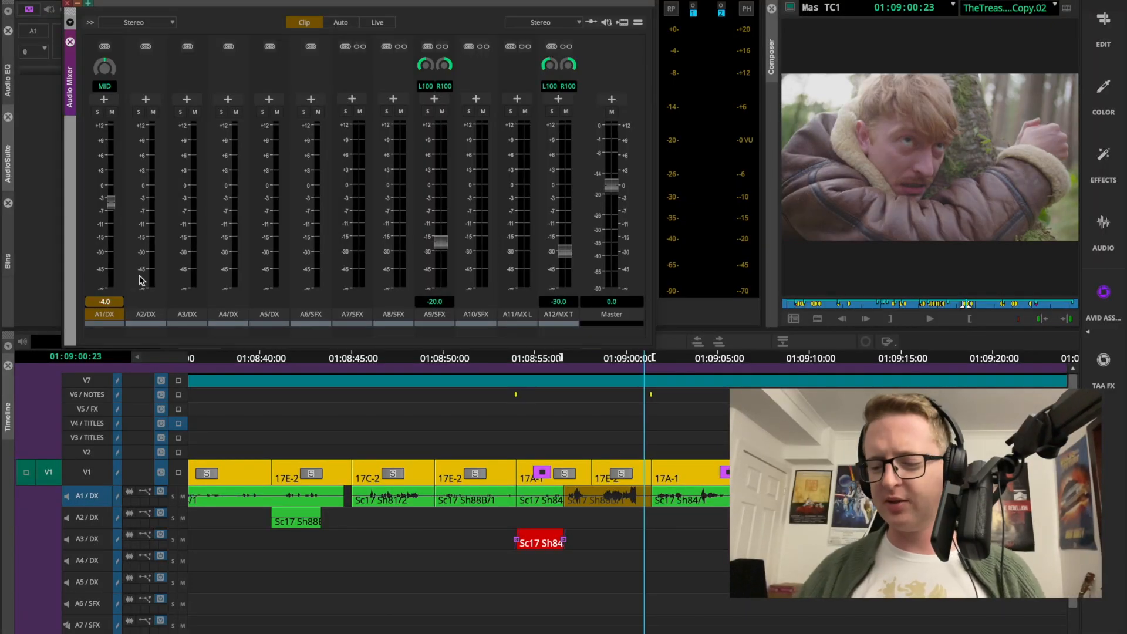
{"action": "type", "text": "-"}
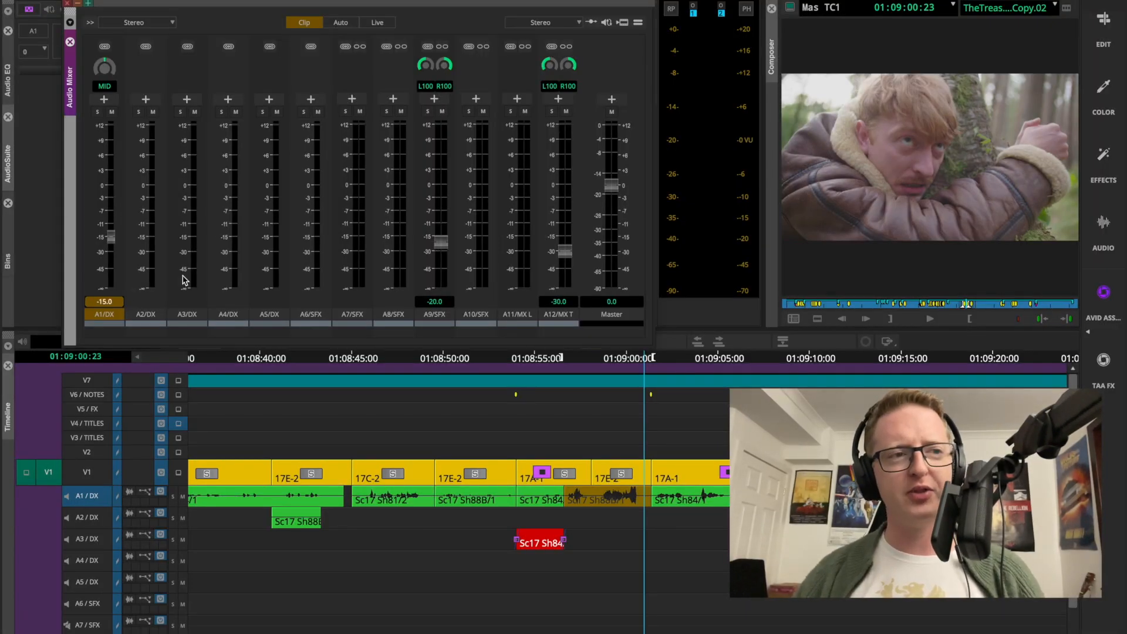
{"action": "left_click", "coordinate": [578, 360]}
{"action": "key", "text": "space"}
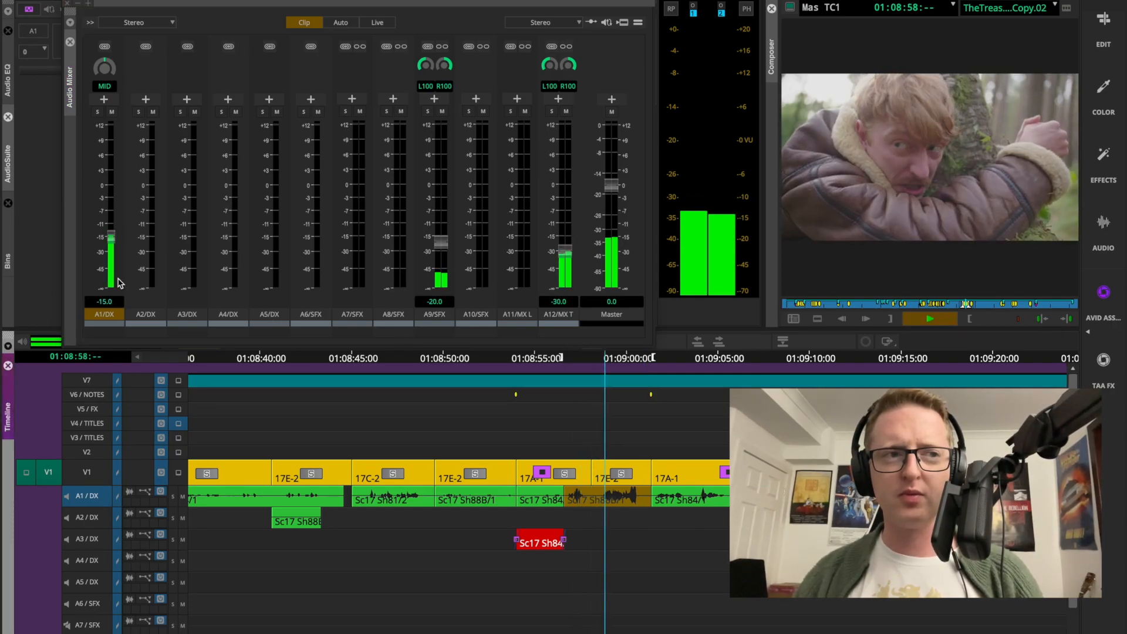
{"action": "key", "text": "space"}
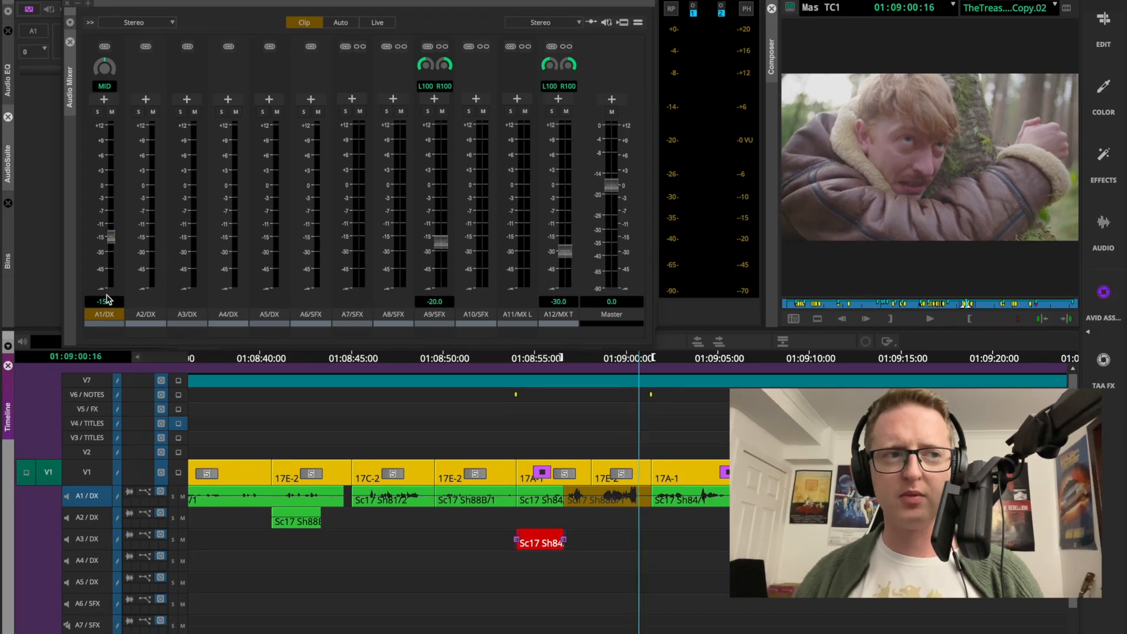
Set the A1/DX clip level to -35 dB, then solo the track for playback
{"action": "left_click", "coordinate": [106, 303]}
{"action": "type", "text": "-35"}
{"action": "key", "text": "Return"}
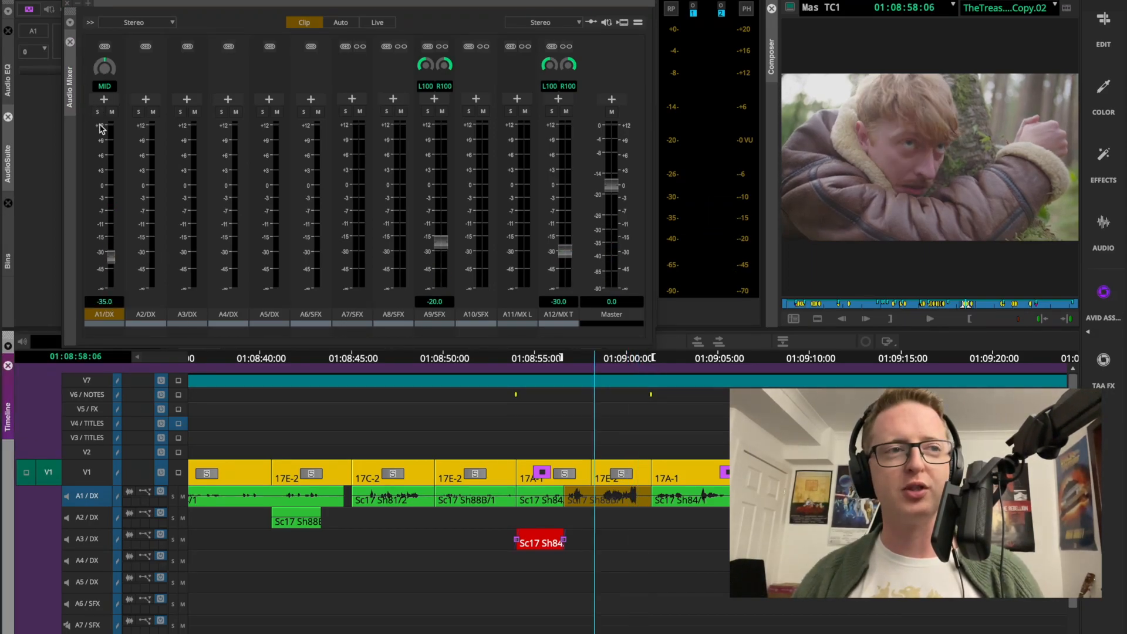
{"action": "left_click", "coordinate": [97, 112]}
{"action": "key", "text": "space"}
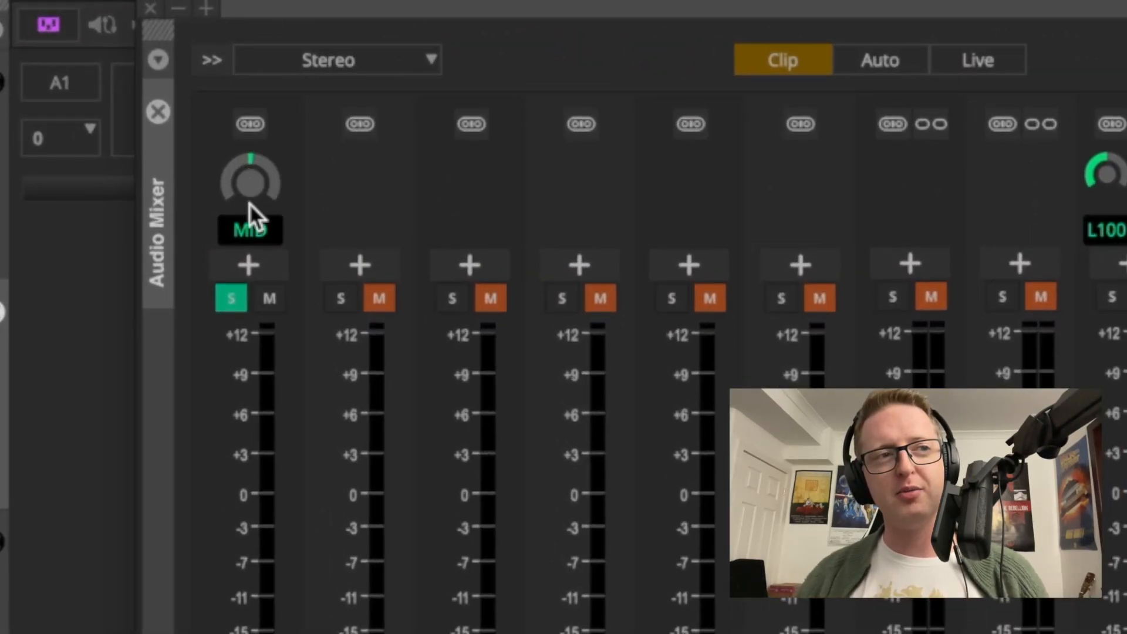
Mark an In point at 01:08:43:08 and an Out point further along, then park the playhead on the -35 dB clip
{"action": "right_click", "coordinate": [248, 183]}
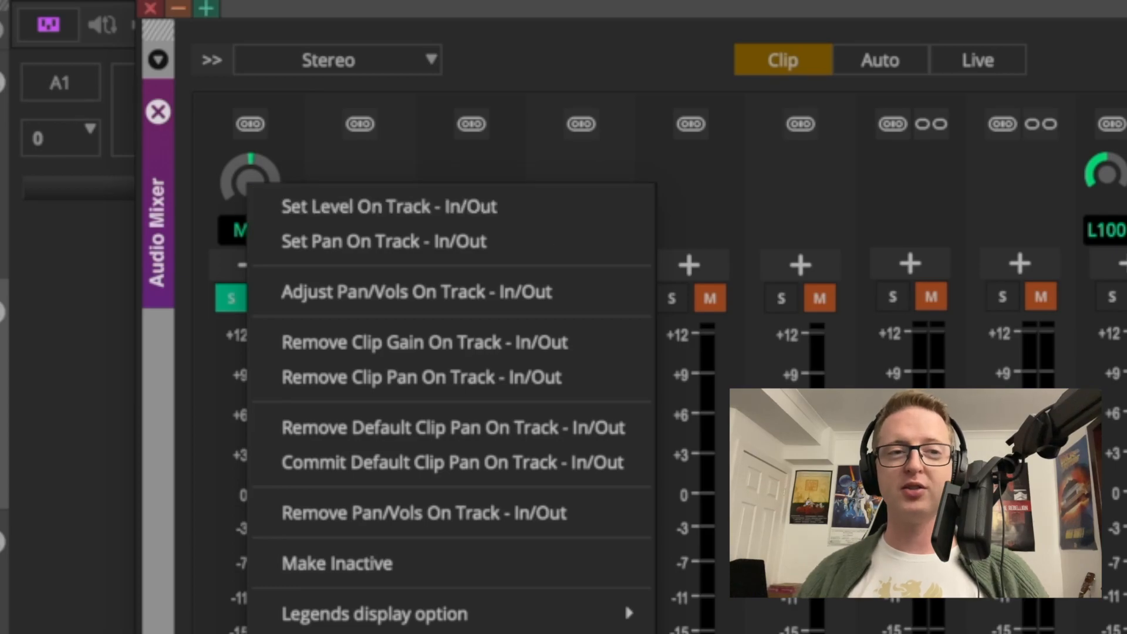
{"action": "left_click", "coordinate": [323, 358]}
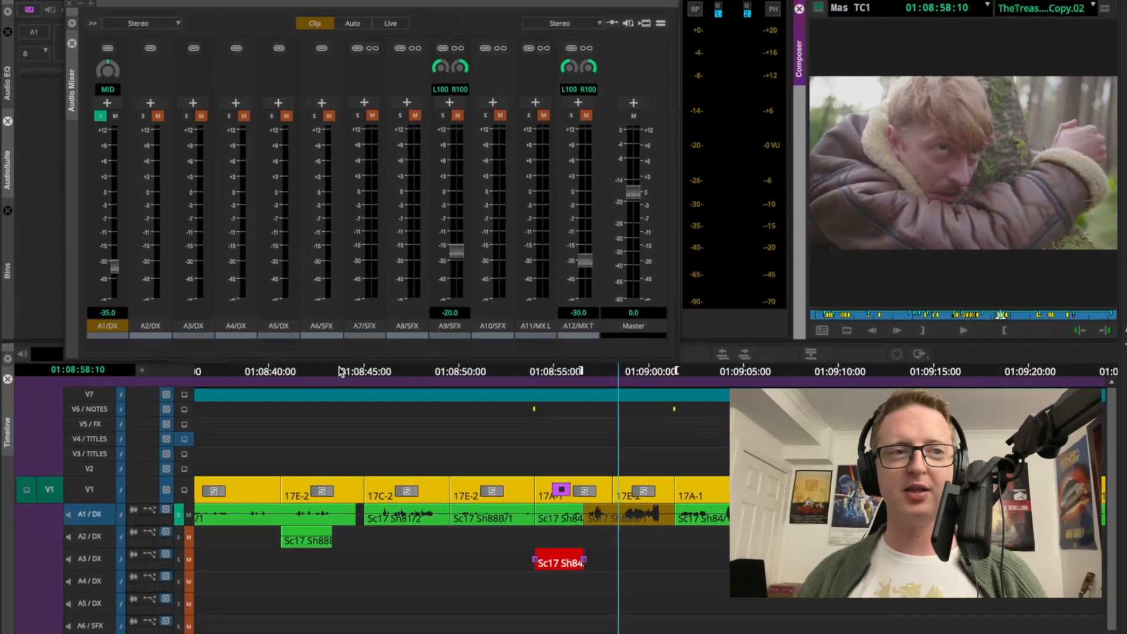
{"action": "left_click", "coordinate": [321, 358]}
{"action": "key", "text": "i"}
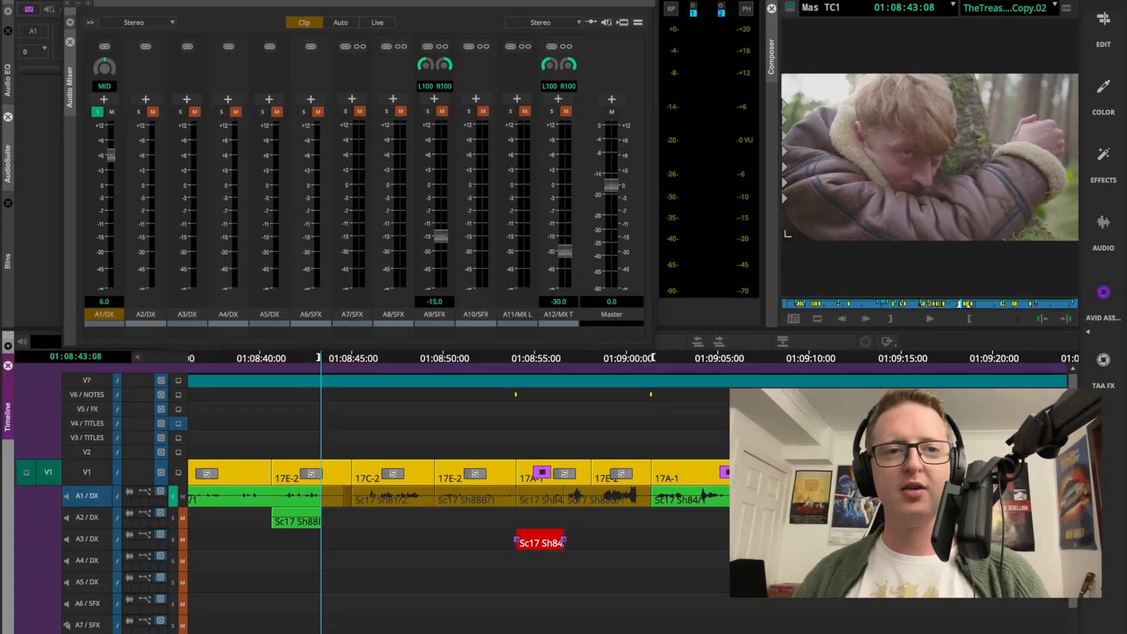
{"action": "left_click", "coordinate": [970, 359]}
{"action": "key", "text": "o"}
{"action": "left_click", "coordinate": [609, 359]}
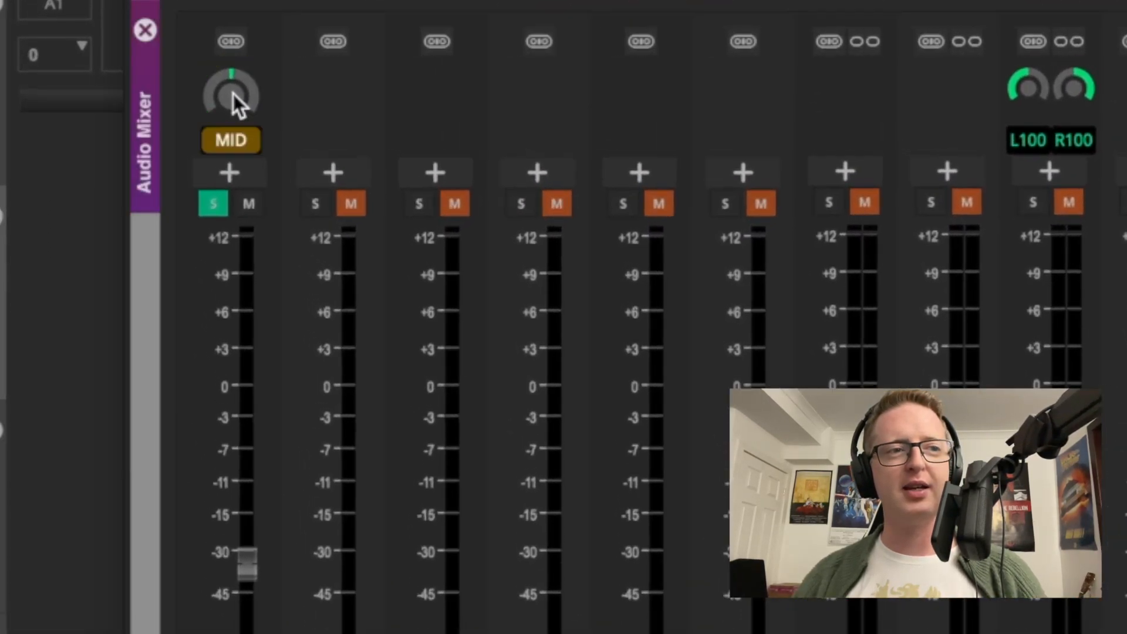
Examine the A1/DX track options for setting or removing levels and pans between In and Out
{"action": "right_click", "coordinate": [106, 69]}
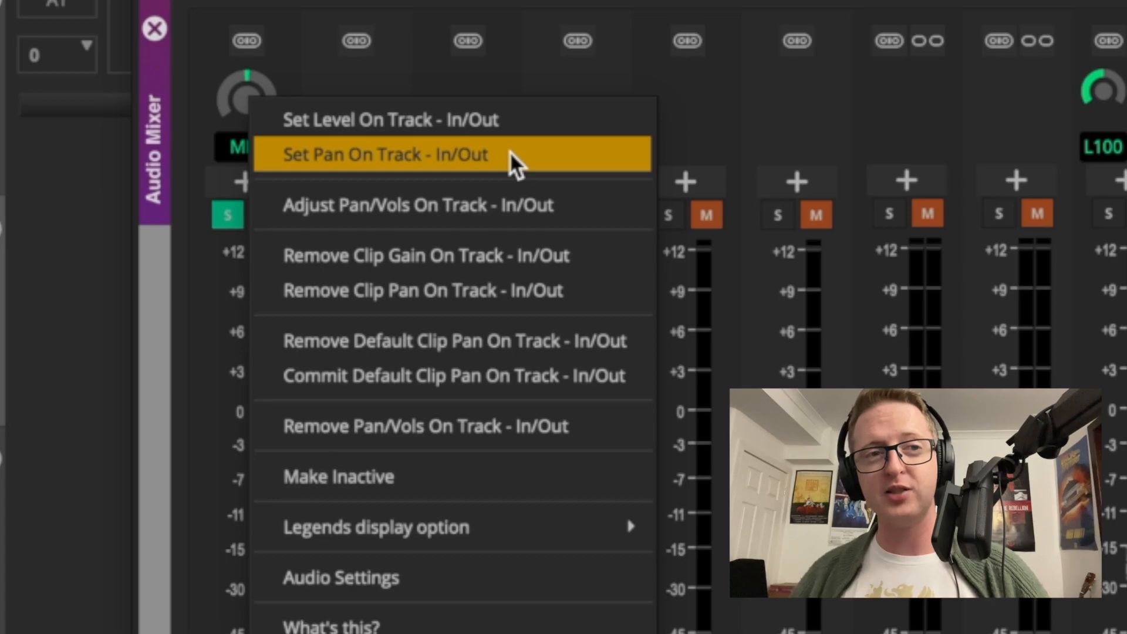
{"action": "left_click", "coordinate": [1125, 170]}
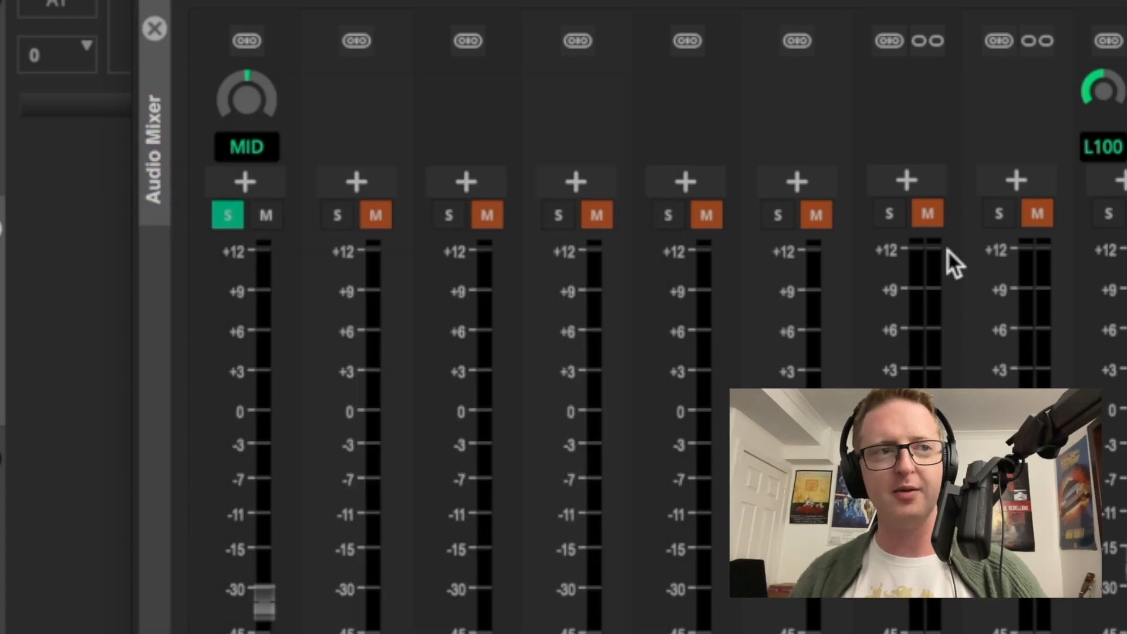
{"action": "right_click", "coordinate": [246, 104]}
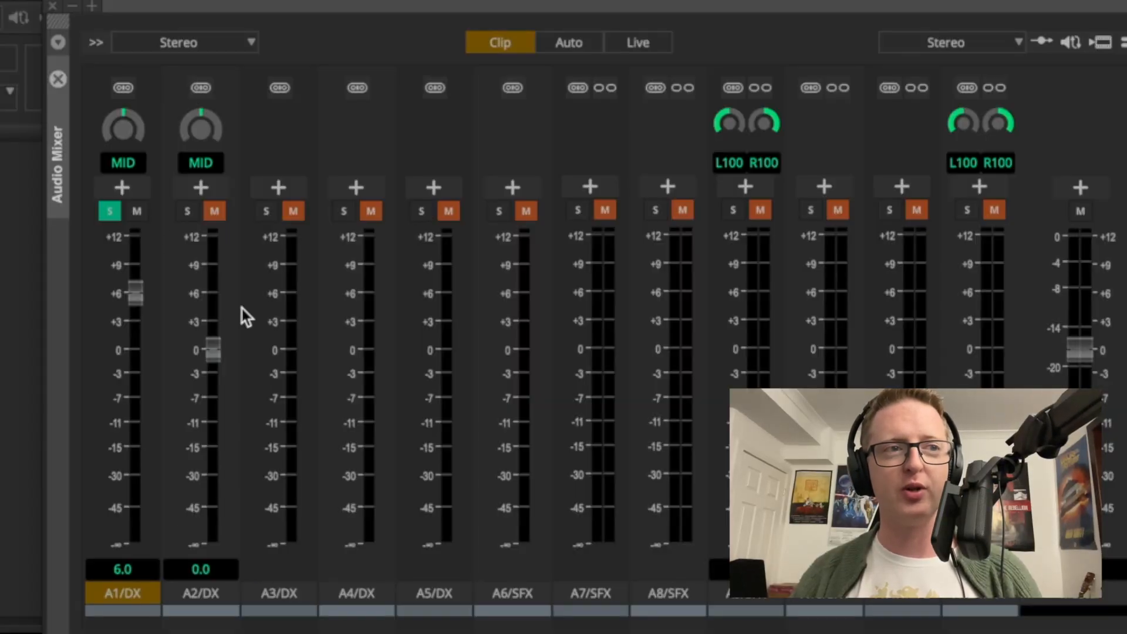
Gang the A1/DX and A2/DX tracks and adjust their levels together, ending with A2/DX at 0.5 dB
{"action": "left_click", "coordinate": [201, 88]}
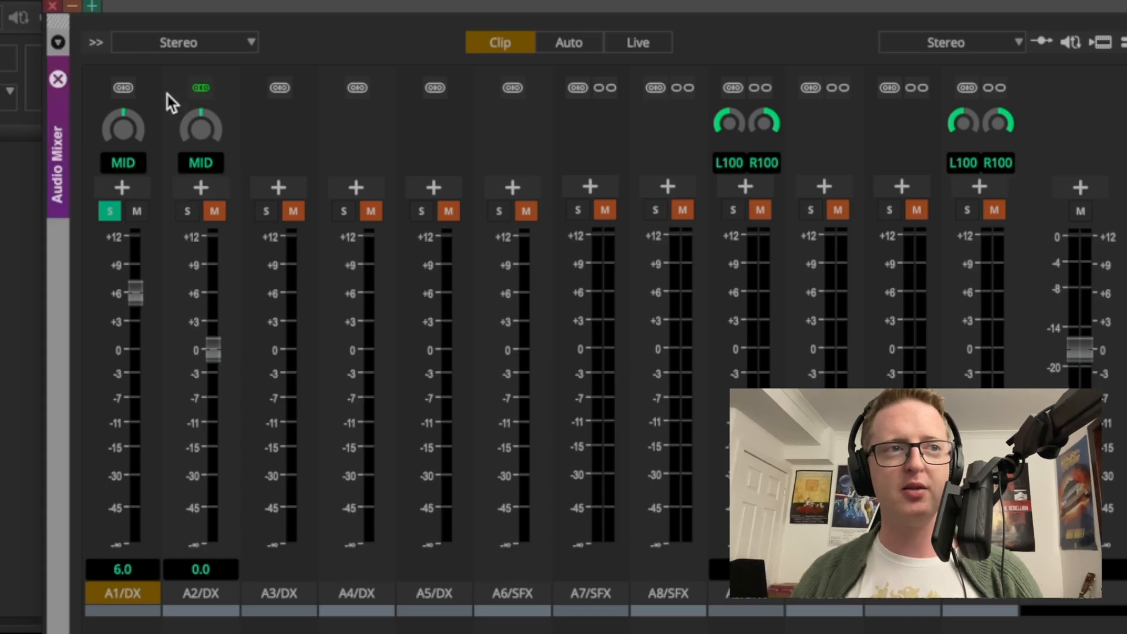
{"action": "left_click", "coordinate": [124, 88]}
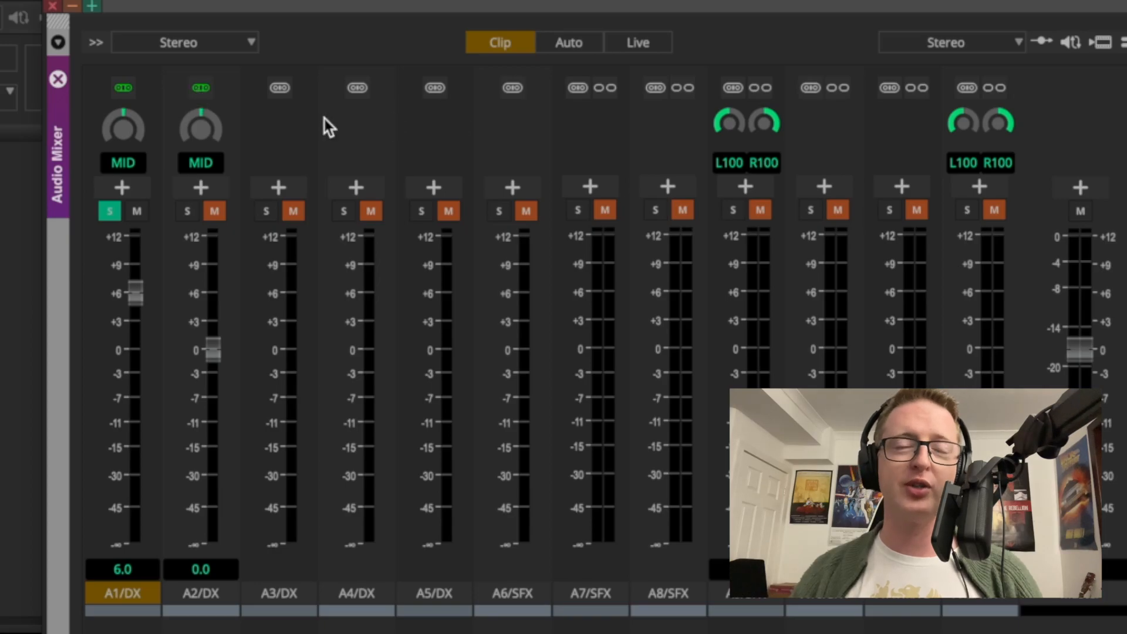
{"action": "left_click_drag", "start_coordinate": [211, 397], "coordinate": [209, 337]}
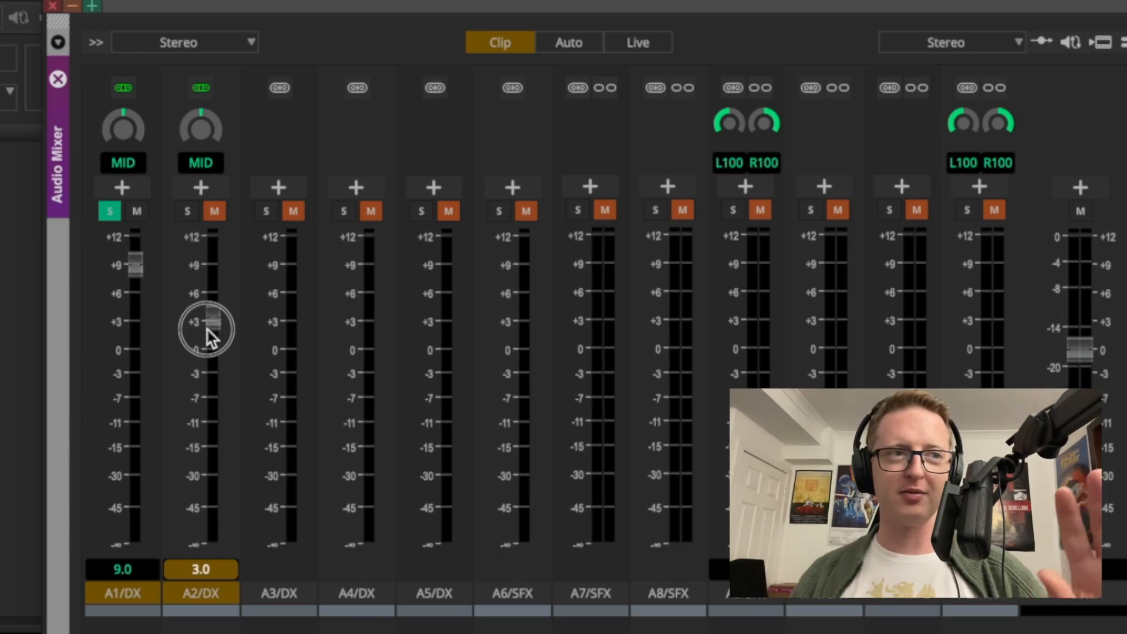
{"action": "left_click_drag", "start_coordinate": [207, 338], "coordinate": [226, 359]}
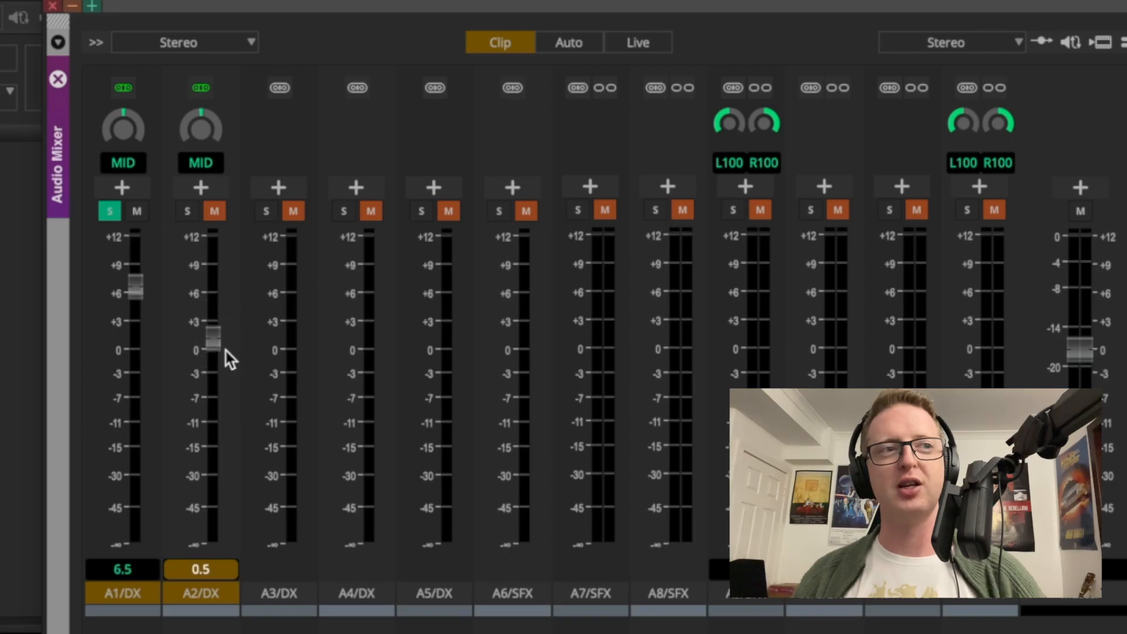
View the global level and pan options for the A2/DX track
{"action": "right_click", "coordinate": [188, 132]}
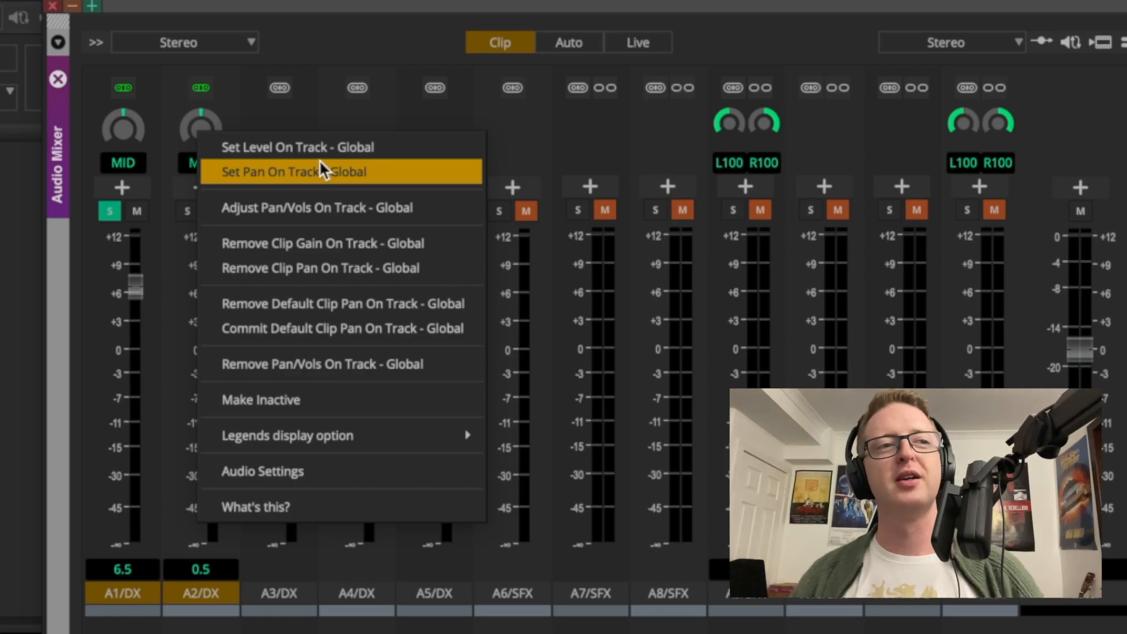
{"action": "left_click", "coordinate": [313, 44]}
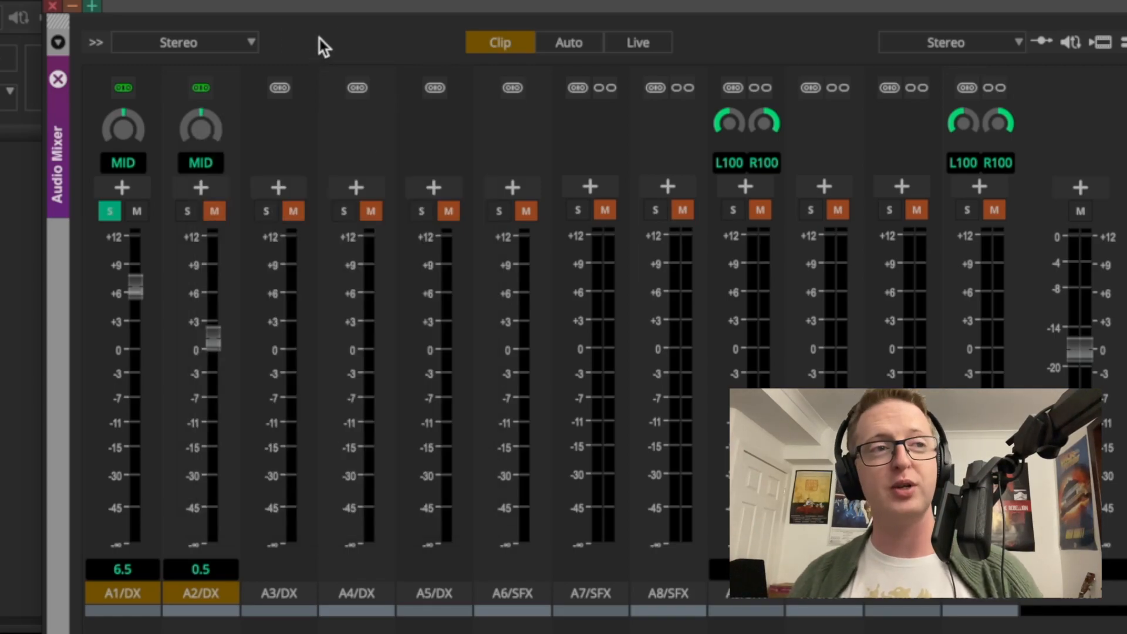
Undo the ganged level change on A1/DX and A2/DX and enlarge the Audio Mixer window
{"action": "key", "text": "super+z"}
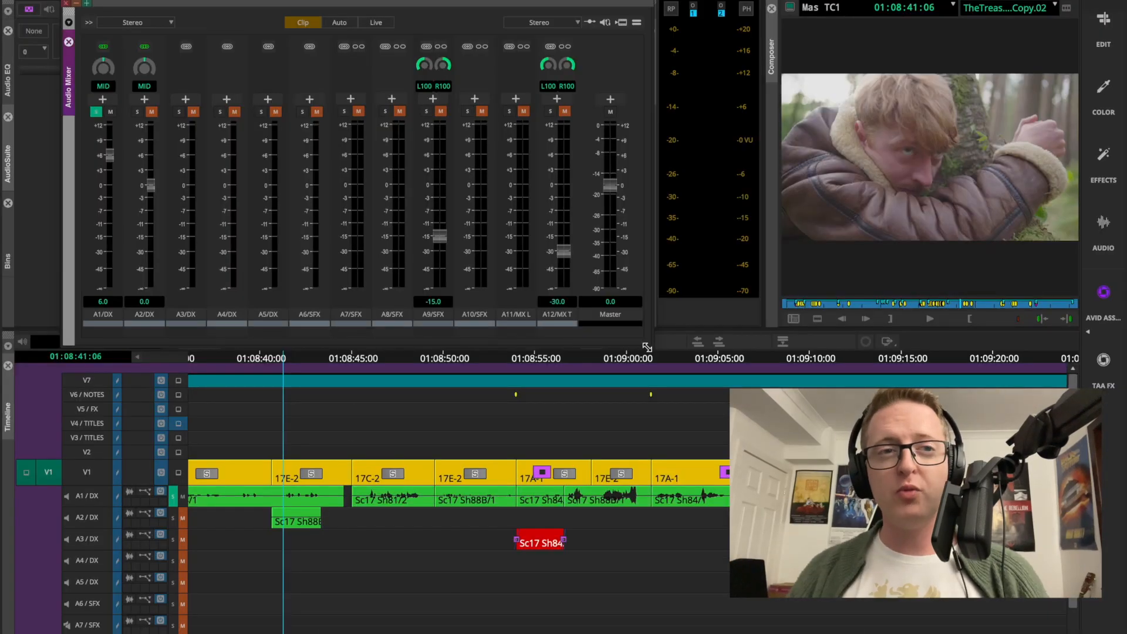
{"action": "left_click_drag", "start_coordinate": [646, 347], "coordinate": [1036, 618]}
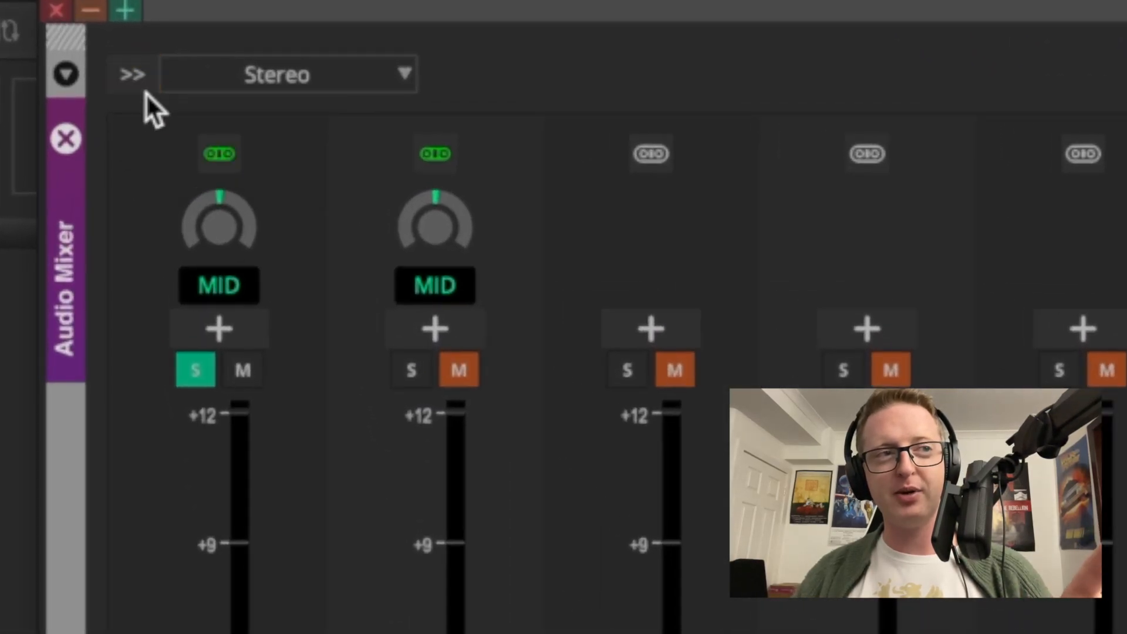
Reveal the mixer's track and group lists, enable tracks A1/DX to A5/DX in the timeline, and view the group creation options
{"action": "left_click", "coordinate": [143, 82]}
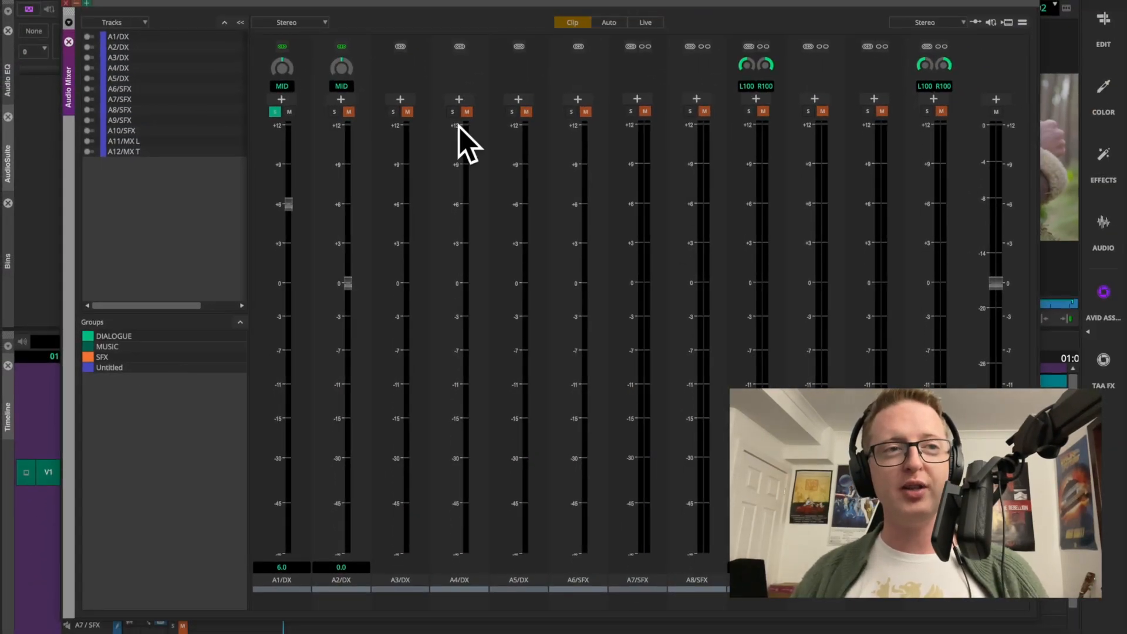
{"action": "left_click_drag", "start_coordinate": [330, 5], "coordinate": [533, 0]}
{"action": "left_click_drag", "start_coordinate": [96, 505], "coordinate": [98, 582]}
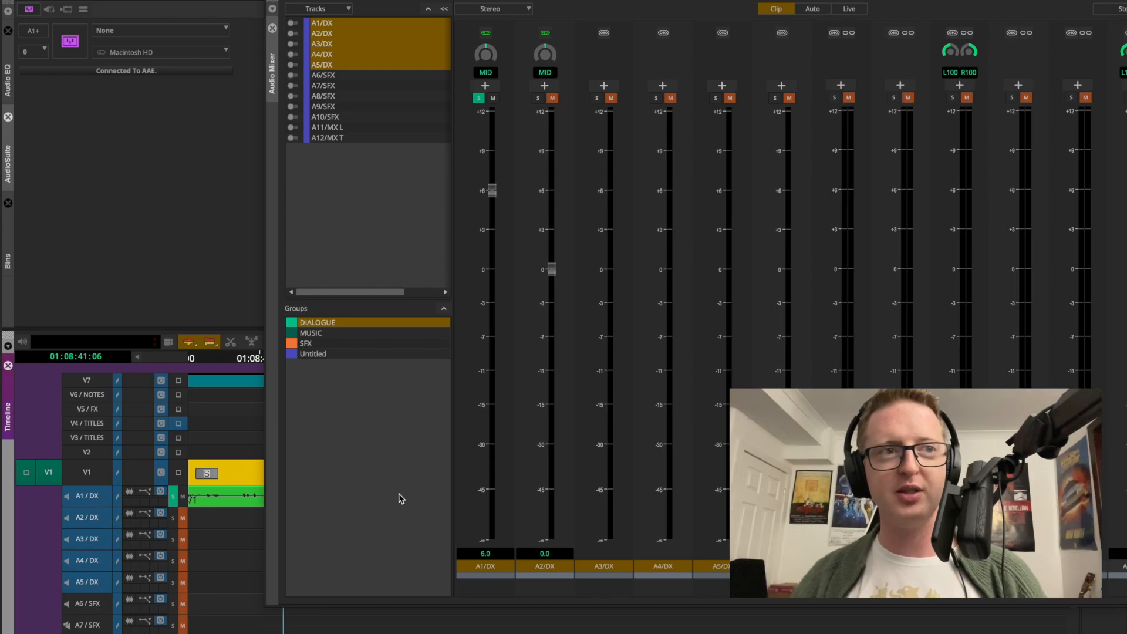
{"action": "right_click", "coordinate": [364, 412]}
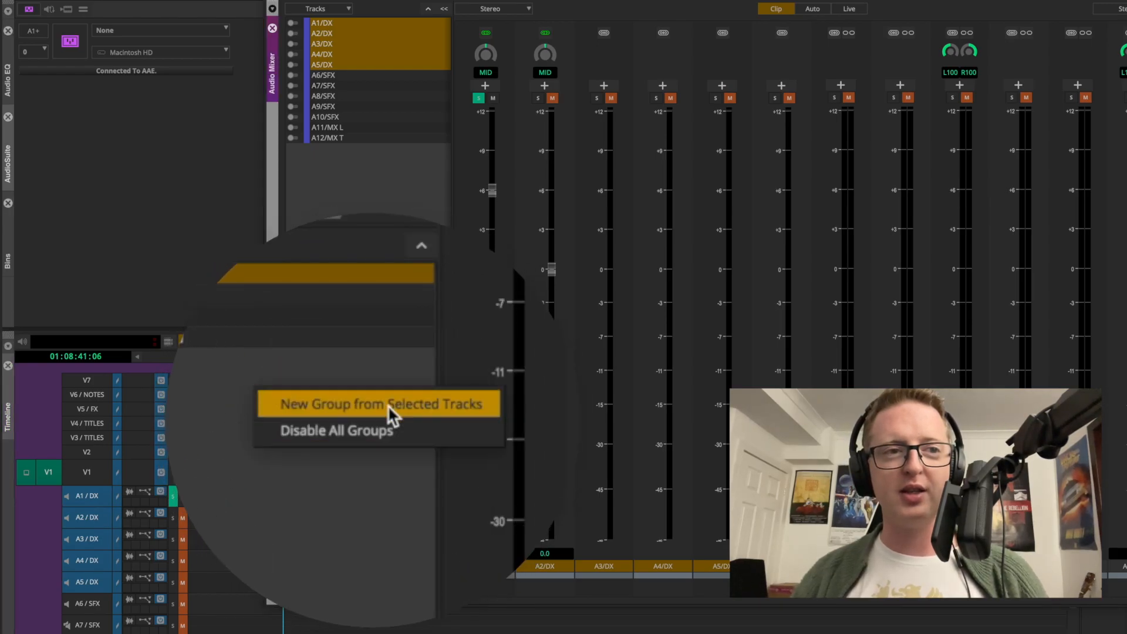
{"action": "left_click", "coordinate": [430, 402]}
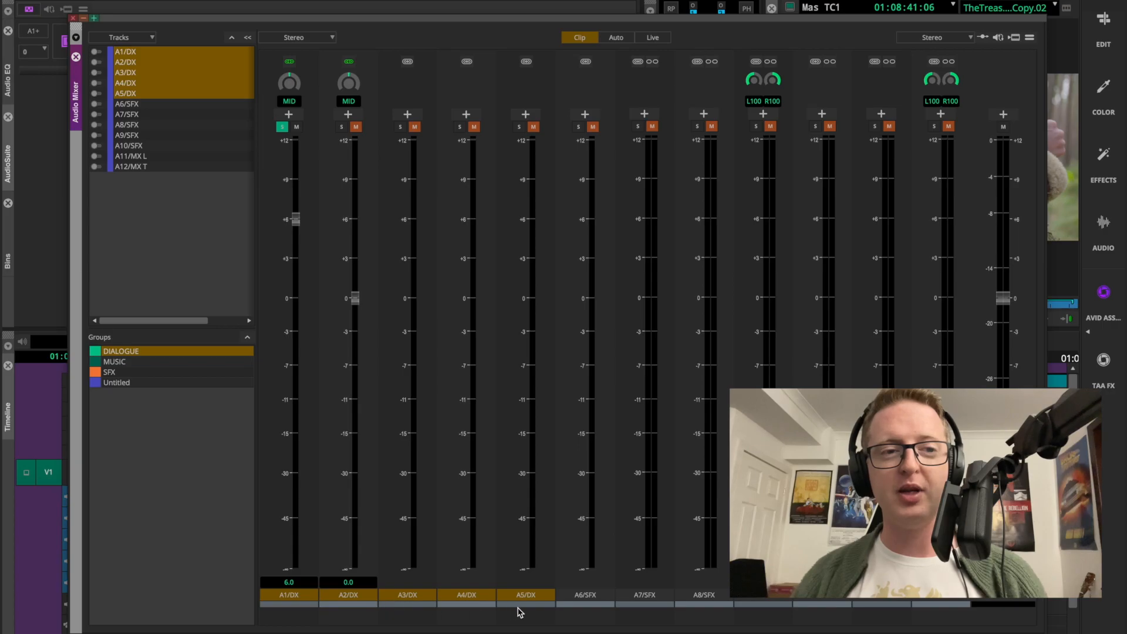
Toggle the DIALOGUE, MUSIC and SFX groups to examine which mixer tracks each group selects
{"action": "left_click", "coordinate": [152, 354]}
{"action": "left_click", "coordinate": [151, 355]}
{"action": "left_click", "coordinate": [145, 357]}
{"action": "left_click", "coordinate": [142, 359]}
{"action": "left_click", "coordinate": [140, 362]}
{"action": "left_click", "coordinate": [141, 363]}
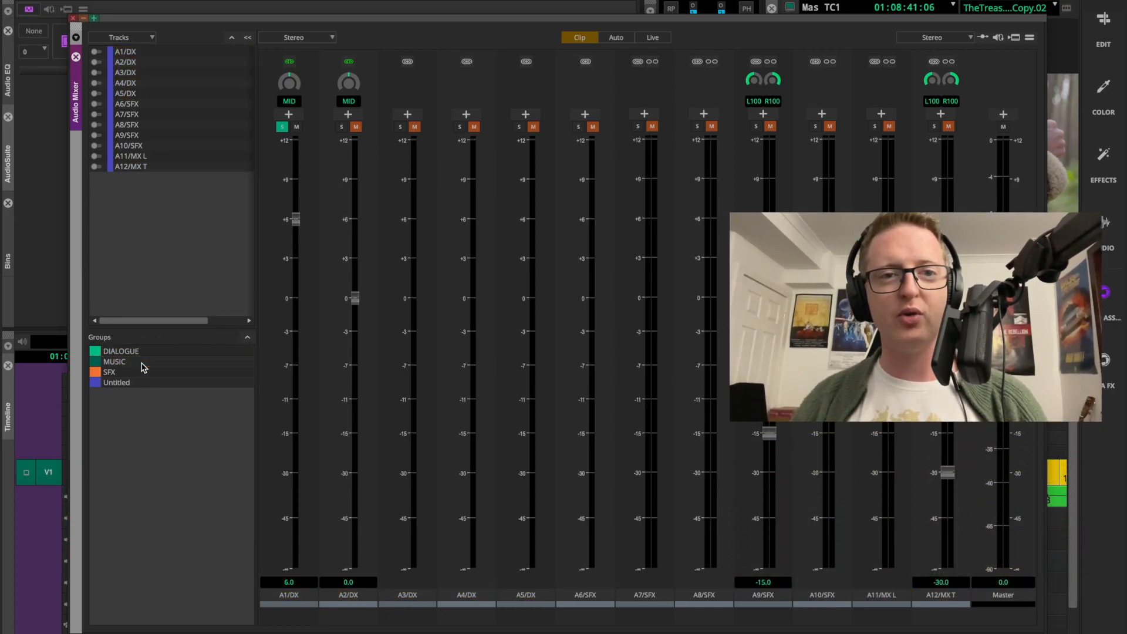
{"action": "left_click", "coordinate": [141, 363]}
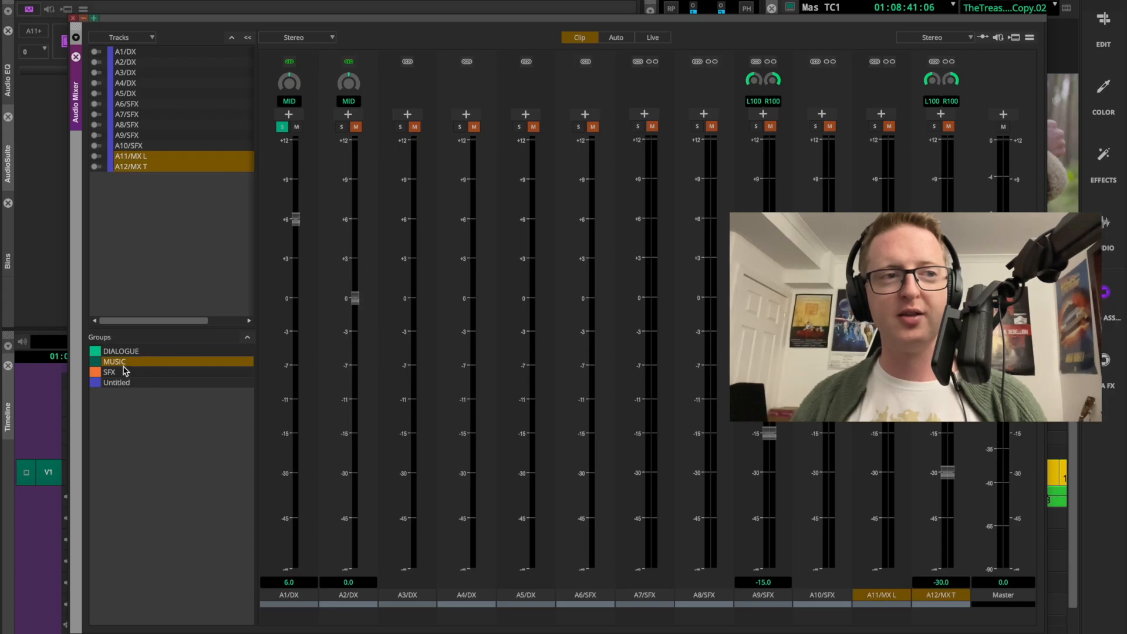
{"action": "left_click", "coordinate": [123, 366]}
{"action": "left_click", "coordinate": [123, 372]}
{"action": "left_click", "coordinate": [123, 376]}
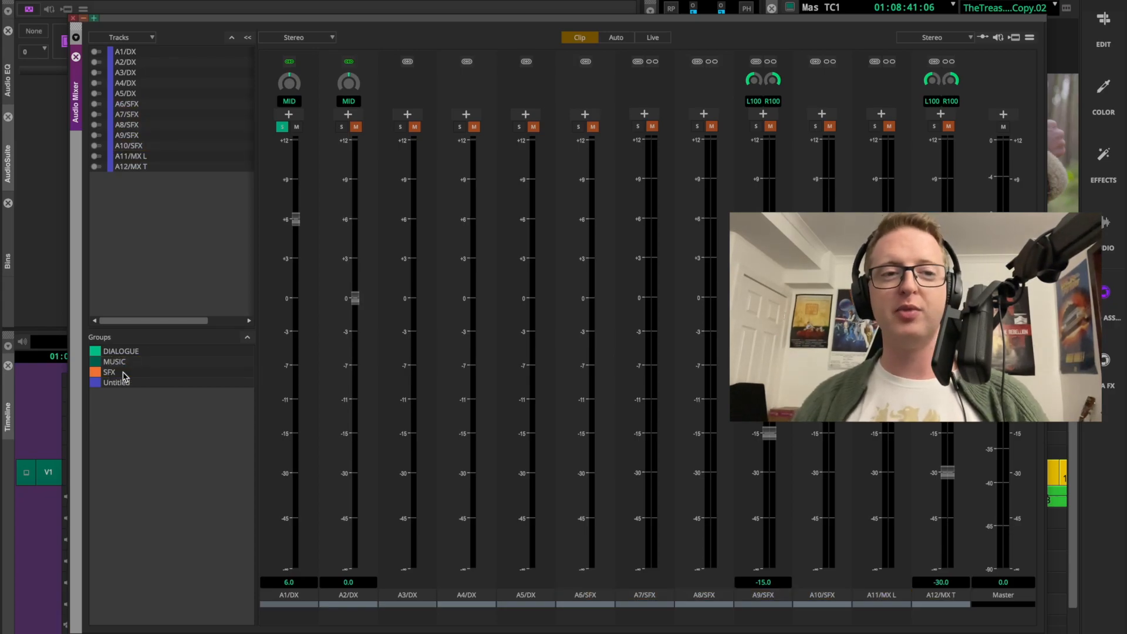
{"action": "left_click", "coordinate": [116, 377]}
{"action": "left_click", "coordinate": [117, 376]}
Enable tracks A1/DX to A7/SFX in the timeline and try the DIALOGUE group's colour swatch
{"action": "left_click_drag", "start_coordinate": [263, 16], "coordinate": [431, 2]}
{"action": "left_click_drag", "start_coordinate": [91, 494], "coordinate": [91, 605]}
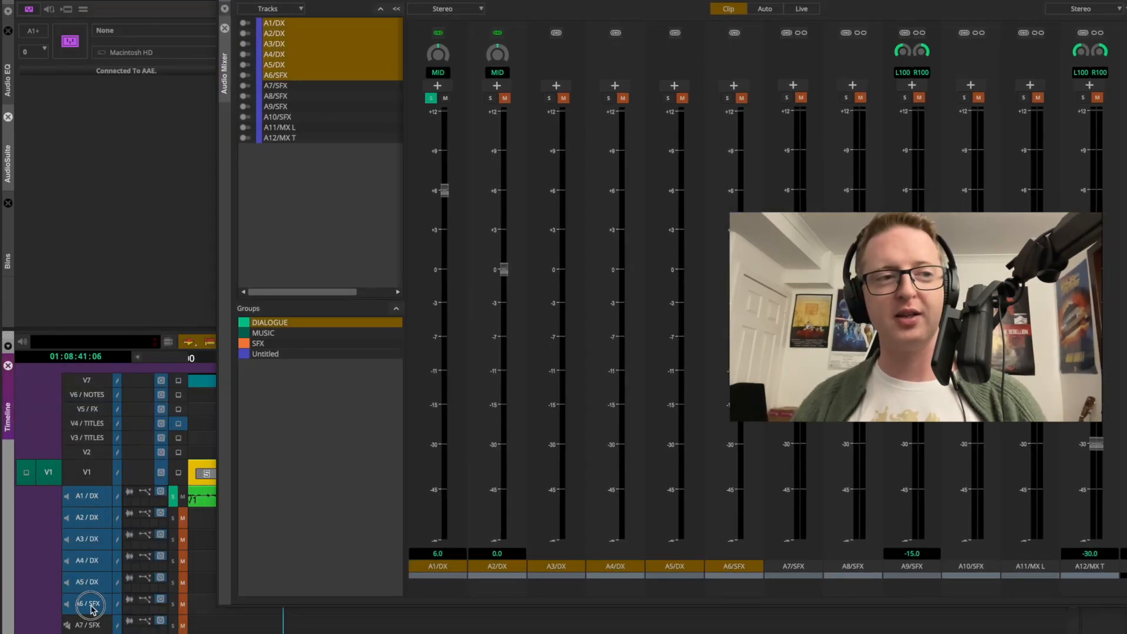
{"action": "left_click", "coordinate": [98, 504]}
{"action": "scroll", "coordinate": [102, 589], "scroll_direction": "down", "scroll_amount": 3}
{"action": "left_click", "coordinate": [98, 609]}
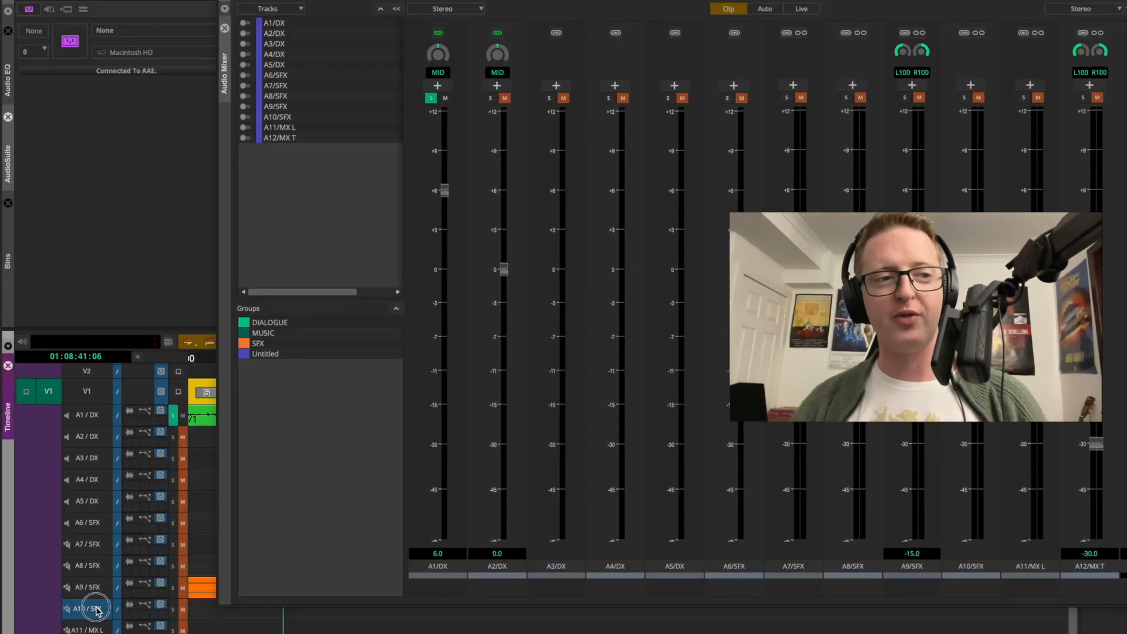
{"action": "left_click", "coordinate": [101, 618]}
{"action": "left_click_drag", "start_coordinate": [100, 552], "coordinate": [89, 437]}
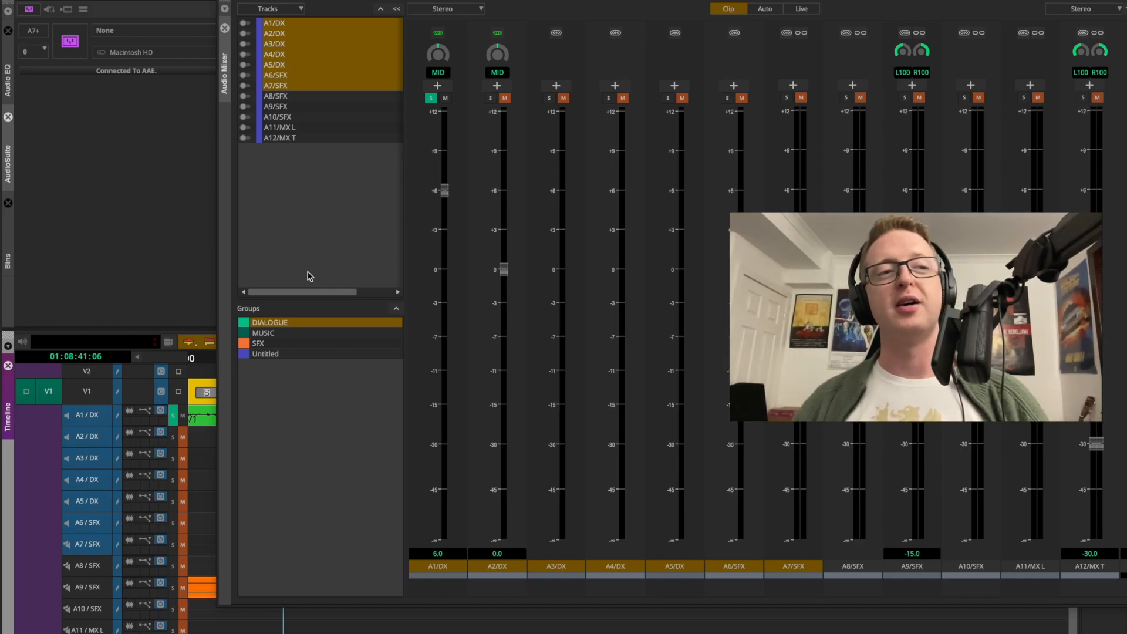
{"action": "left_click", "coordinate": [245, 325]}
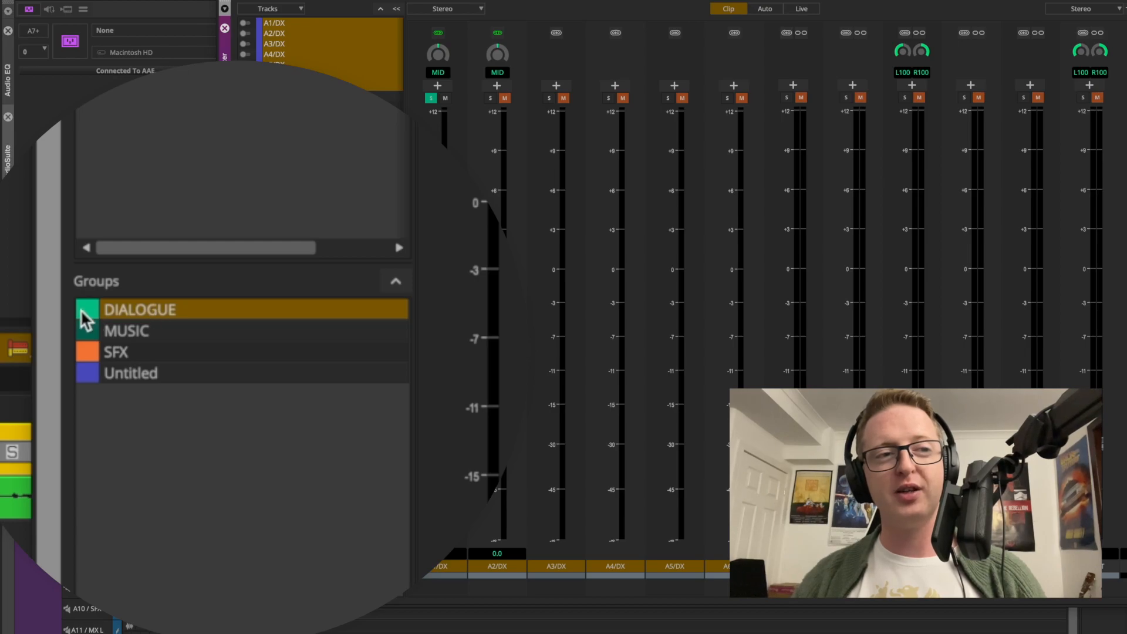
{"action": "left_click", "coordinate": [88, 310]}
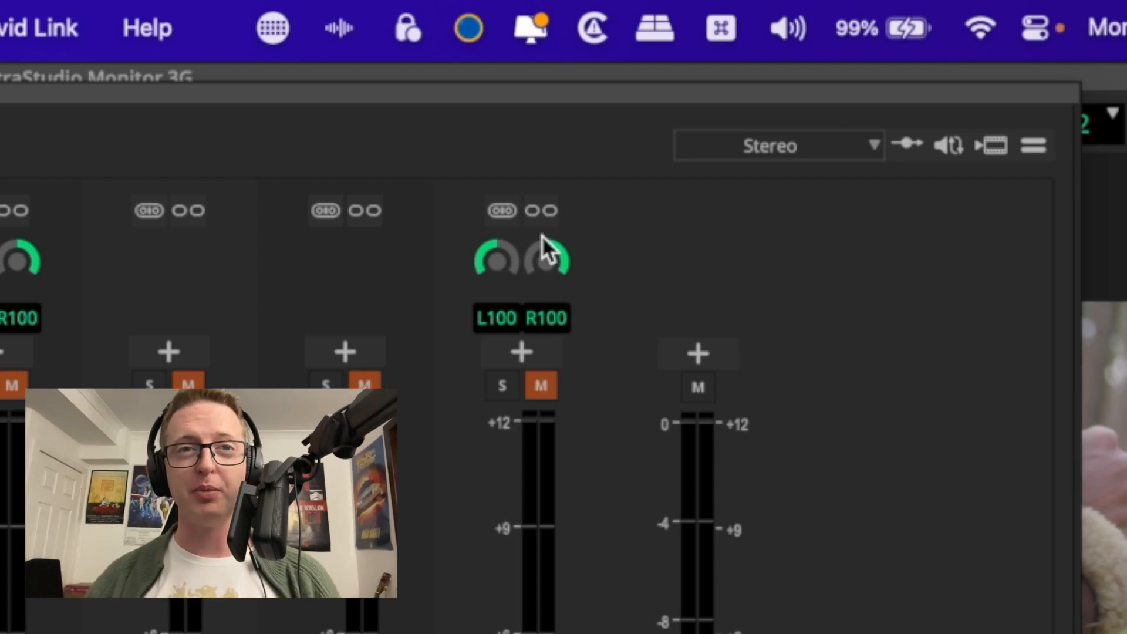
Examine the mixer's global level and pan options and its Stereo, 5.1 and 7.1 mix formats
{"action": "left_click", "coordinate": [1033, 145]}
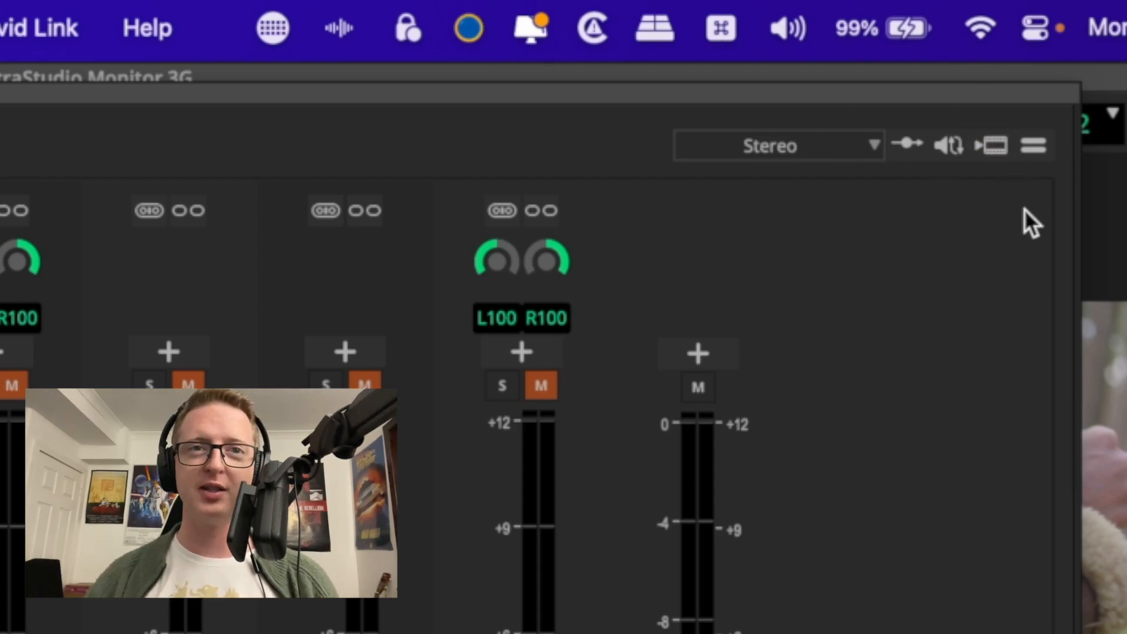
{"action": "left_click", "coordinate": [1033, 147]}
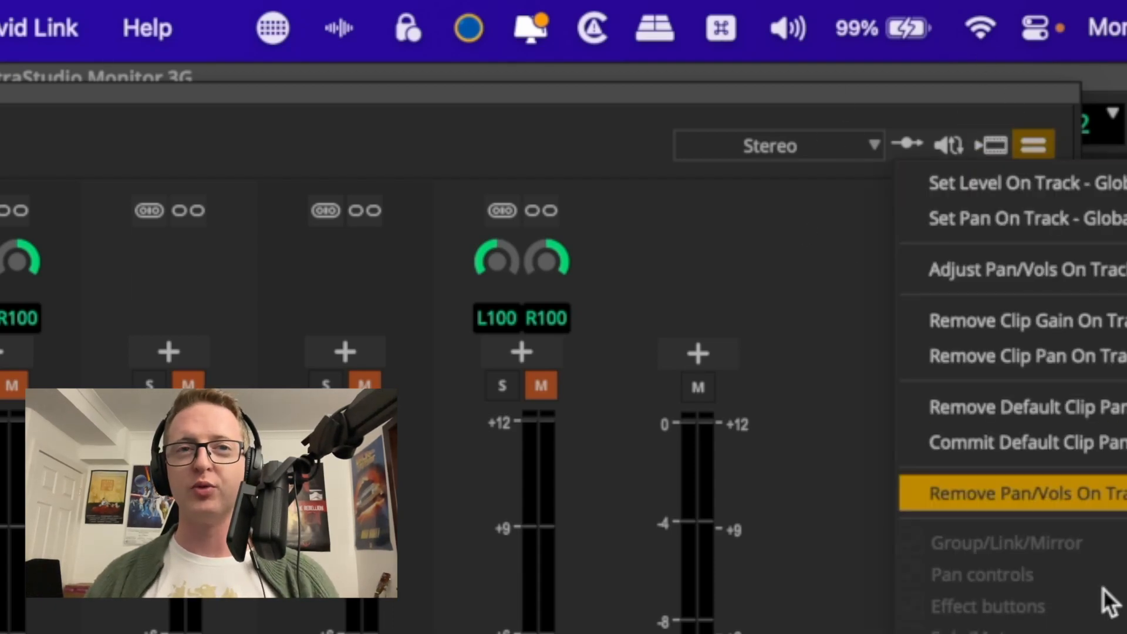
{"action": "left_click", "coordinate": [741, 224]}
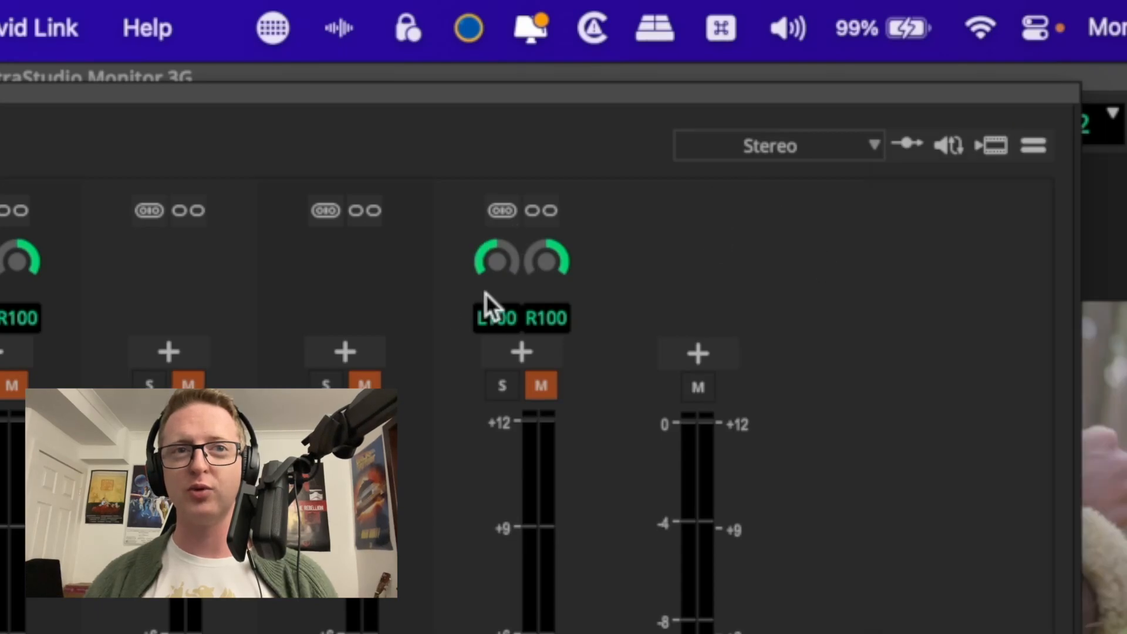
{"action": "right_click", "coordinate": [520, 278]}
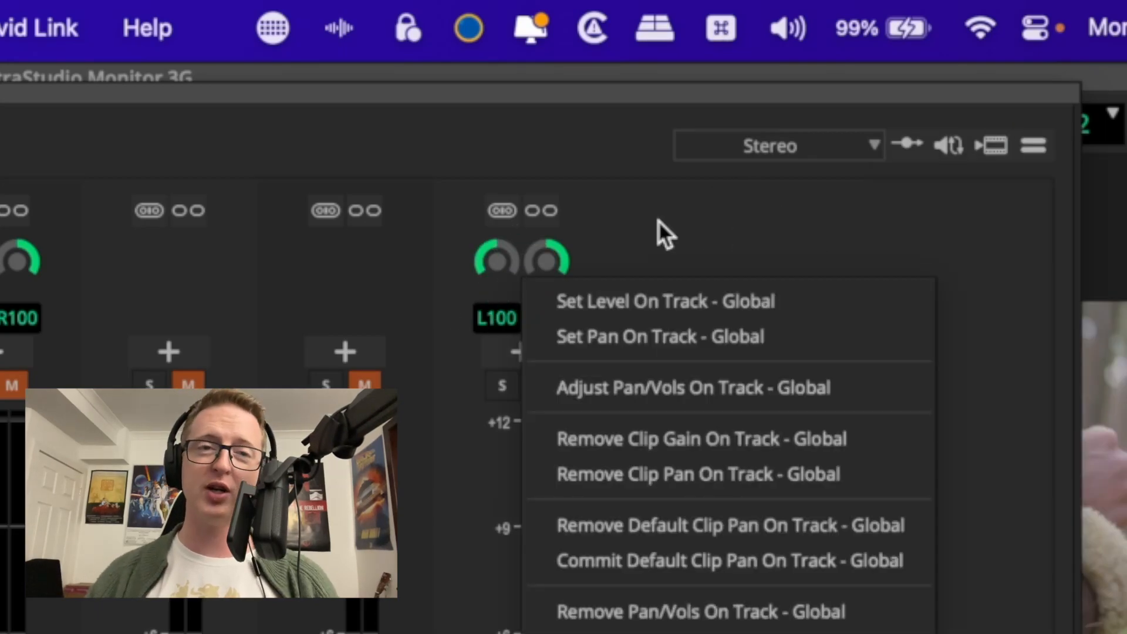
{"action": "left_click", "coordinate": [838, 214]}
{"action": "left_click", "coordinate": [992, 193]}
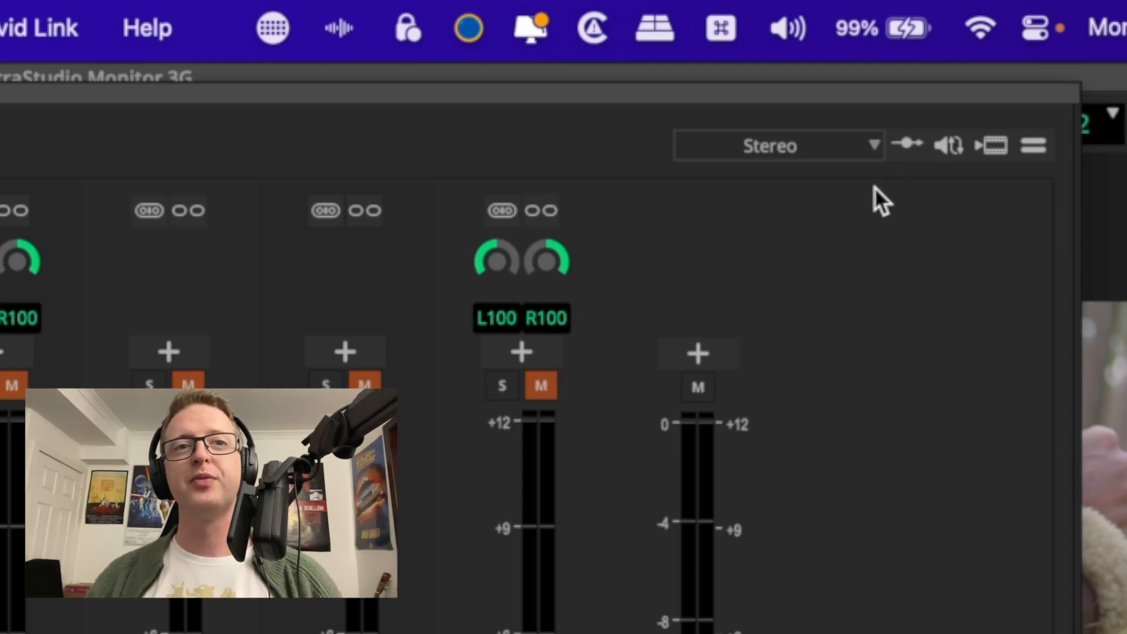
{"action": "left_click", "coordinate": [857, 152]}
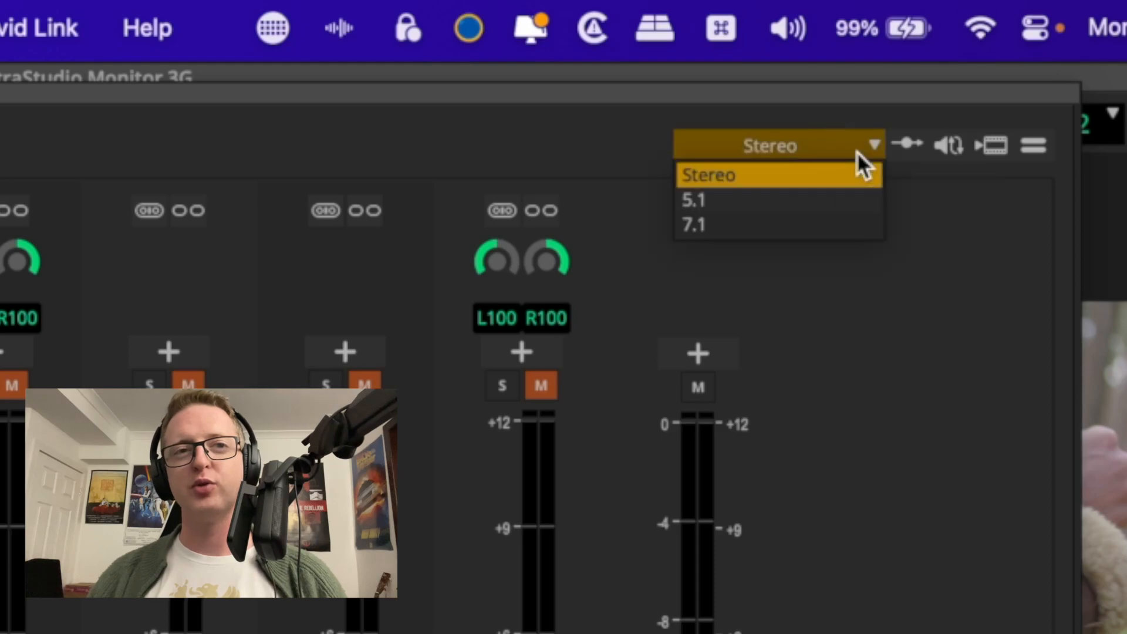
{"action": "left_click", "coordinate": [798, 194]}
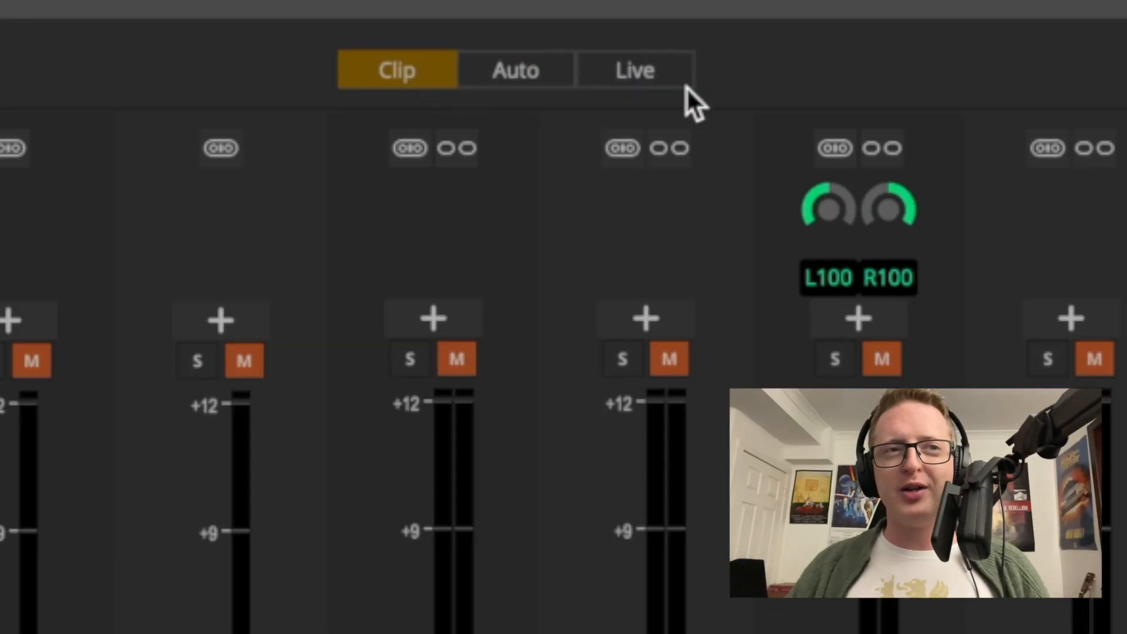
Switch the Audio Mixer between Live, Auto and Clip modes, finishing in Live mode
{"action": "left_click", "coordinate": [678, 80]}
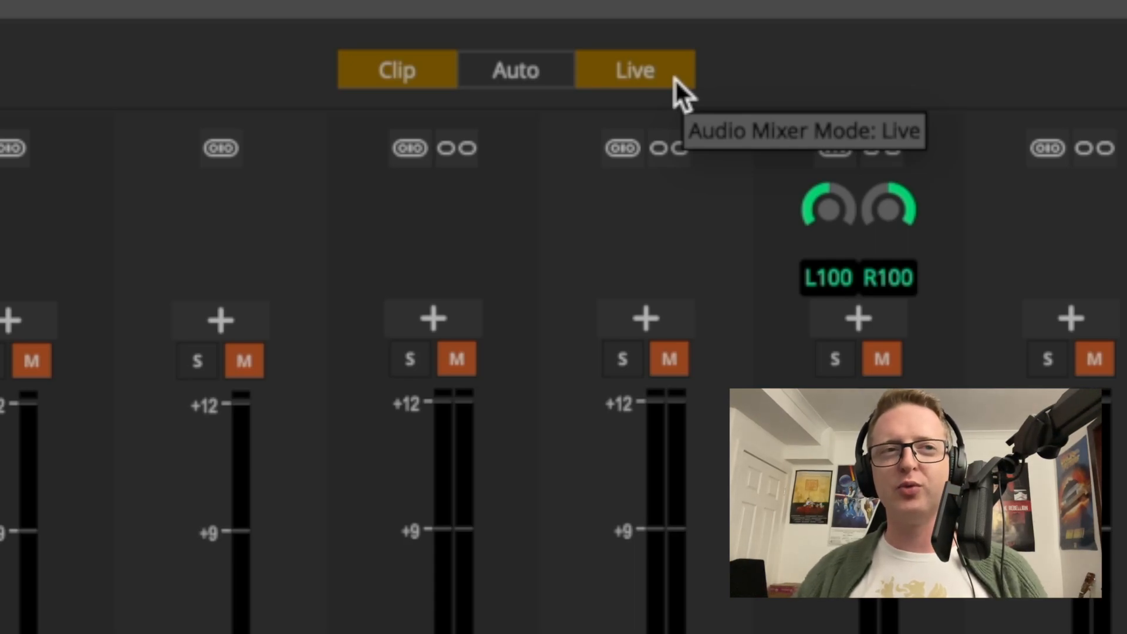
{"action": "left_click", "coordinate": [675, 80]}
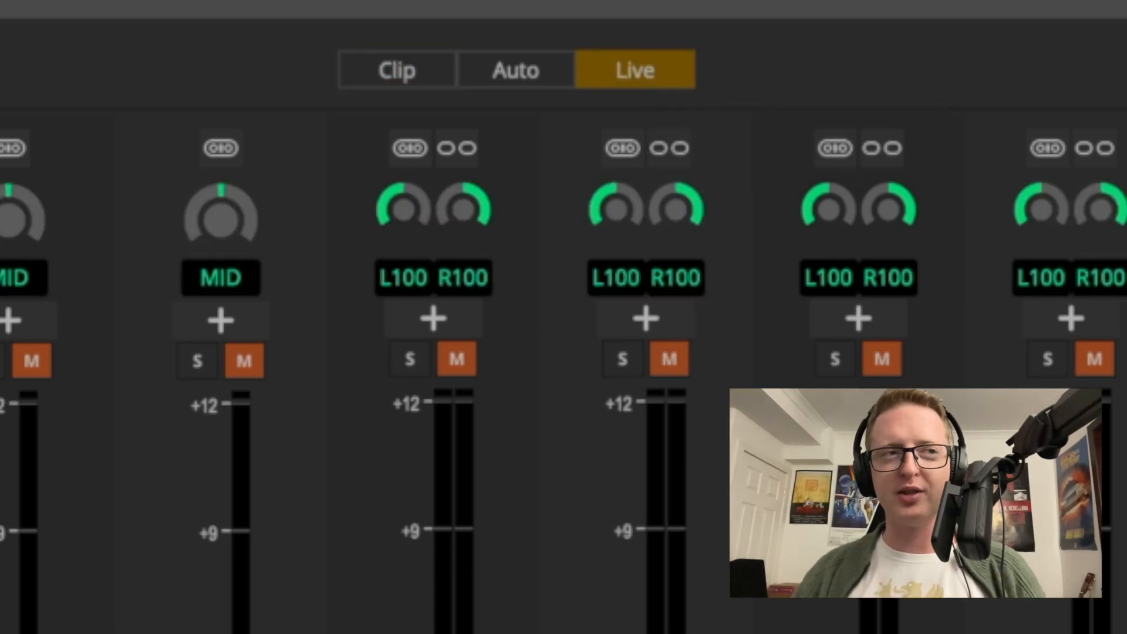
{"action": "left_click", "coordinate": [517, 72]}
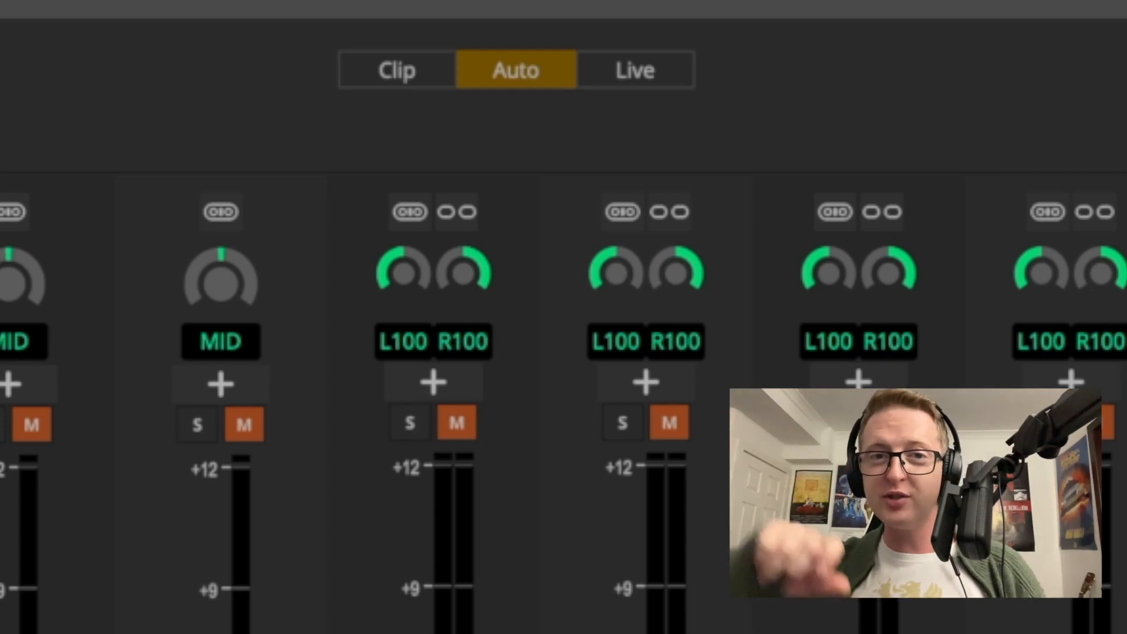
{"action": "left_click", "coordinate": [428, 70]}
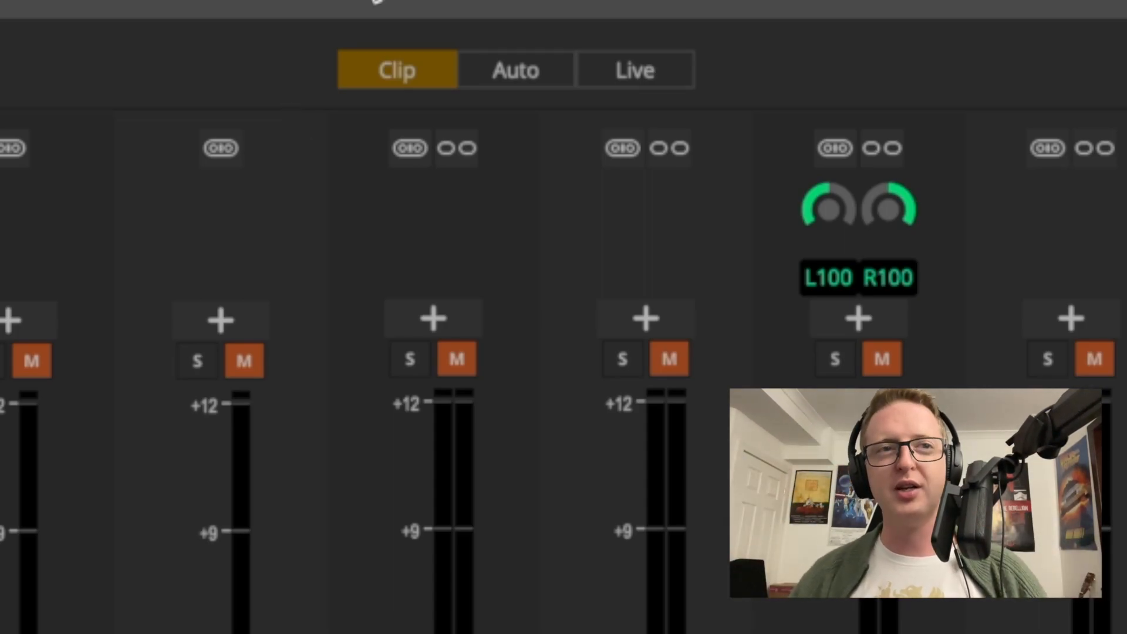
{"action": "left_click", "coordinate": [512, 78]}
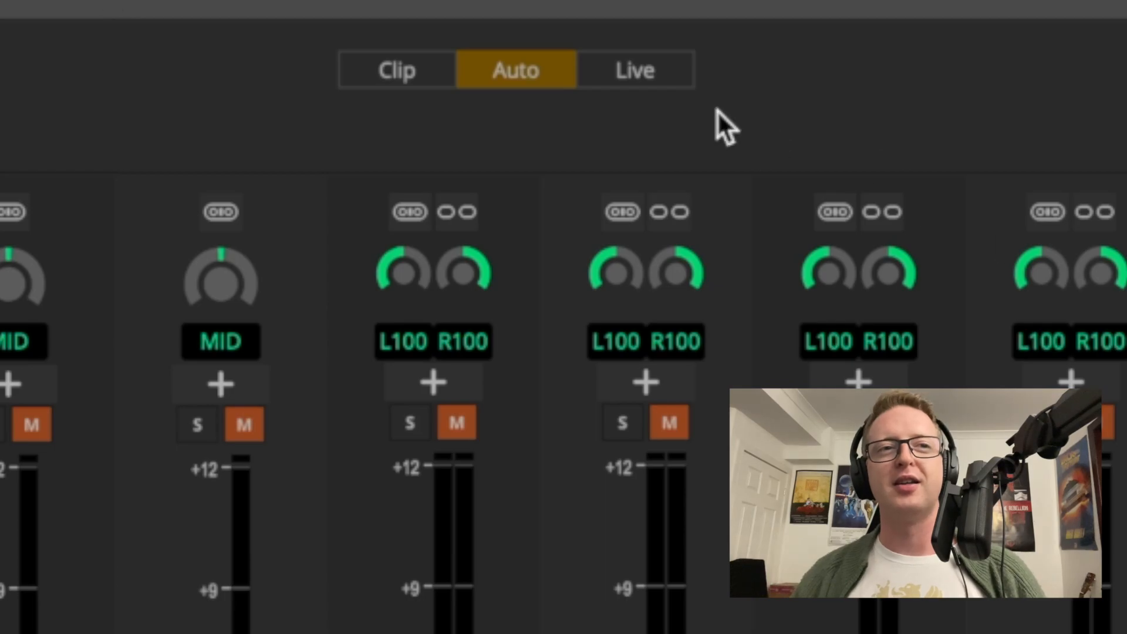
{"action": "left_click", "coordinate": [646, 74]}
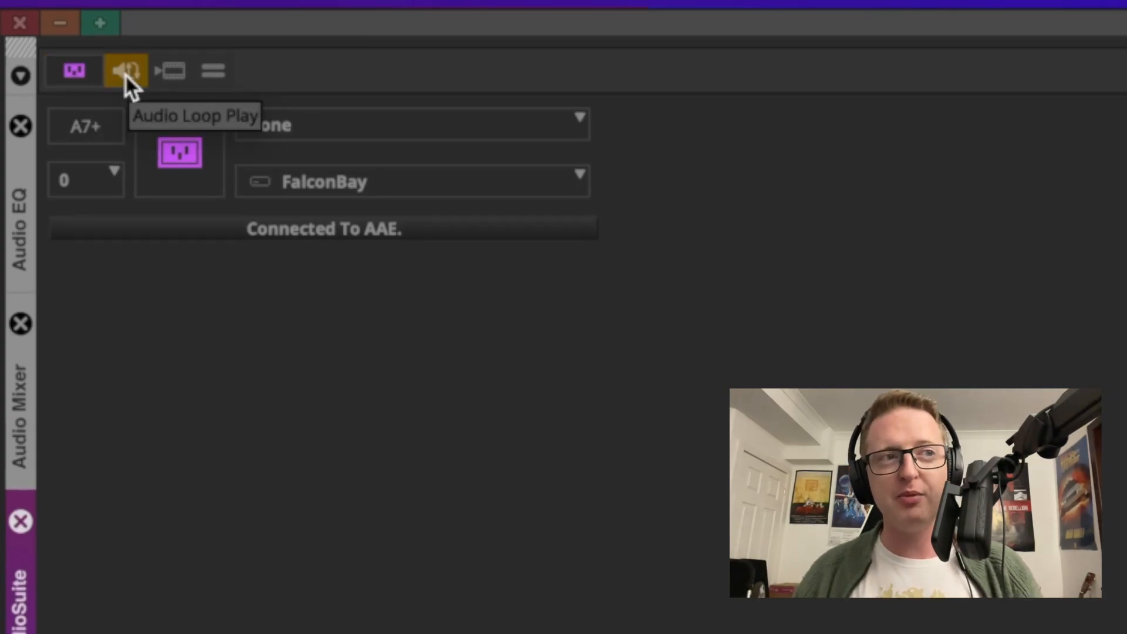
View AudioSuite's global plug-in options and set its target track to A1
{"action": "left_click", "coordinate": [216, 73]}
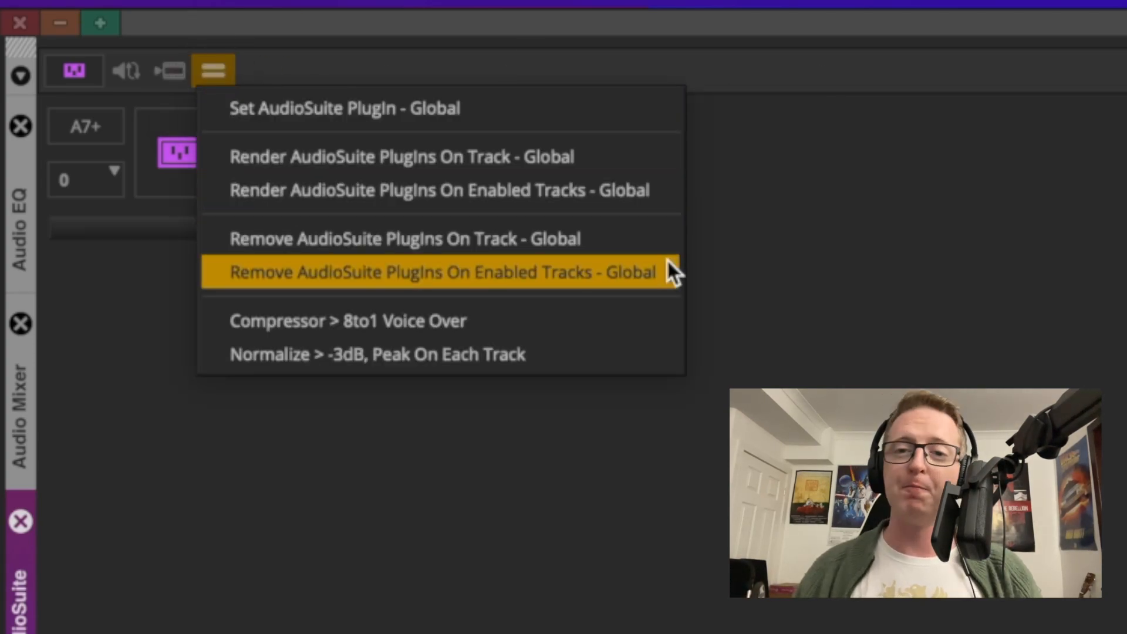
{"action": "left_click", "coordinate": [791, 270]}
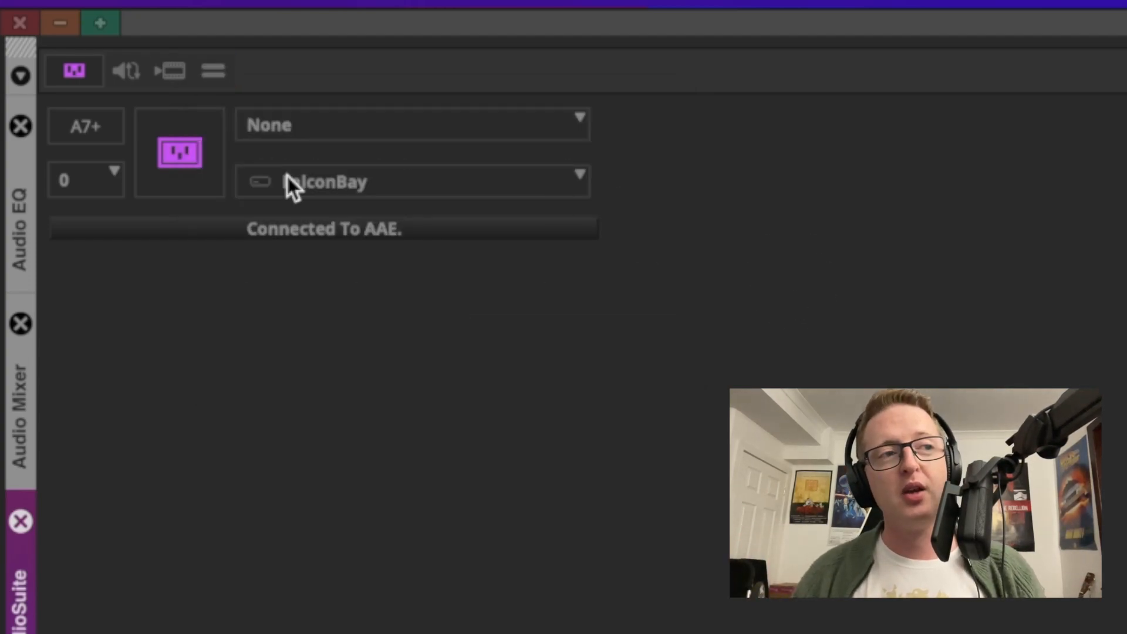
{"action": "left_click", "coordinate": [83, 137]}
{"action": "left_click", "coordinate": [111, 160]}
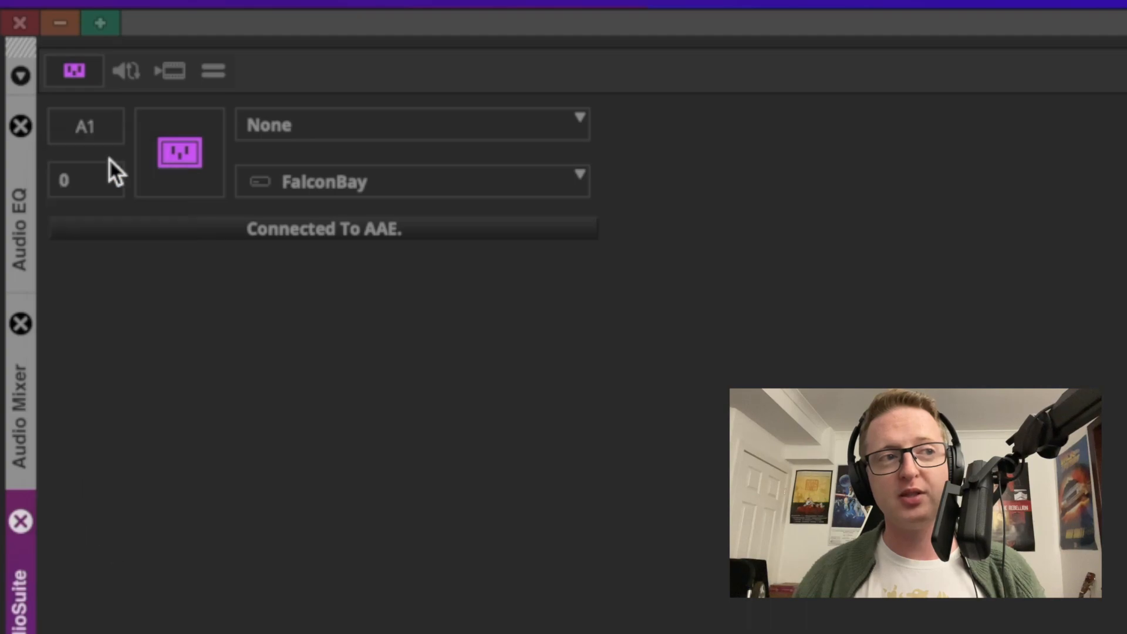
Examine AudioSuite's numeric setting for the target track and its media drive choices
{"action": "left_click", "coordinate": [83, 66]}
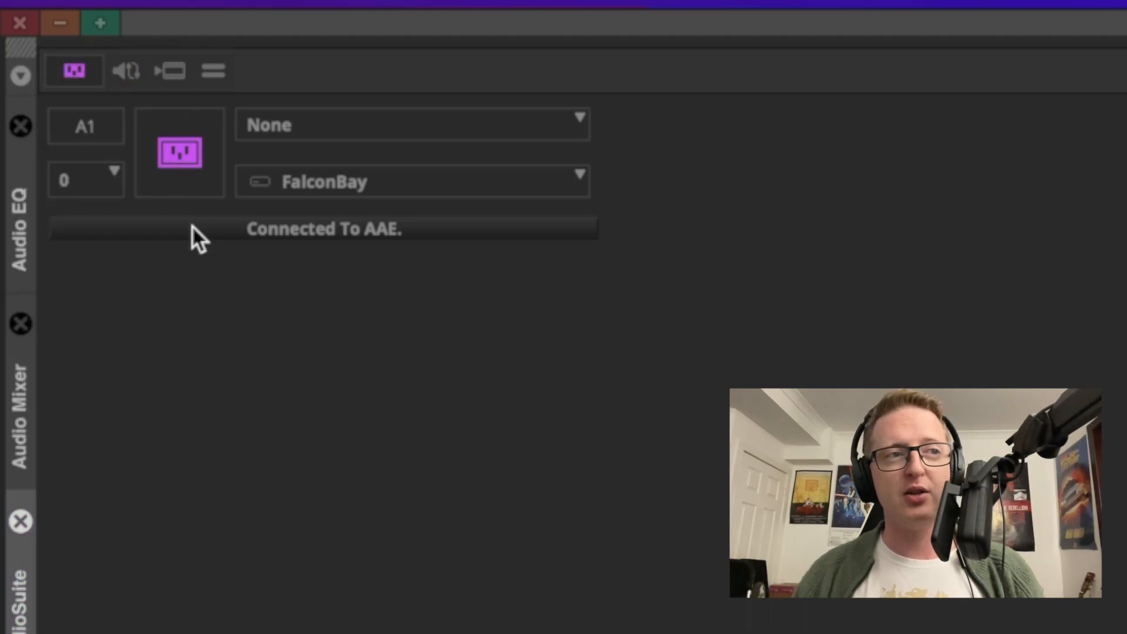
{"action": "left_click", "coordinate": [107, 183]}
{"action": "left_click", "coordinate": [107, 183]}
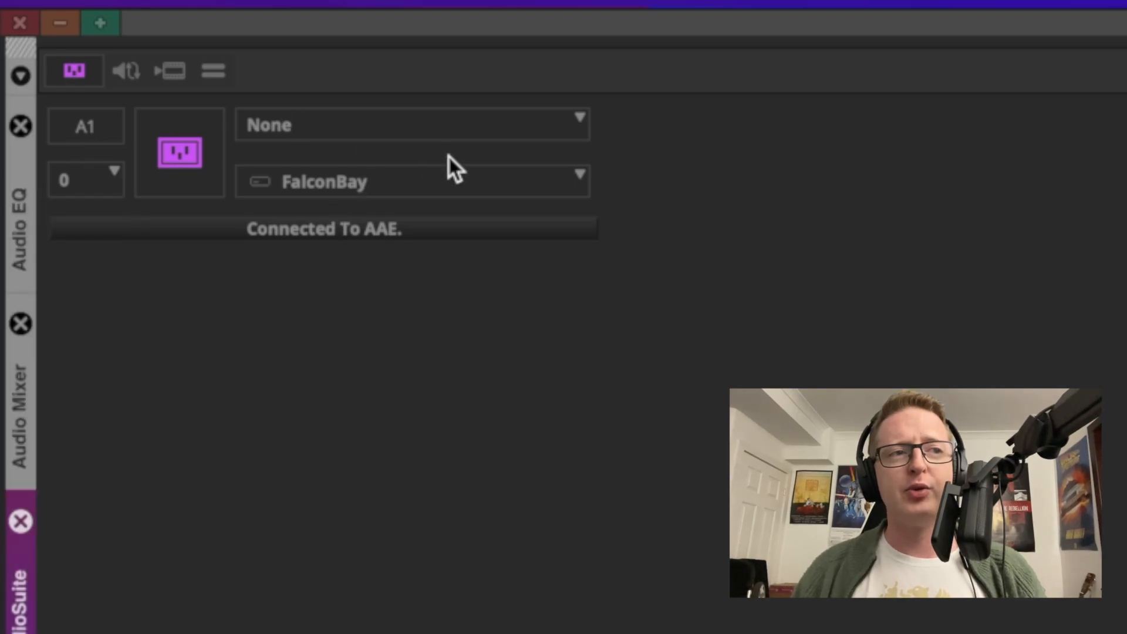
{"action": "left_click", "coordinate": [358, 183]}
{"action": "left_click", "coordinate": [401, 216]}
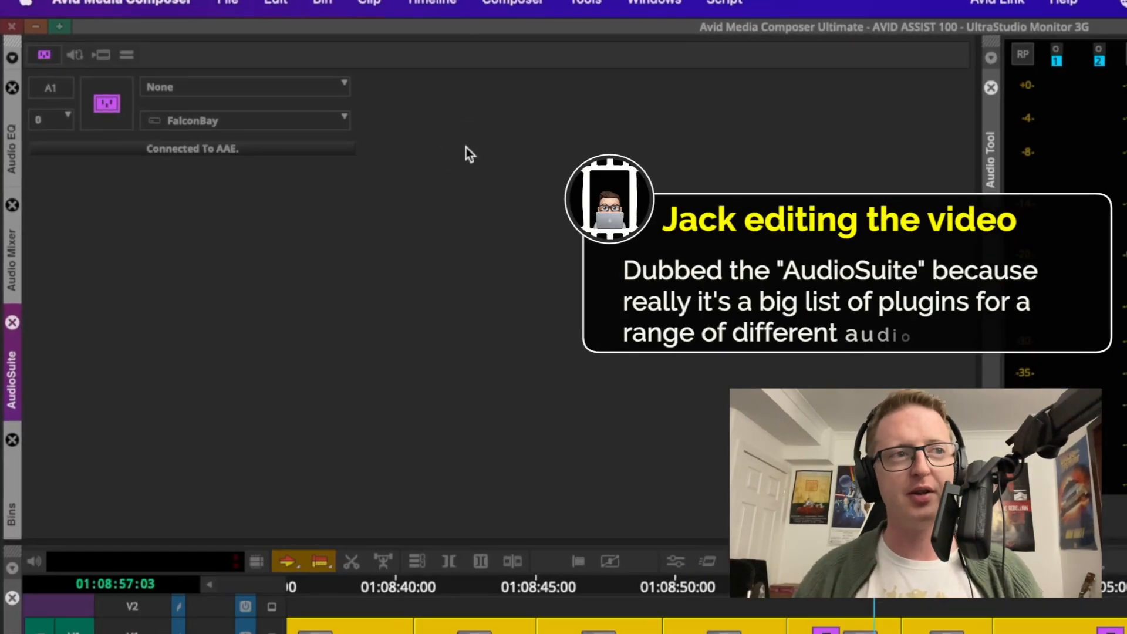
Open the EQ3 7-Band AudioSuite plug-in for track A1 and set the MF band's Q to 0.14
{"action": "left_click", "coordinate": [303, 86]}
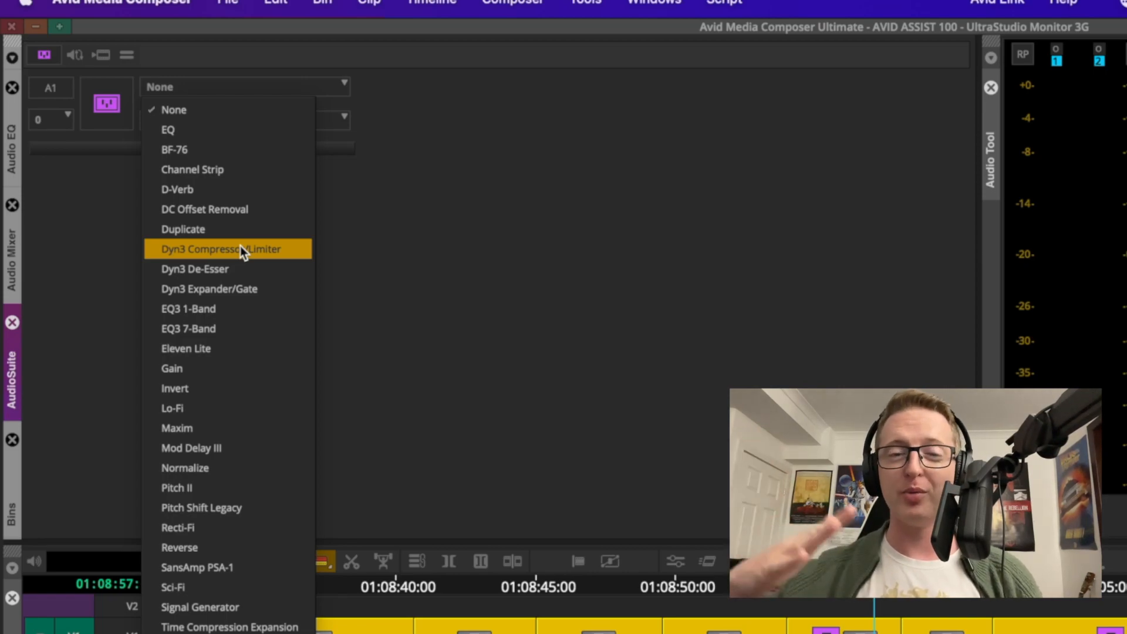
{"action": "left_click", "coordinate": [237, 330]}
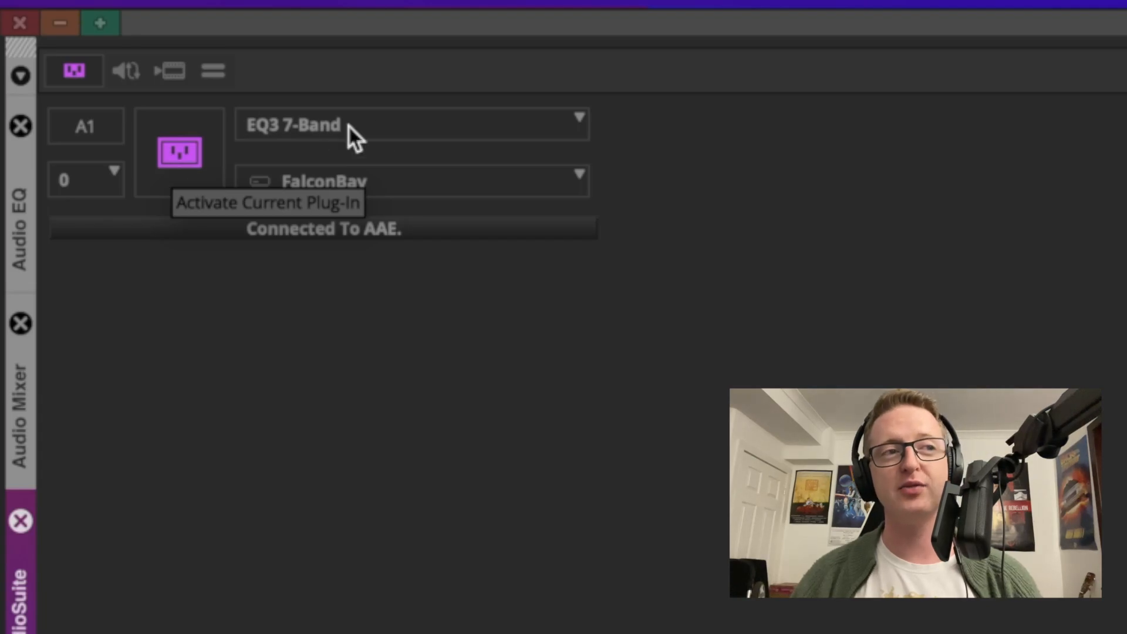
{"action": "left_click", "coordinate": [205, 155]}
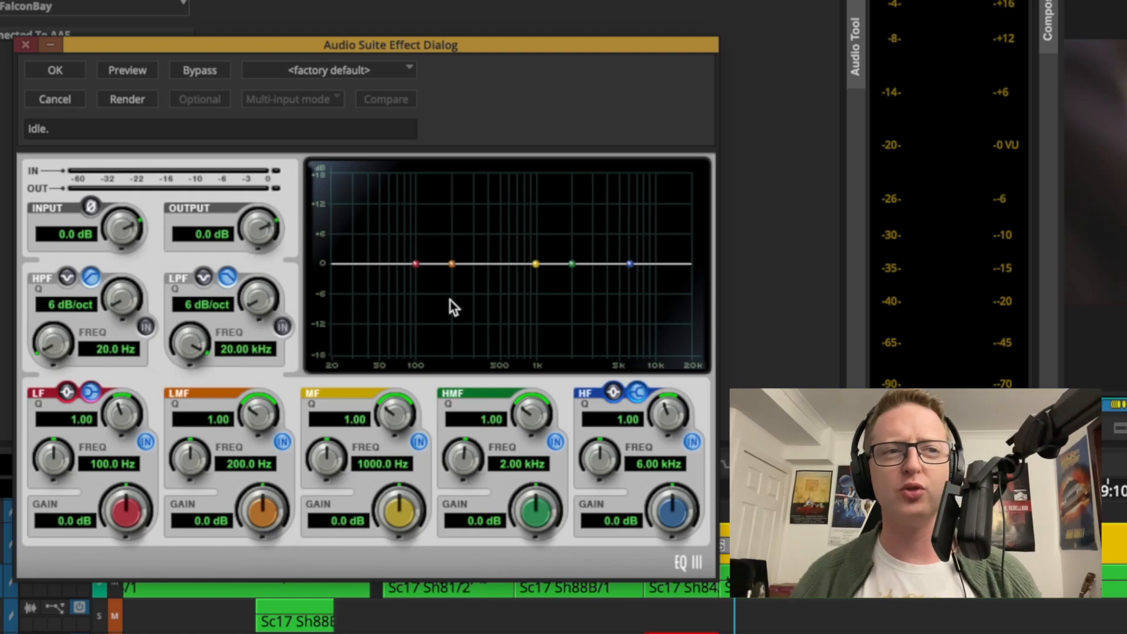
{"action": "left_click_drag", "start_coordinate": [404, 400], "coordinate": [323, 418]}
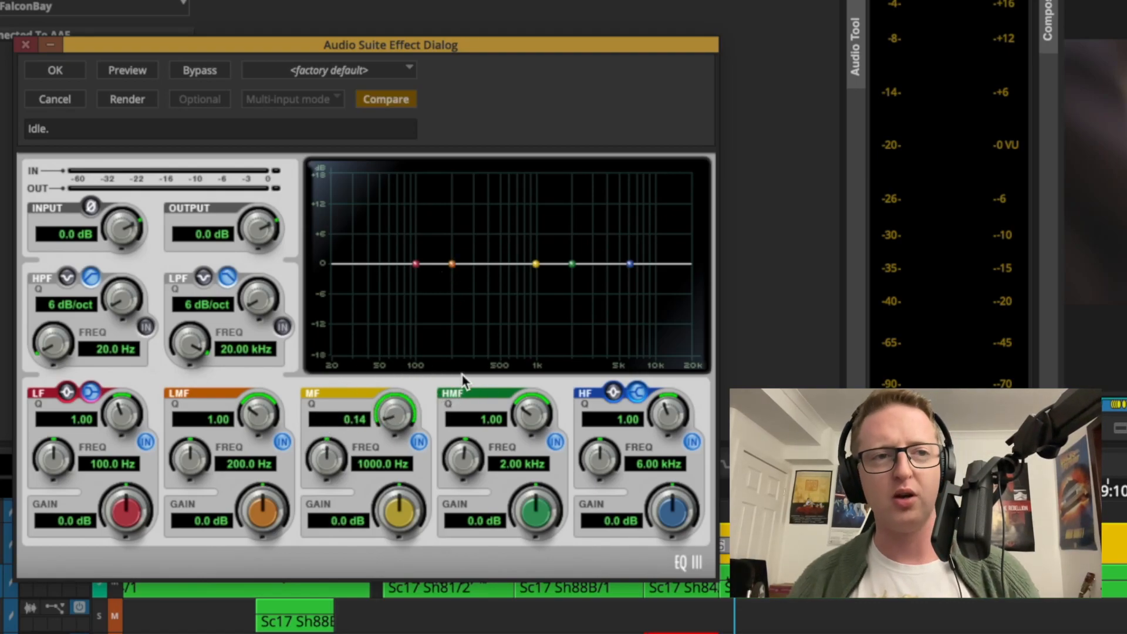
Lower the EQ3 7-Band curve's LMF band to -11.0 dB, MF to -10.6 dB, HMF to -18.0 dB and HF to -12.0 dB
{"action": "left_click_drag", "start_coordinate": [452, 263], "coordinate": [462, 320]}
{"action": "left_click_drag", "start_coordinate": [536, 265], "coordinate": [554, 298]}
{"action": "left_click_drag", "start_coordinate": [630, 264], "coordinate": [641, 324]}
{"action": "left_click_drag", "start_coordinate": [546, 297], "coordinate": [557, 317]}
{"action": "left_click_drag", "start_coordinate": [572, 265], "coordinate": [576, 367]}
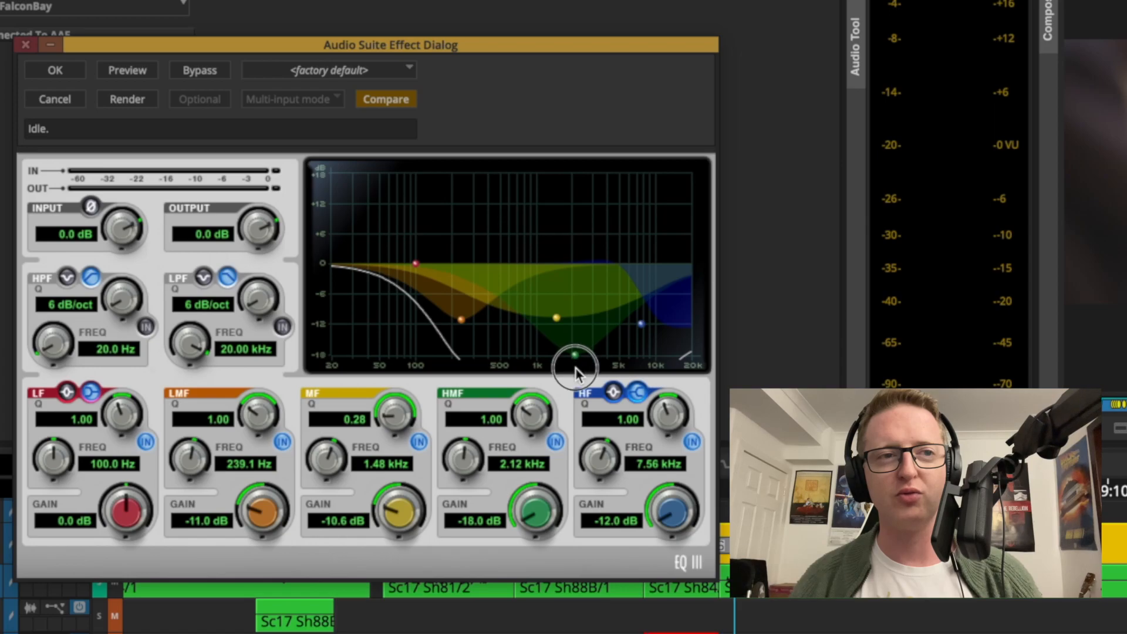
Preview the EQ3 7-Band effect on the A1 clip, stop playback and render the effect
{"action": "left_click", "coordinate": [127, 70]}
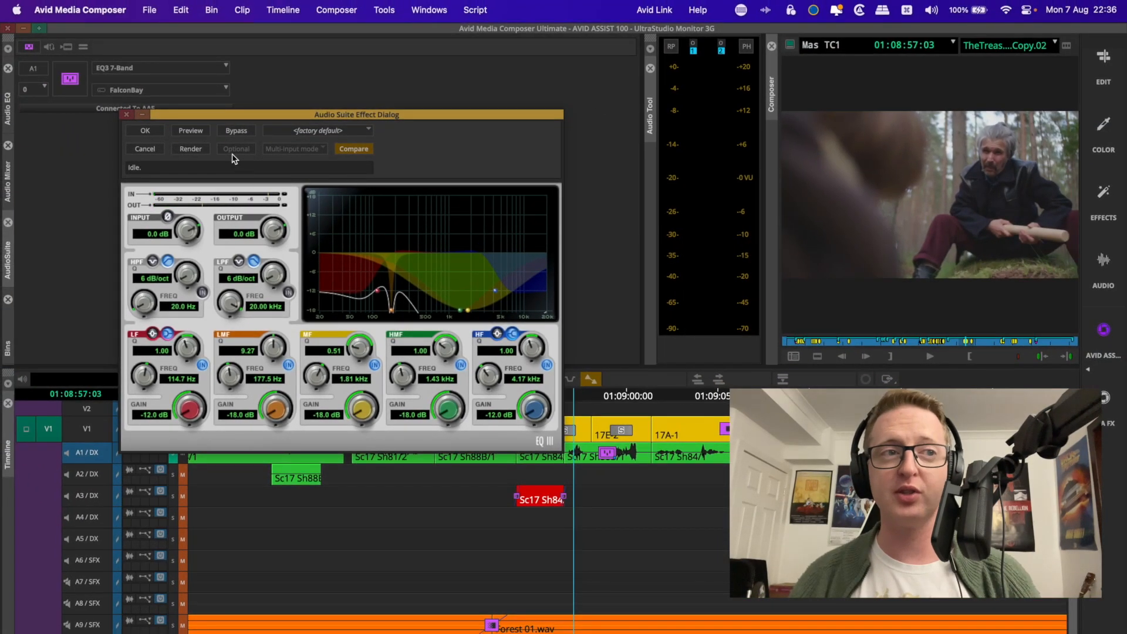
{"action": "left_click", "coordinate": [197, 132]}
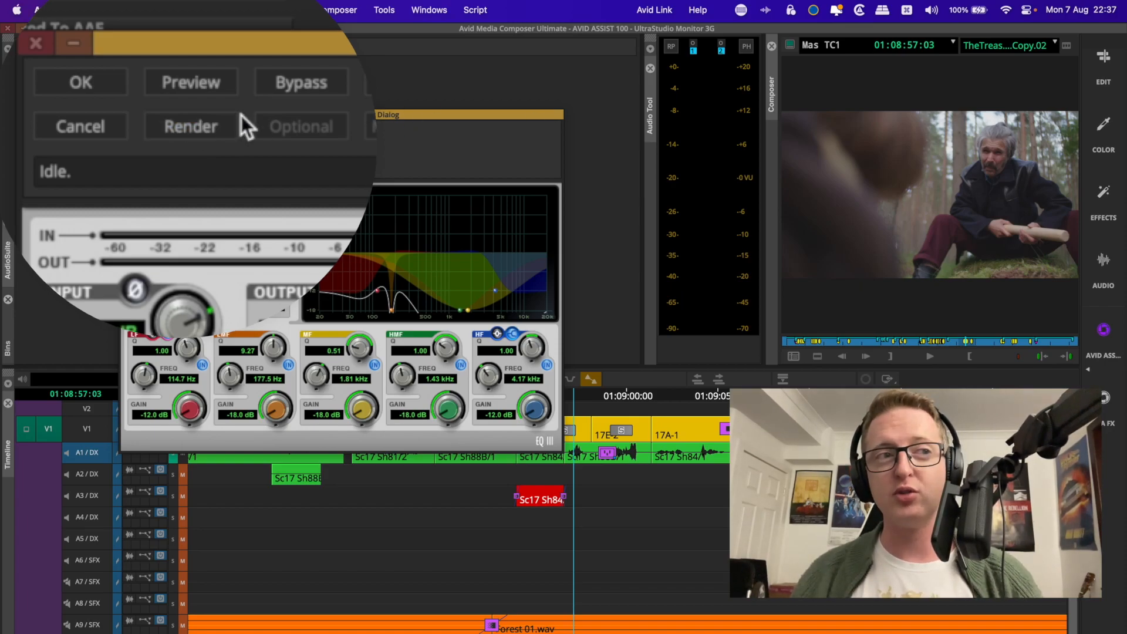
{"action": "left_click", "coordinate": [204, 133]}
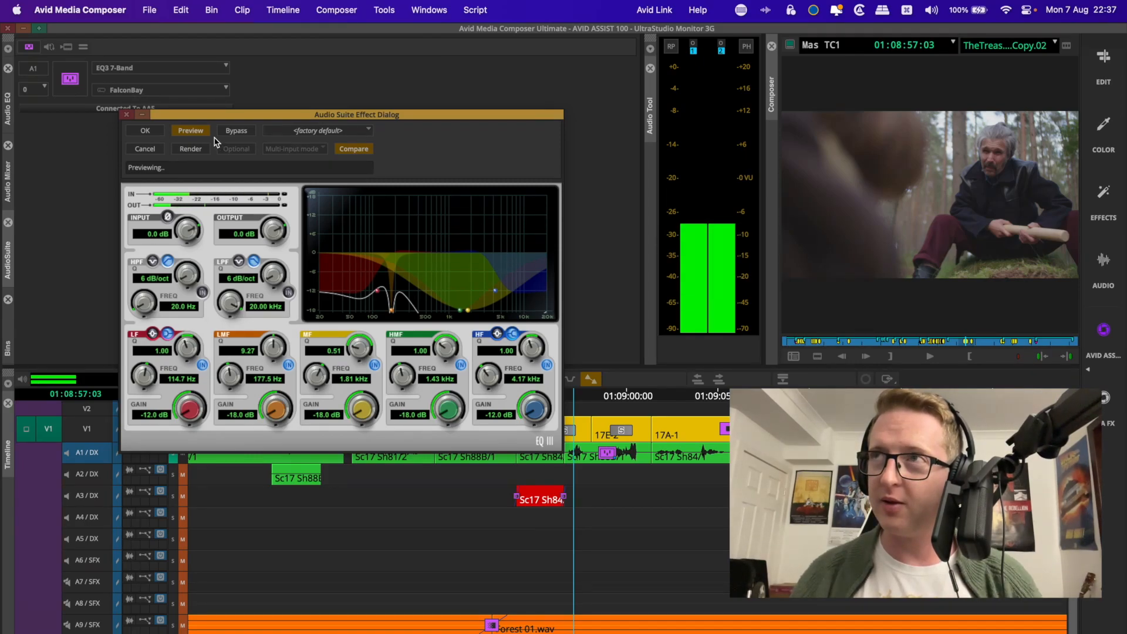
{"action": "left_click", "coordinate": [203, 133]}
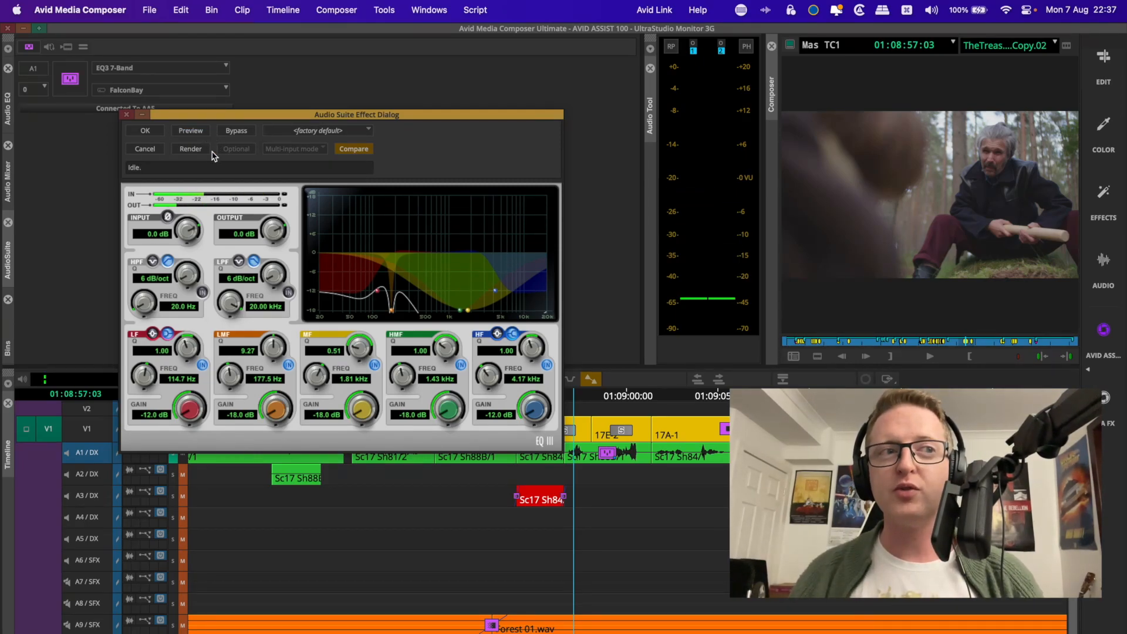
{"action": "left_click", "coordinate": [180, 150]}
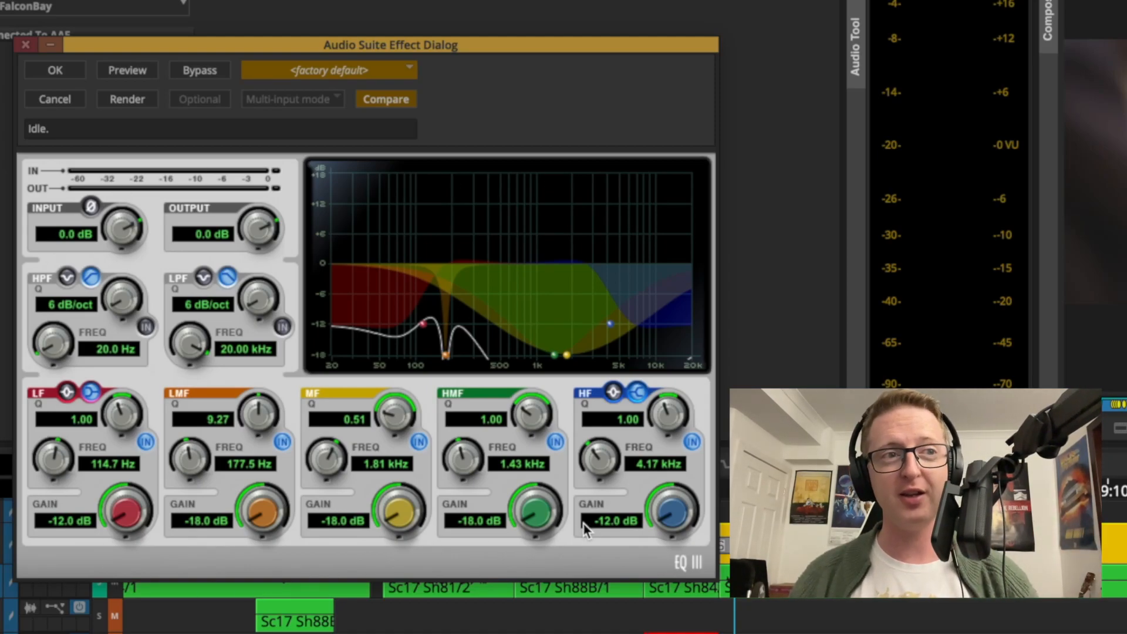
Examine the EQ3 7-Band factory preset categories, including Vocals, and cancel the effect dialog
{"action": "left_click", "coordinate": [401, 71]}
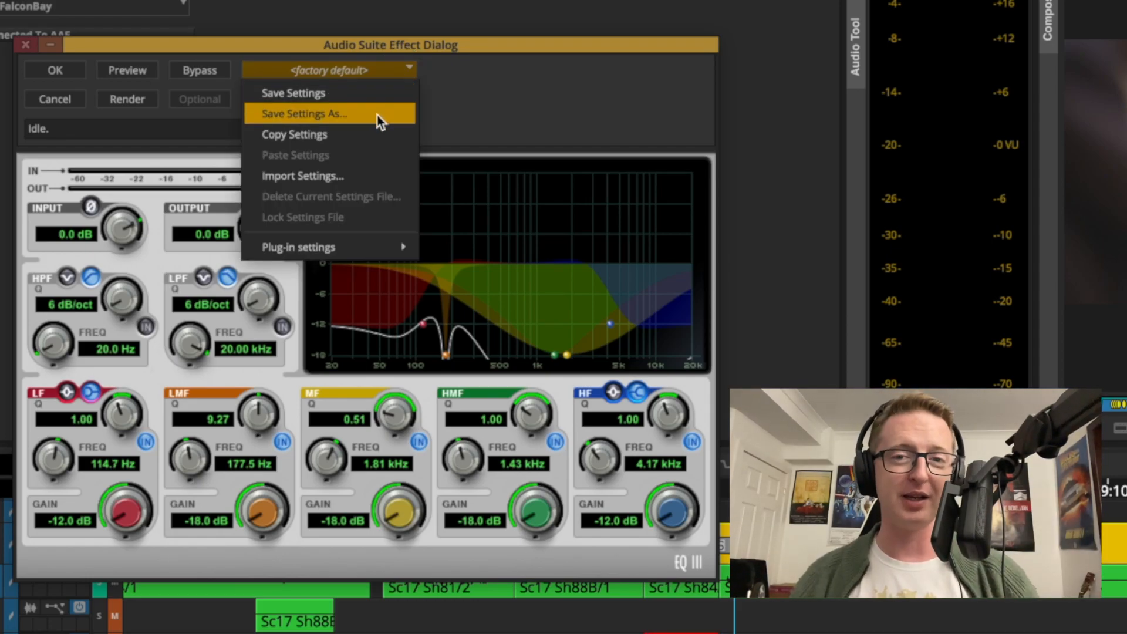
{"action": "mouse_move", "coordinate": [329, 254]}
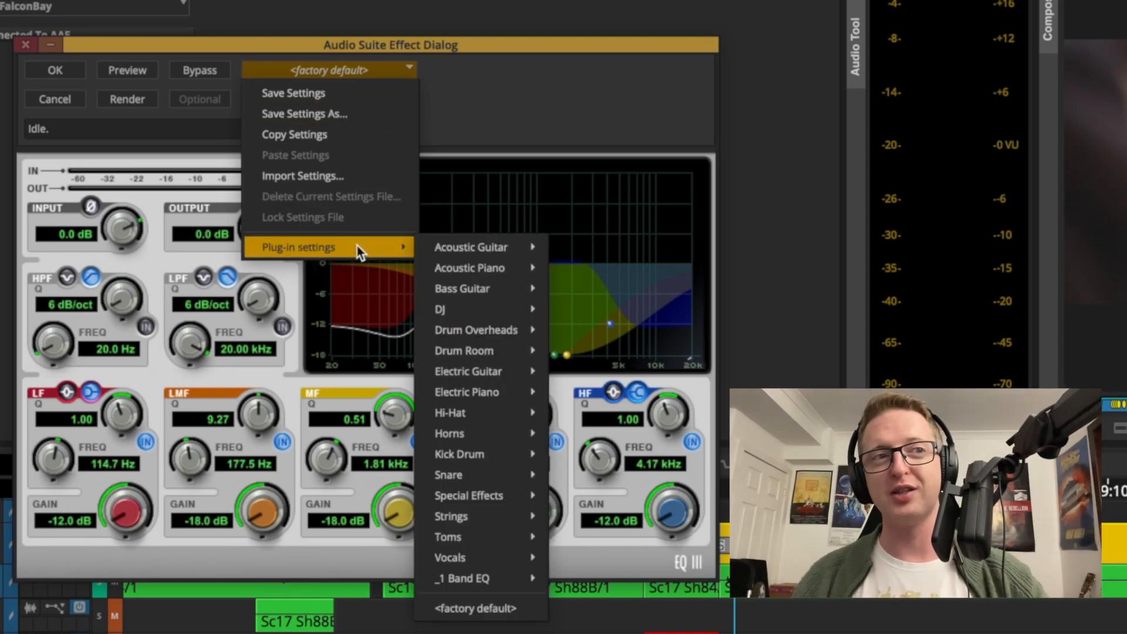
{"action": "mouse_move", "coordinate": [504, 560]}
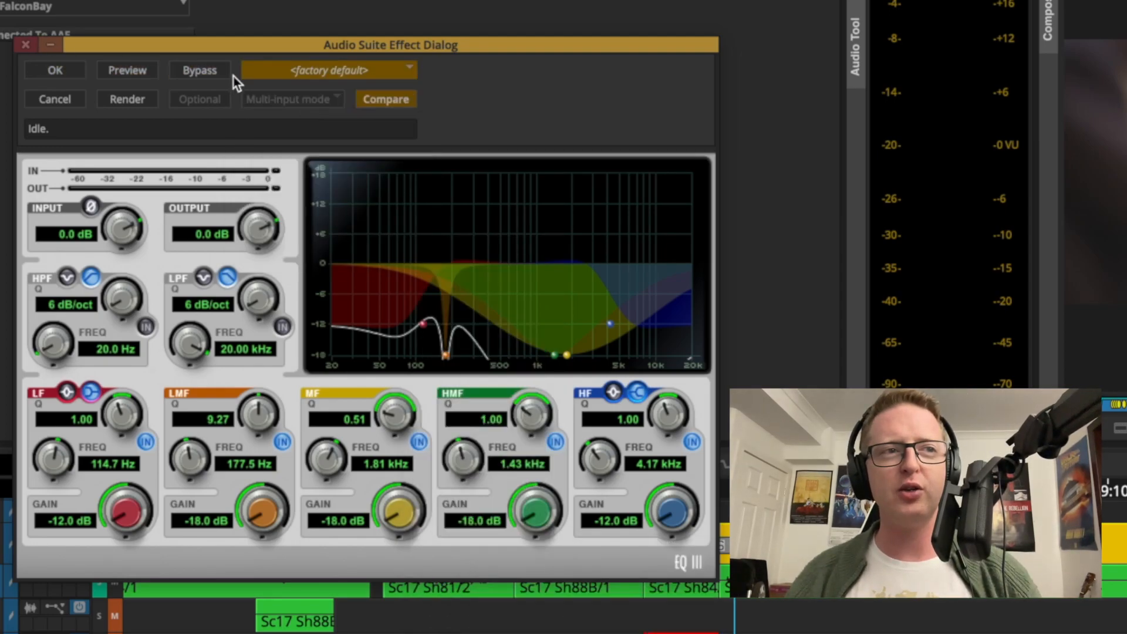
{"action": "left_click", "coordinate": [61, 98]}
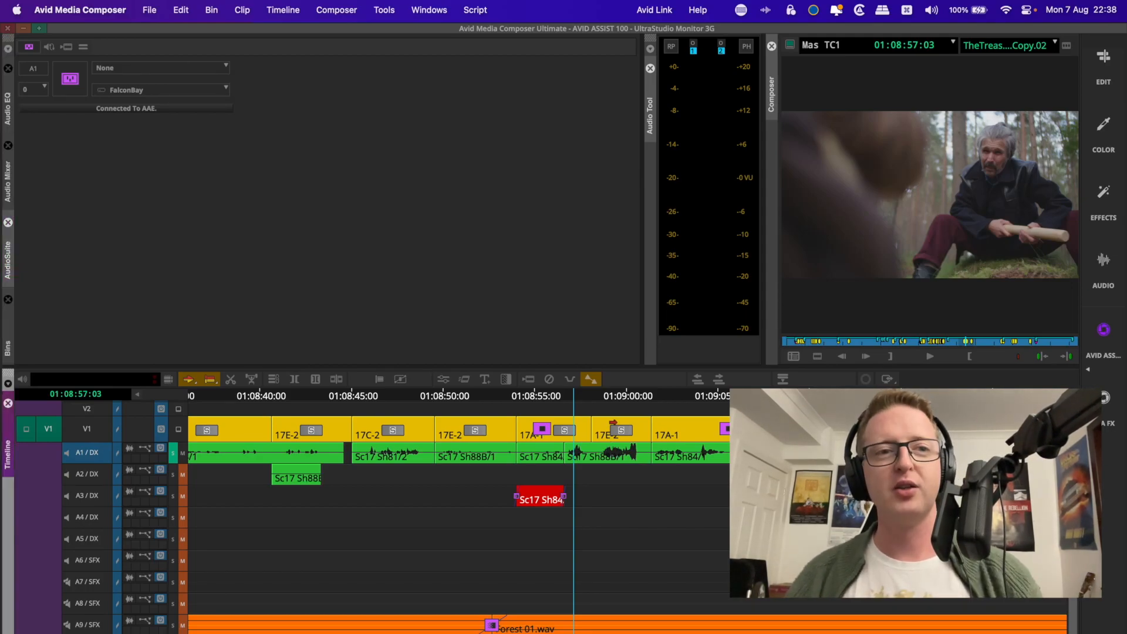
Open the D-Verb AudioSuite plug-in for track A1 and preview its Church reverb on the clip
{"action": "left_click", "coordinate": [212, 67]}
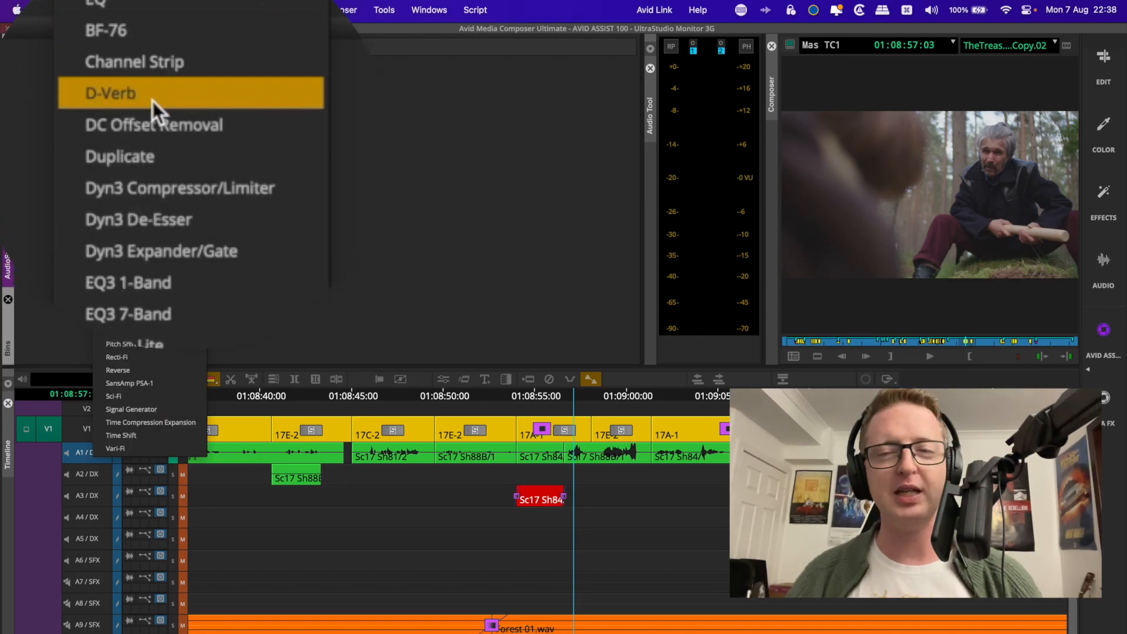
{"action": "left_click", "coordinate": [156, 115]}
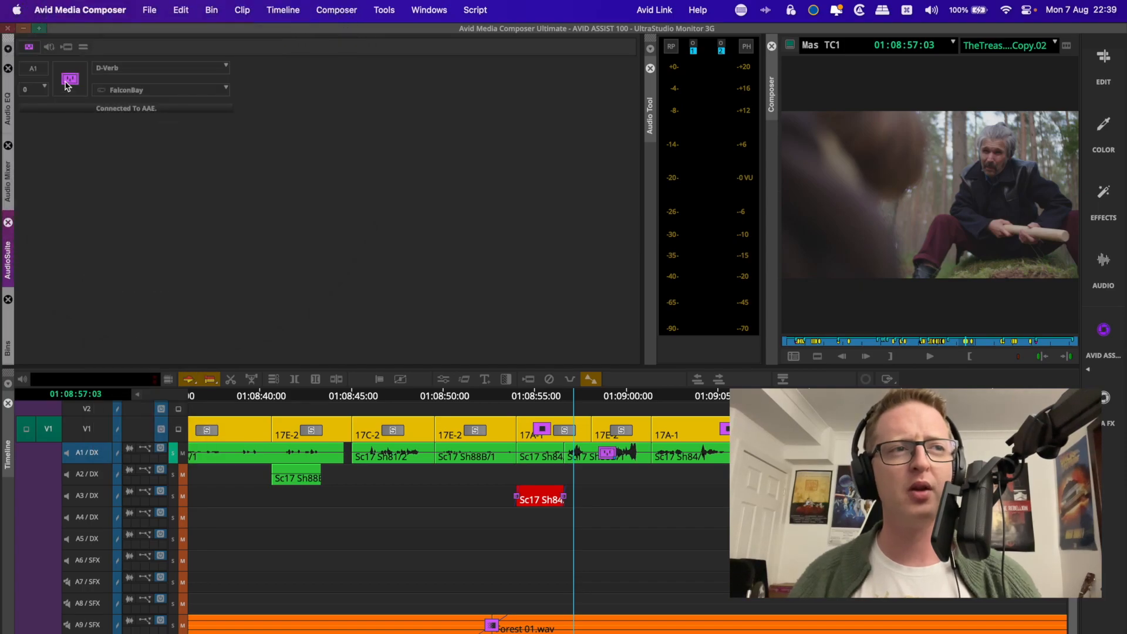
{"action": "left_click", "coordinate": [70, 80]}
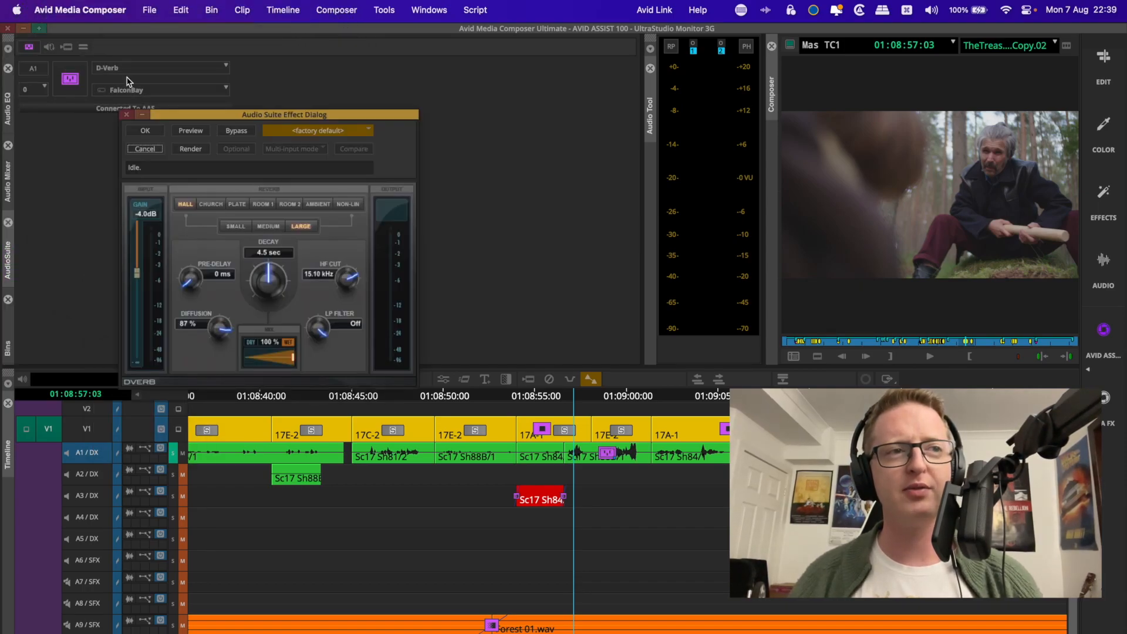
{"action": "left_click", "coordinate": [327, 113]}
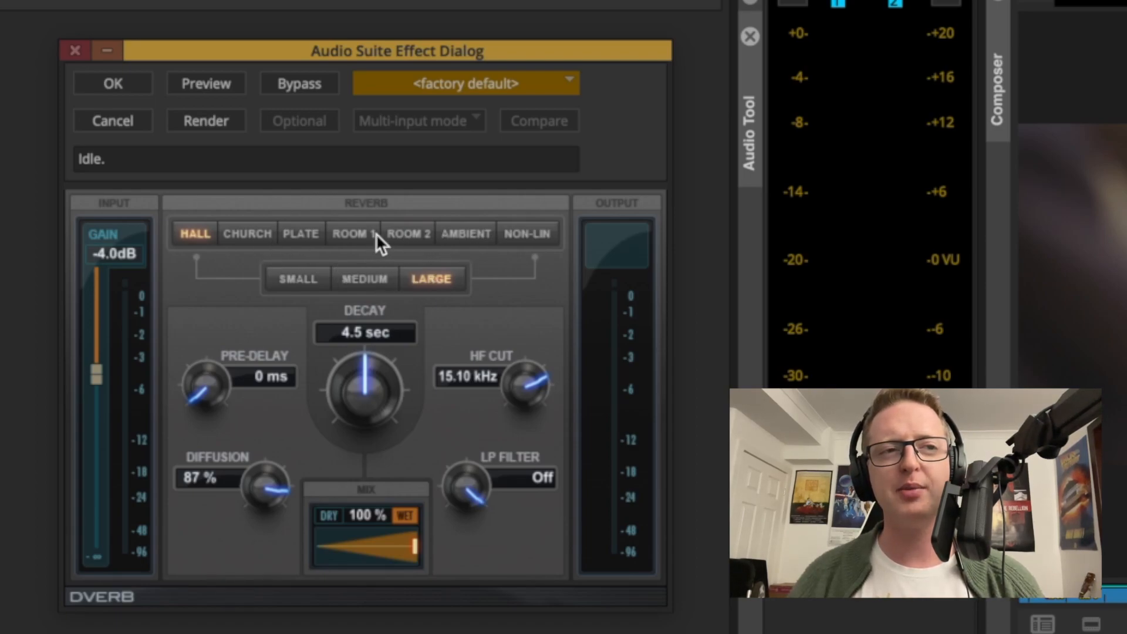
{"action": "left_click", "coordinate": [252, 240]}
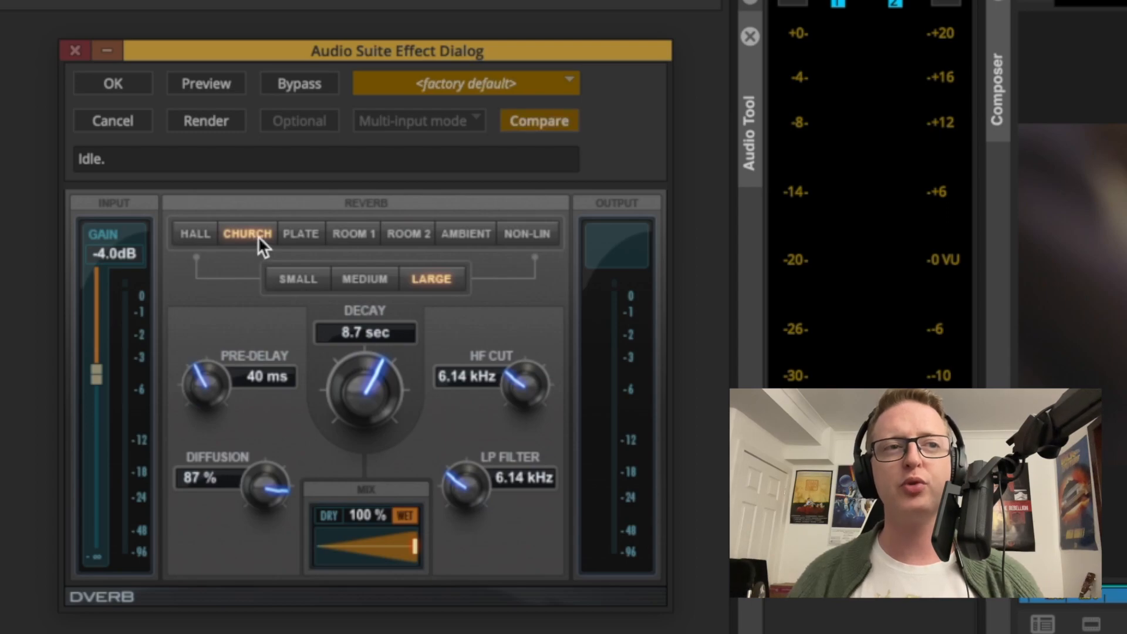
{"action": "left_click", "coordinate": [218, 82]}
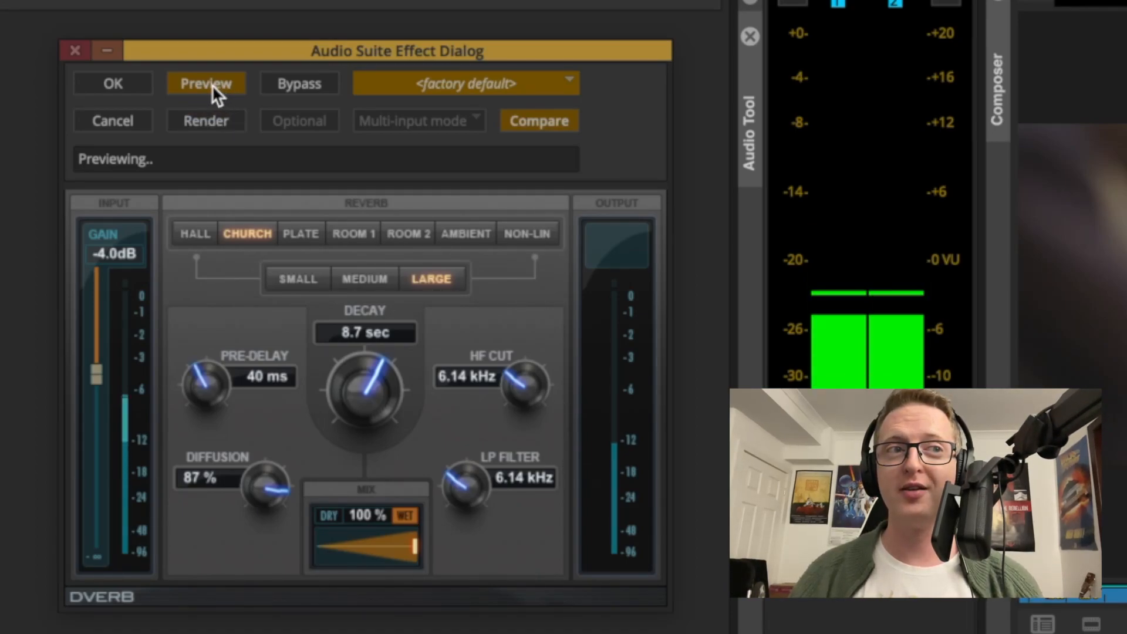
{"action": "left_click", "coordinate": [187, 88]}
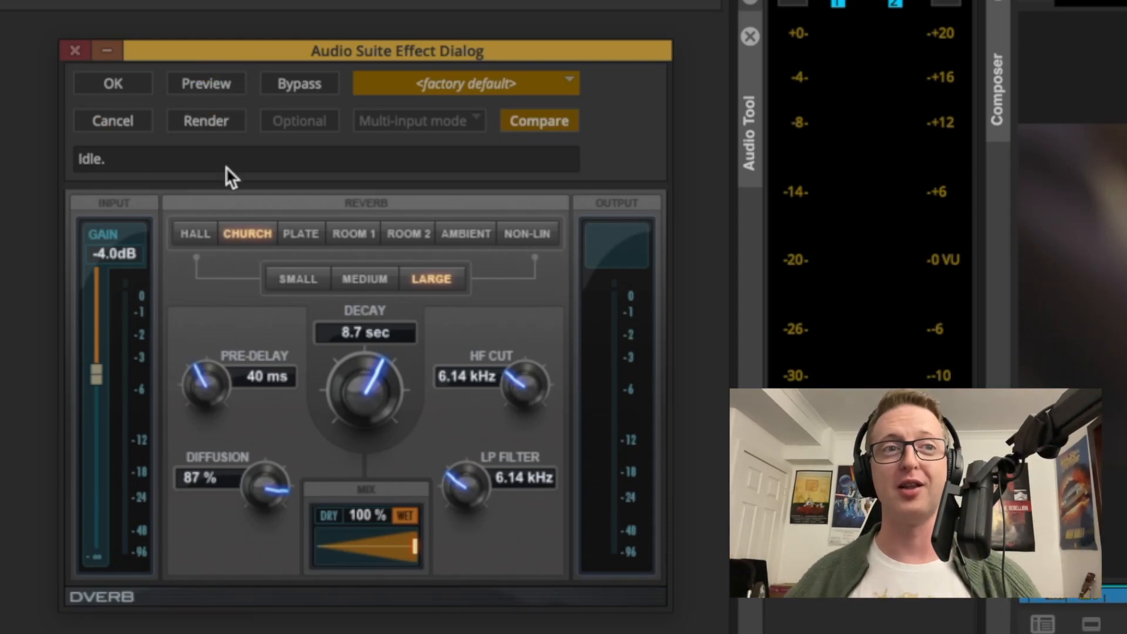
Load the Short Plate preset in D-Verb and preview it on the clip
{"action": "left_click", "coordinate": [569, 82]}
{"action": "mouse_move", "coordinate": [530, 310]}
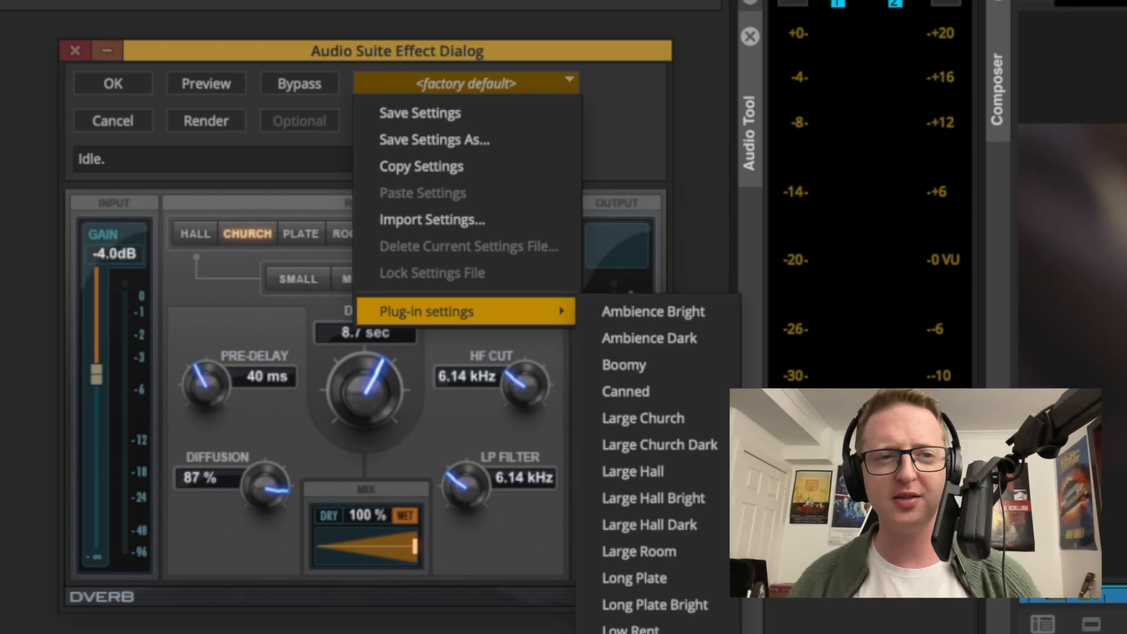
{"action": "left_click", "coordinate": [637, 633]}
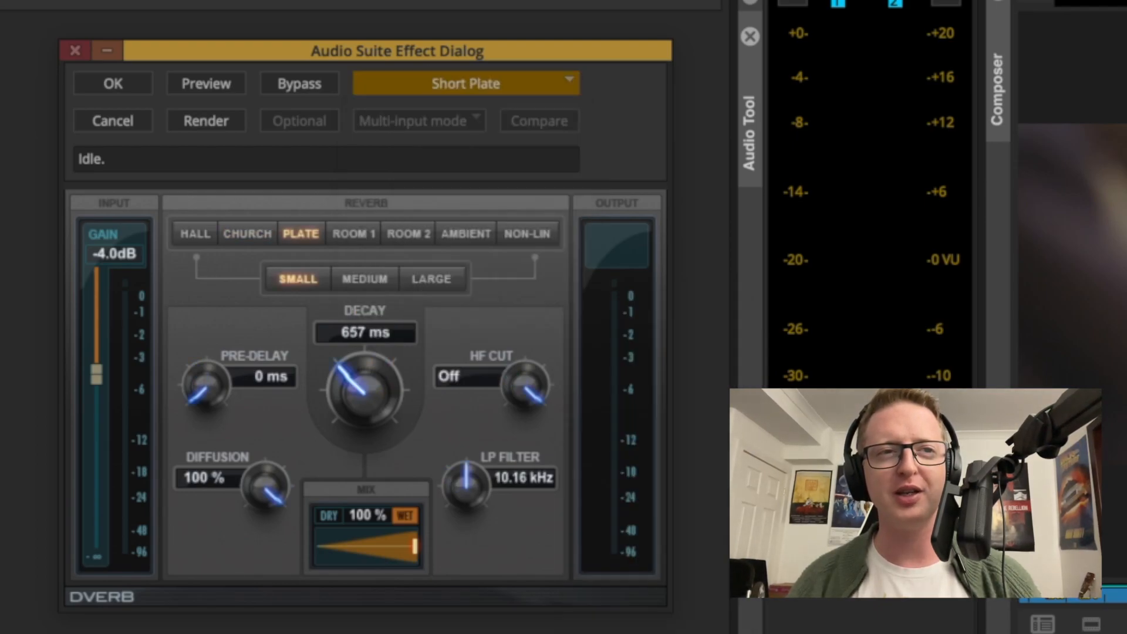
{"action": "left_click", "coordinate": [218, 87]}
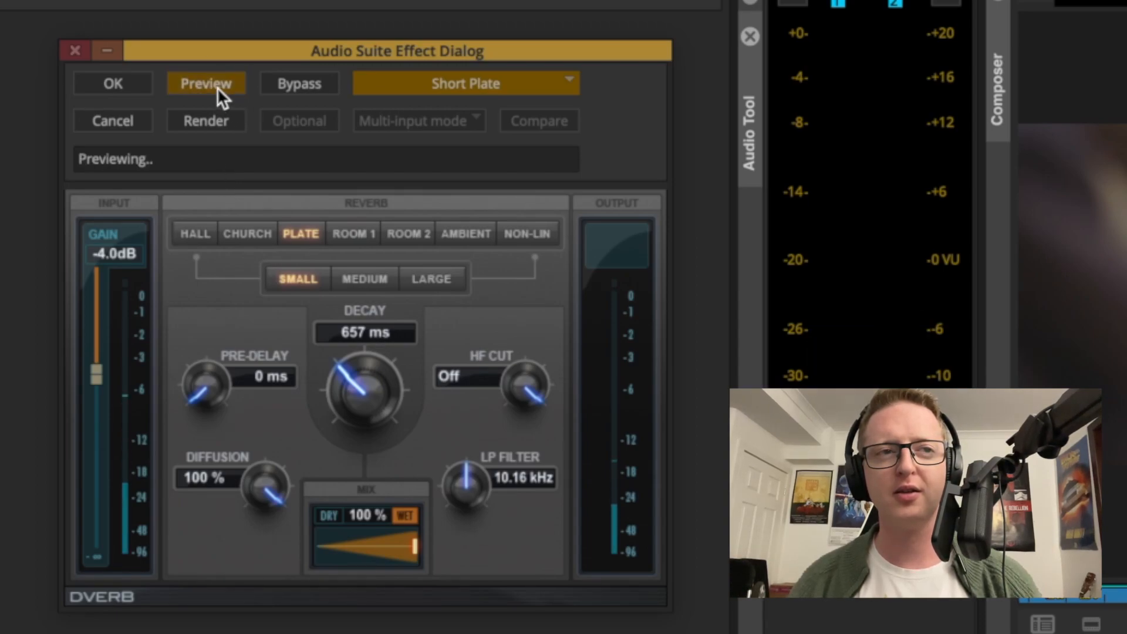
{"action": "left_click", "coordinate": [217, 85]}
Load the Alien Talk 1 factory preset in the Sci-Fi plug-in and preview it on the clip
{"action": "left_click", "coordinate": [465, 83]}
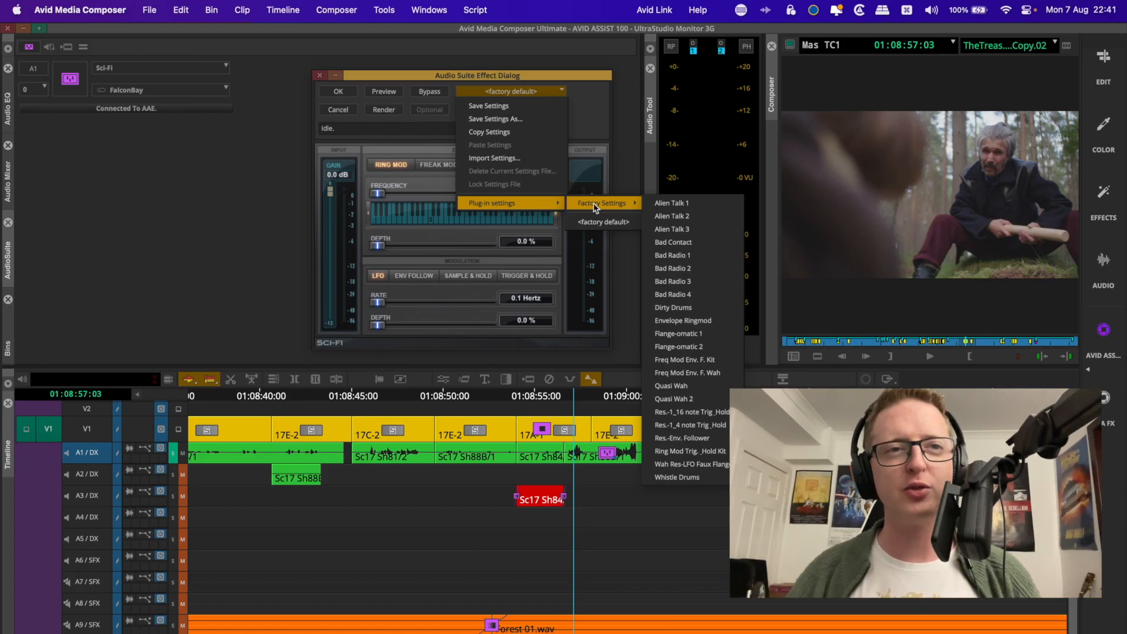
{"action": "left_click", "coordinate": [705, 205]}
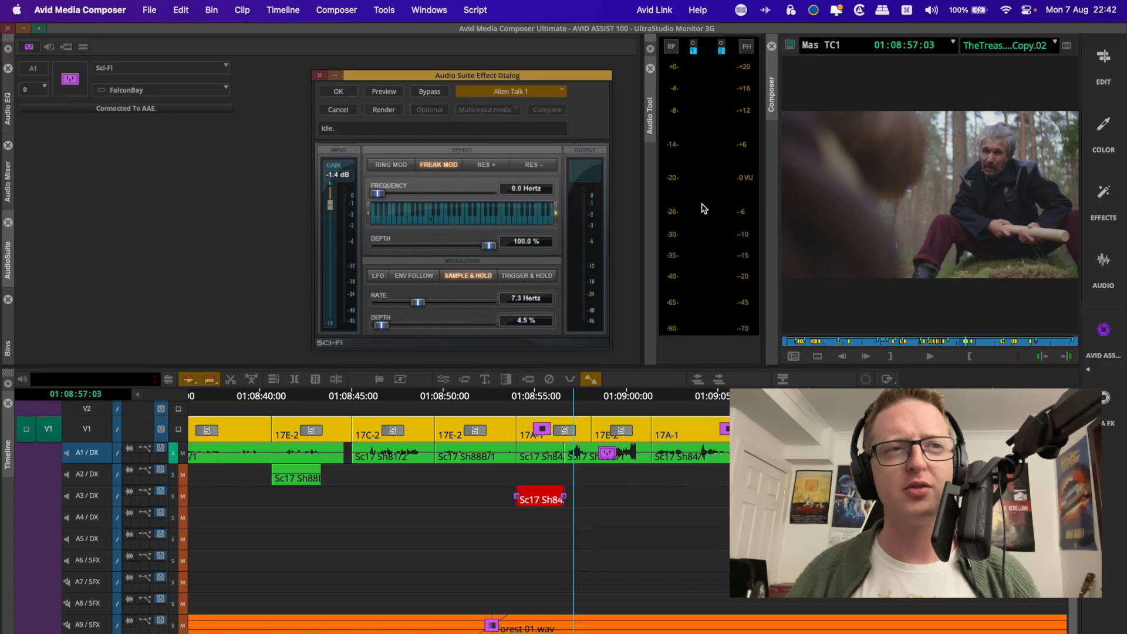
{"action": "left_click", "coordinate": [399, 93]}
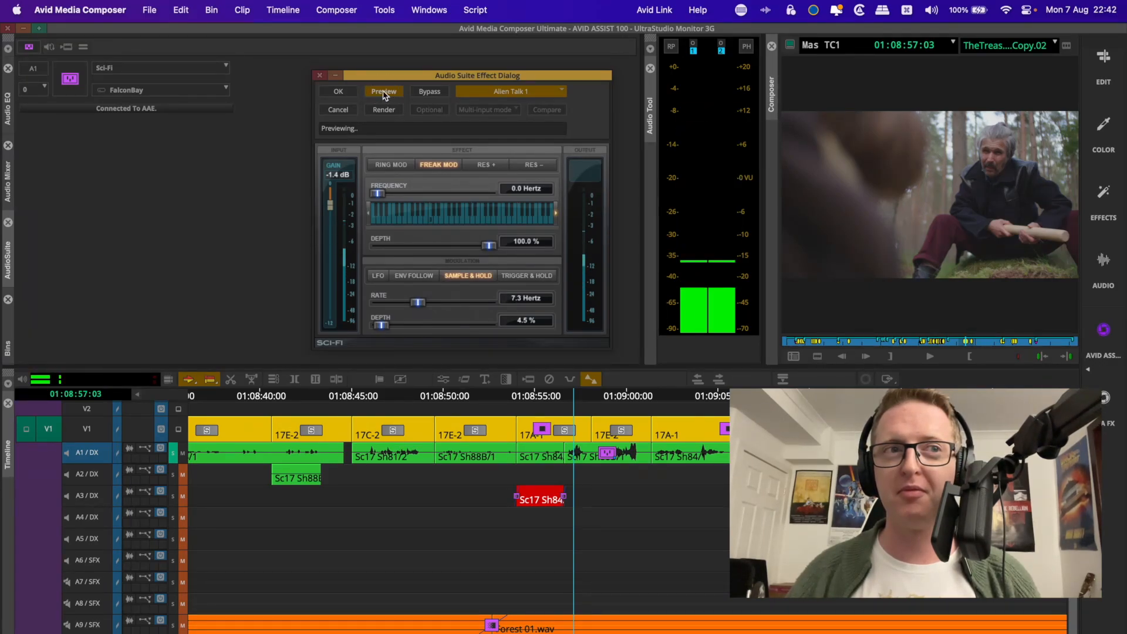
{"action": "left_click", "coordinate": [384, 94]}
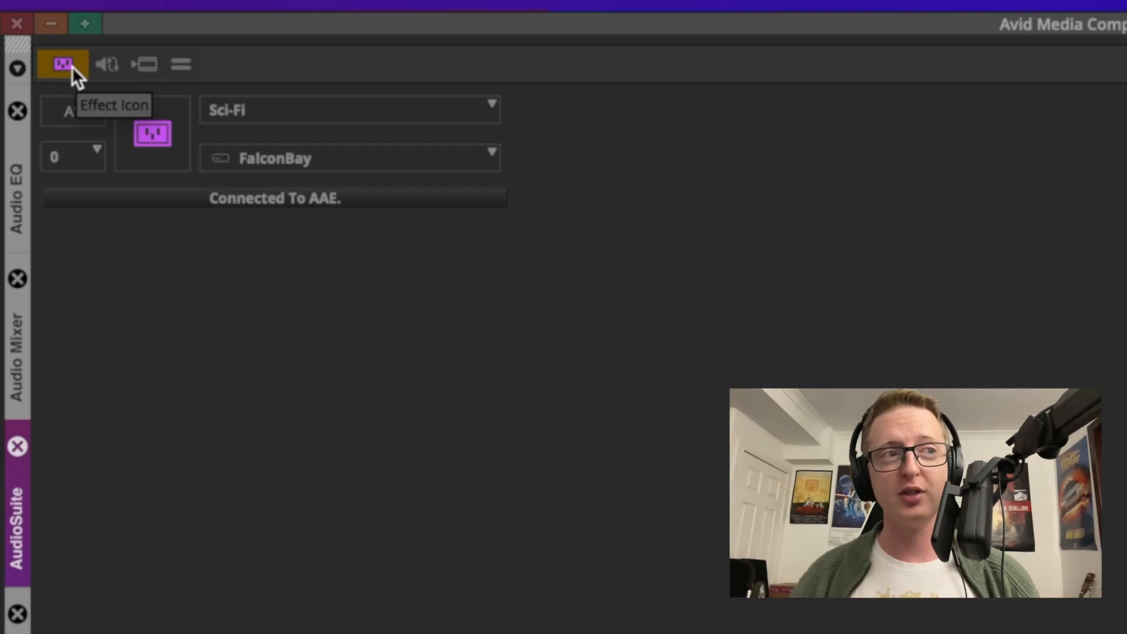
Apply the Sci-Fi effect to the A1 audio clip beneath 17A-1 and place the playhead on it at 01:09:04:08
{"action": "left_click", "coordinate": [214, 203]}
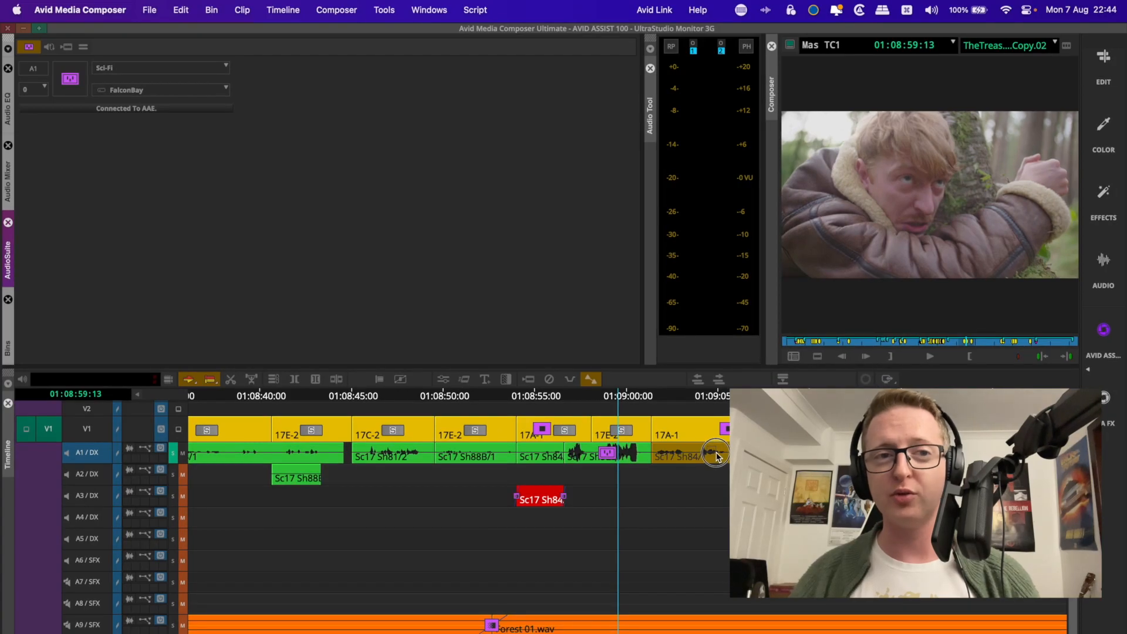
{"action": "left_click", "coordinate": [716, 456]}
{"action": "left_click", "coordinate": [706, 396]}
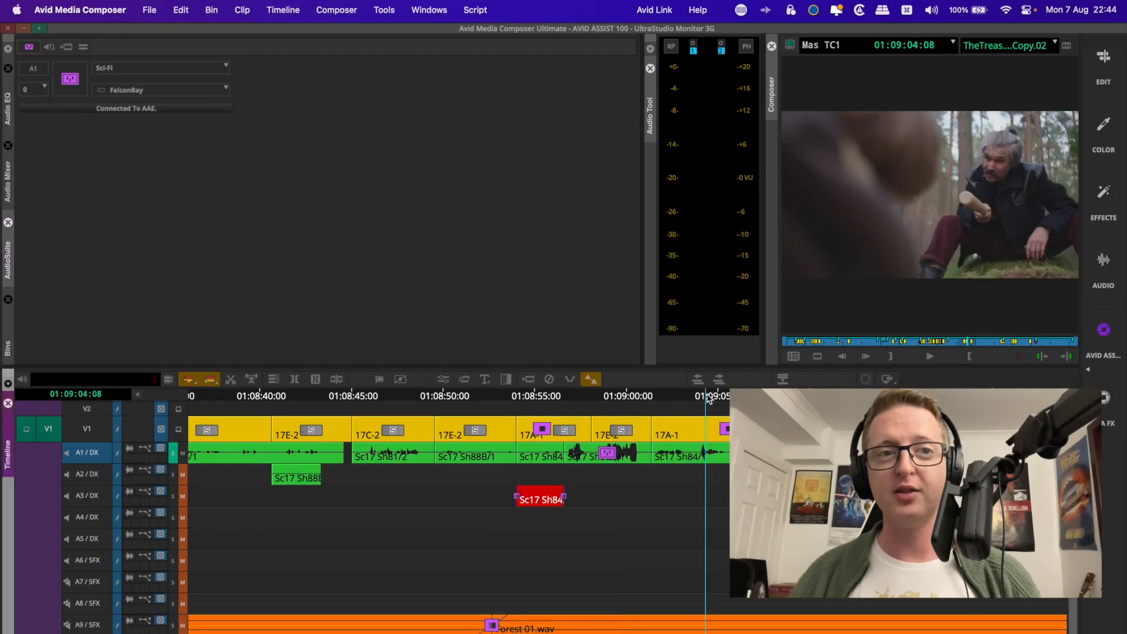
Render the A1 clip's effect to the FalconBay drive using Application processing and play back the sequence
{"action": "left_click", "coordinate": [529, 381]}
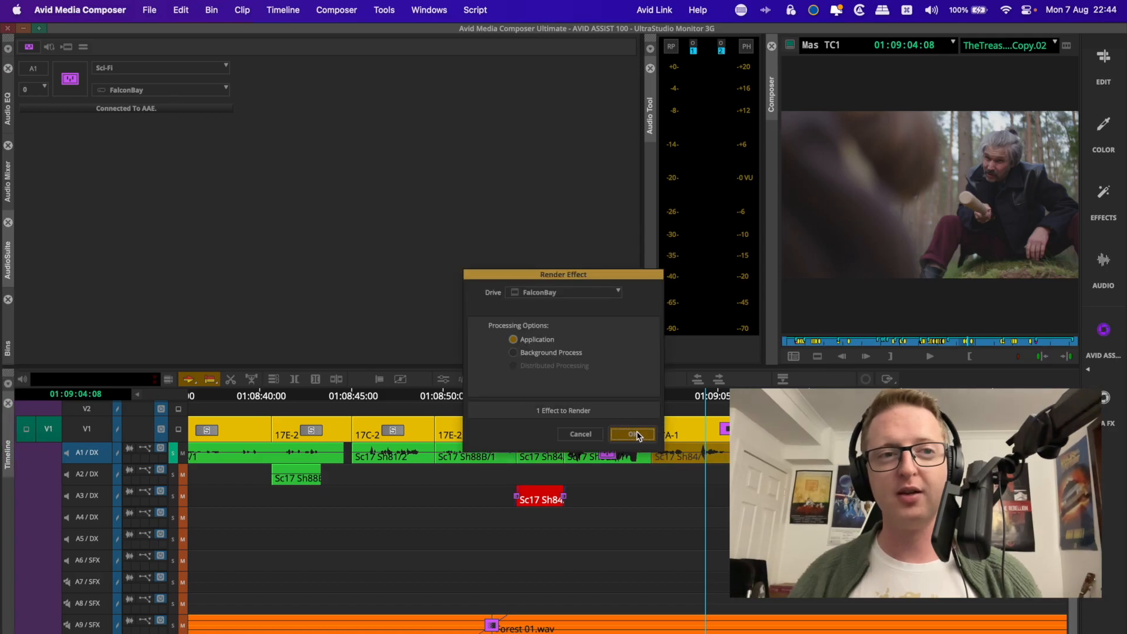
{"action": "left_click", "coordinate": [633, 434]}
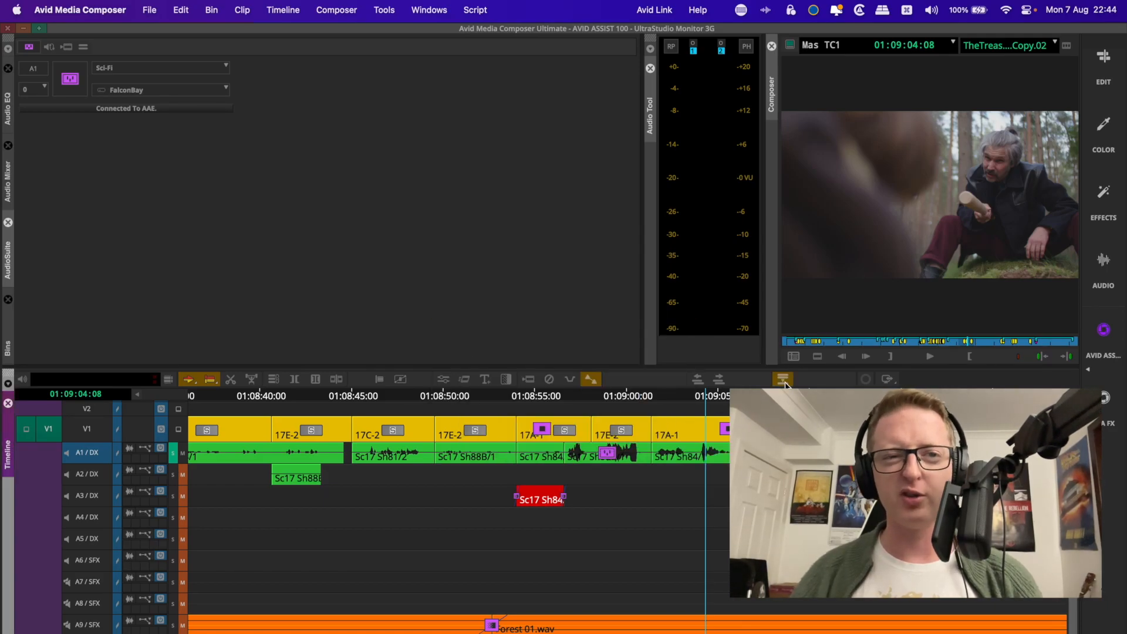
{"action": "left_click", "coordinate": [851, 210]}
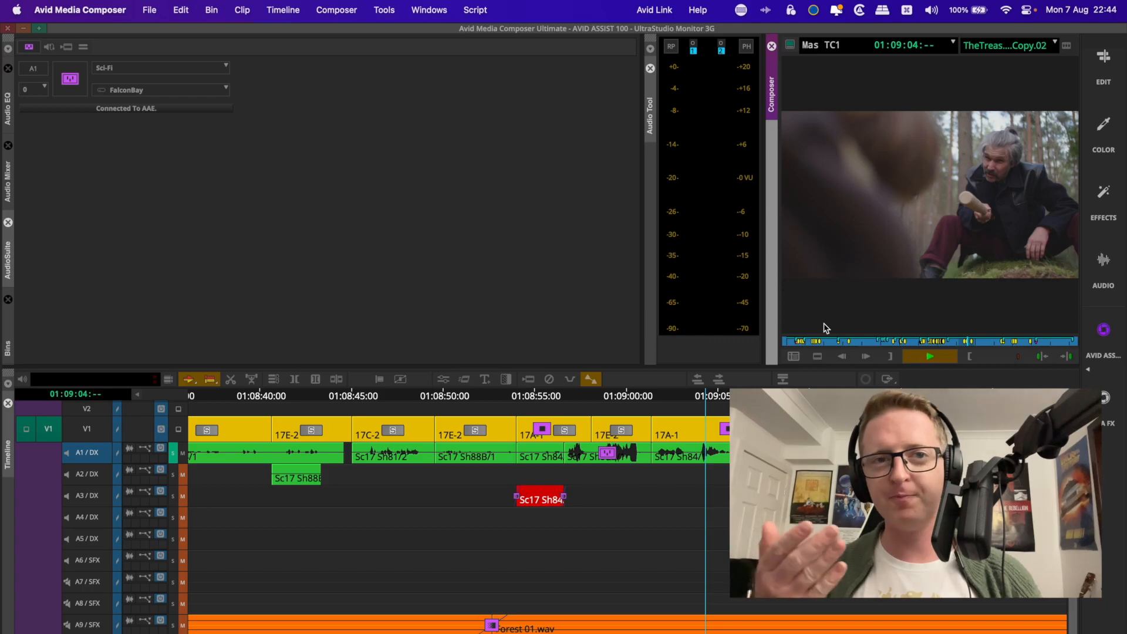
{"action": "key", "text": "space"}
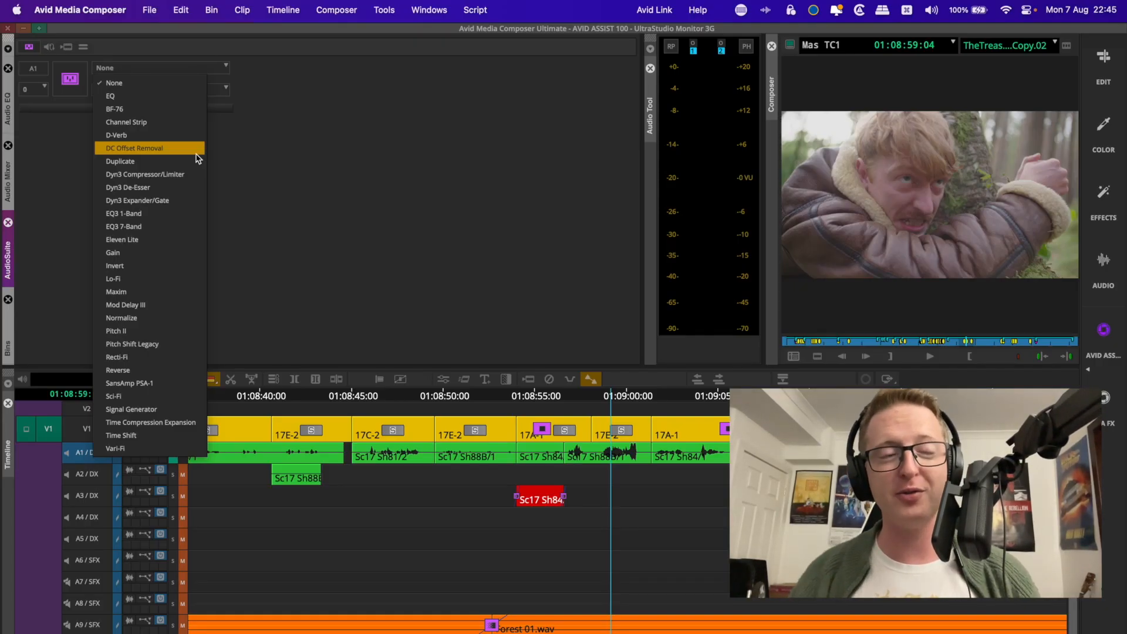
Open the Time Compression Expansion plug-in for track A1, set its ratio to 0.515:1 and render it
{"action": "left_click", "coordinate": [161, 422]}
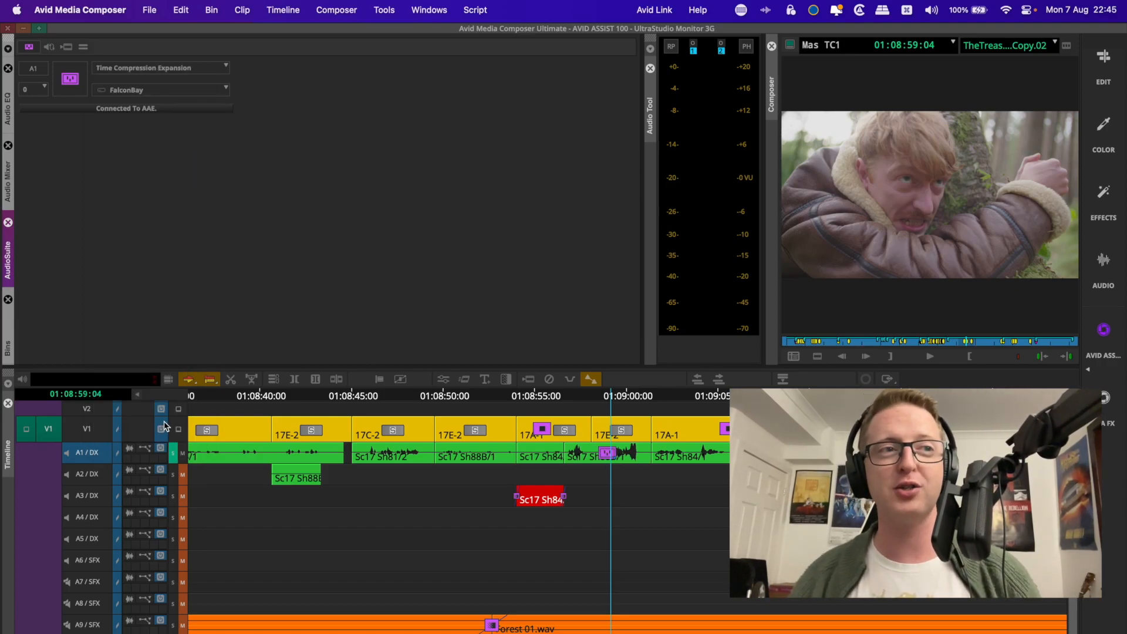
{"action": "left_click", "coordinate": [70, 79]}
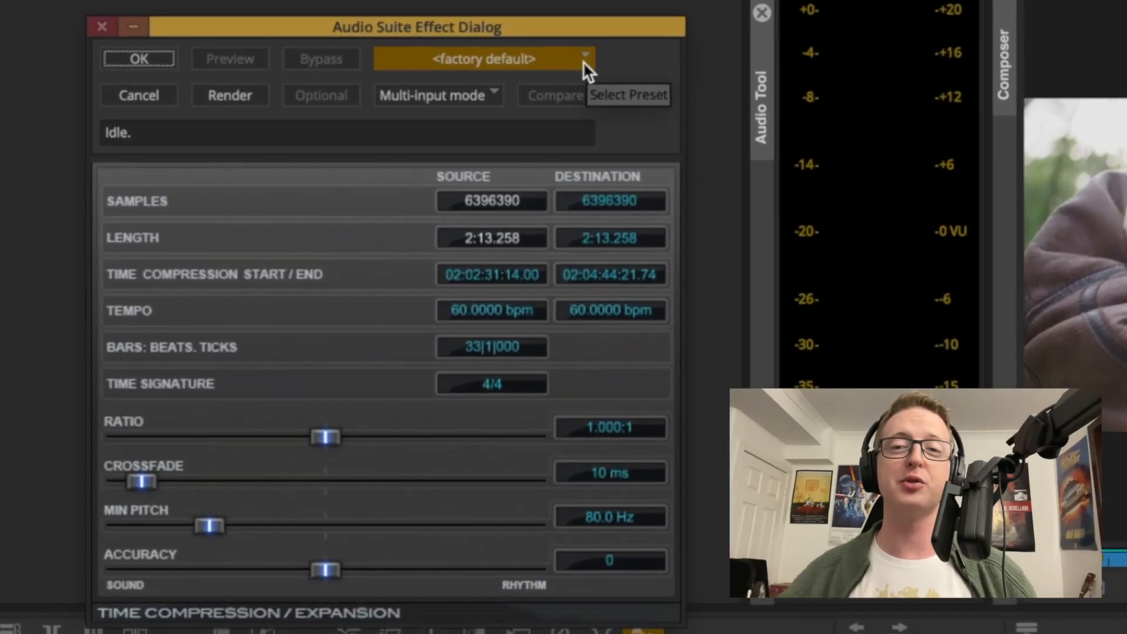
{"action": "left_click", "coordinate": [578, 54]}
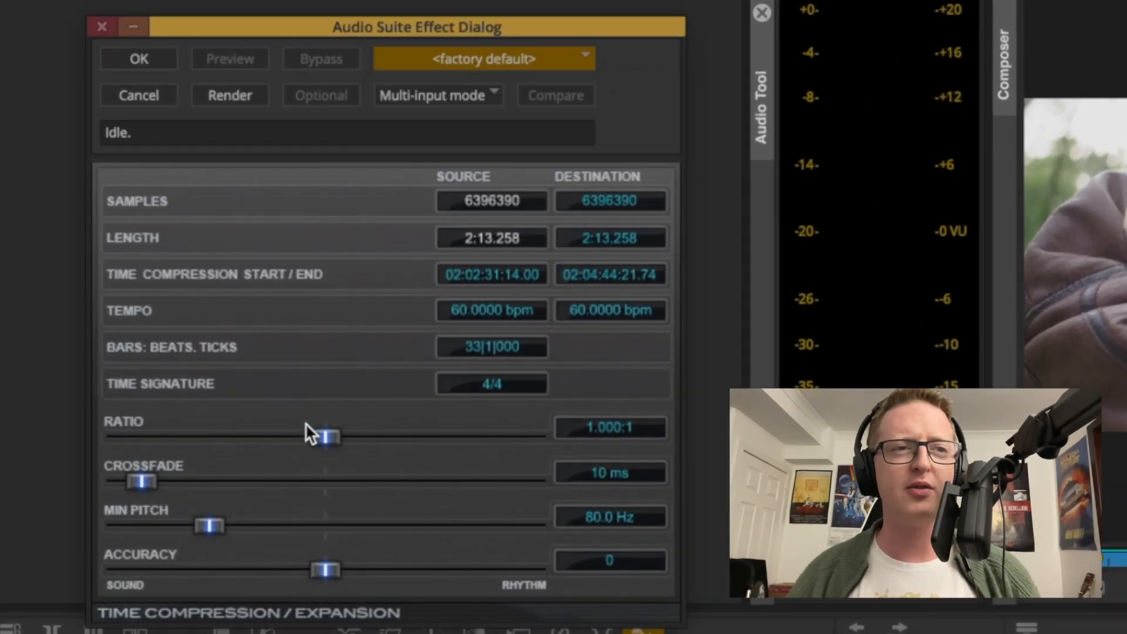
{"action": "left_click_drag", "start_coordinate": [324, 434], "coordinate": [224, 448]}
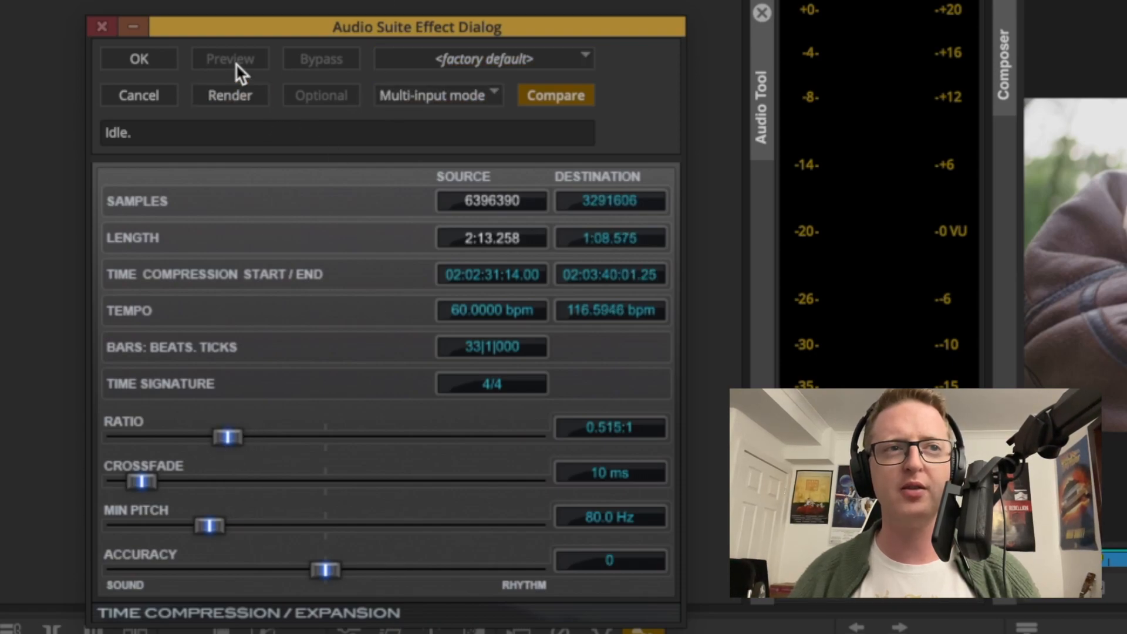
{"action": "left_click", "coordinate": [238, 96]}
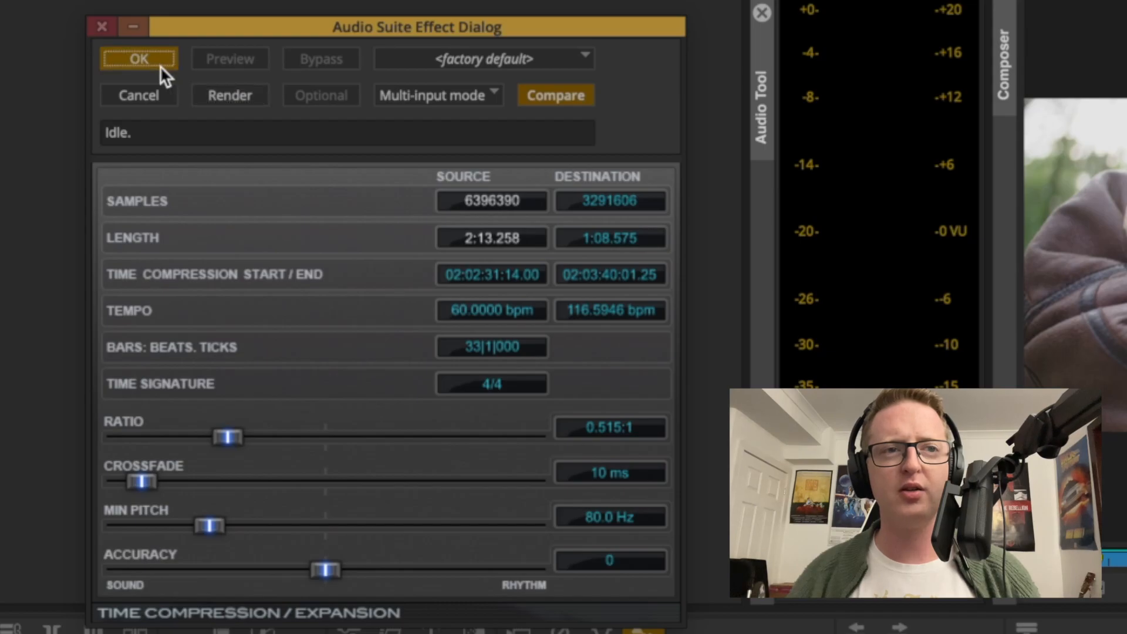
Confirm the Time Compression Expansion settings and play back the sequence from 01:08:56:17
{"action": "left_click", "coordinate": [139, 59]}
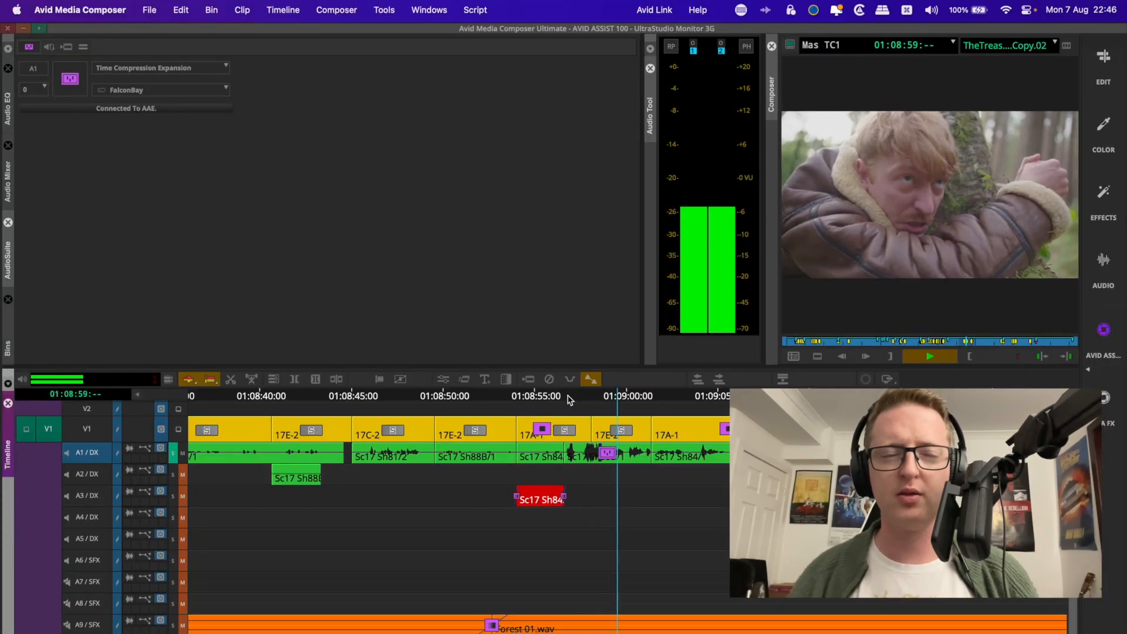
{"action": "left_click", "coordinate": [567, 399]}
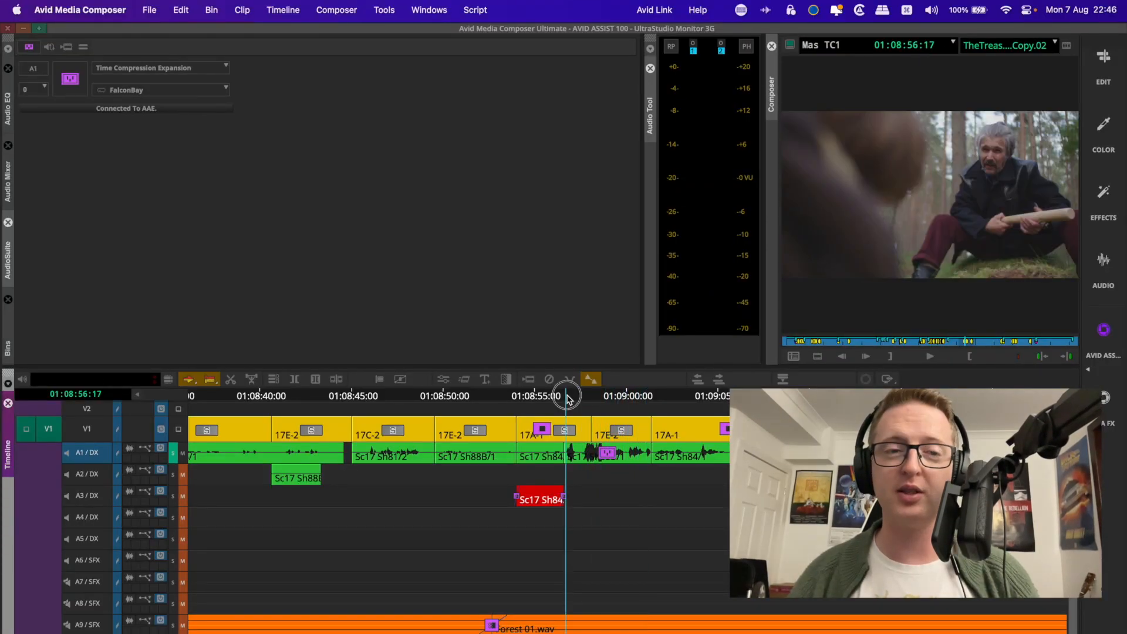
{"action": "key", "text": "space"}
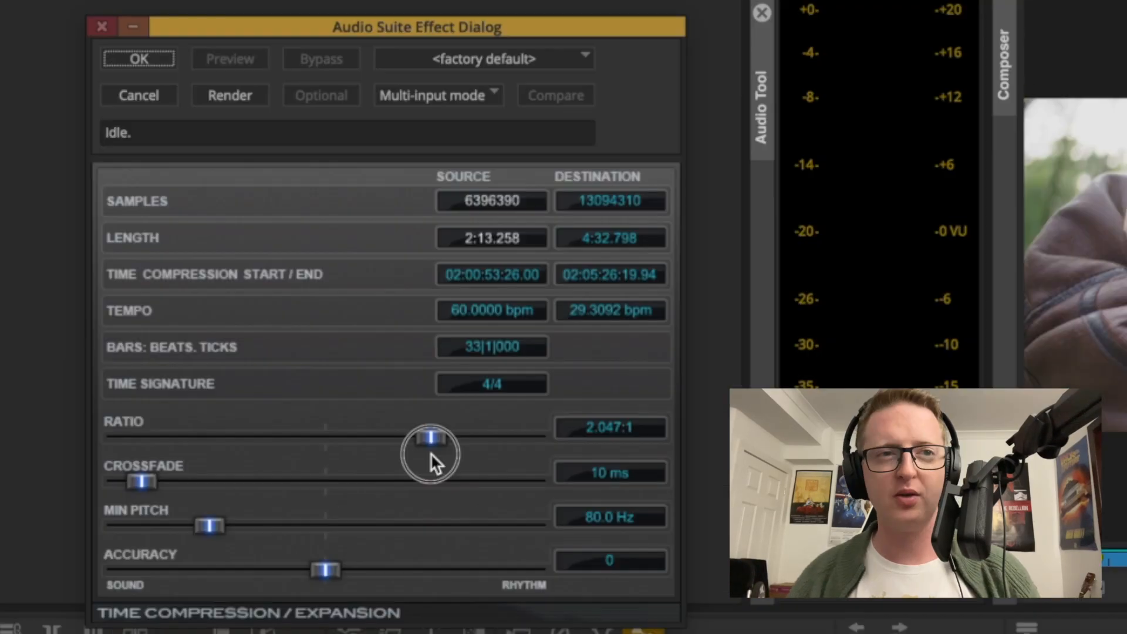
Set the Time Compression Expansion ratio to 2.011:1, render it on A1 and place the playhead at 01:08:57:02
{"action": "left_click_drag", "start_coordinate": [431, 453], "coordinate": [428, 452]}
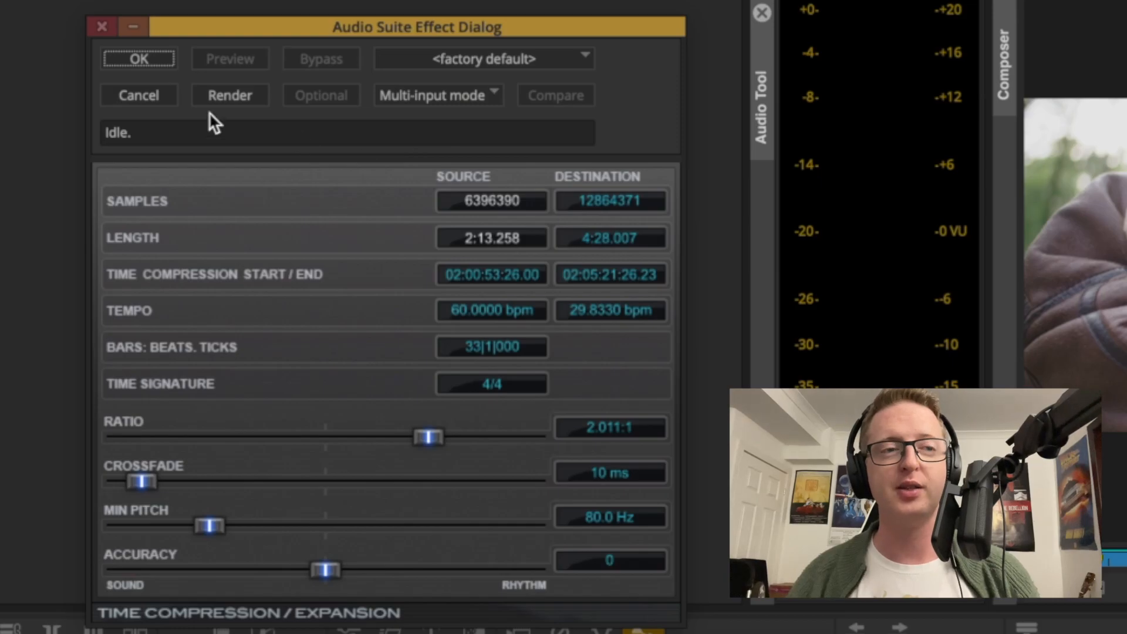
{"action": "left_click", "coordinate": [223, 101]}
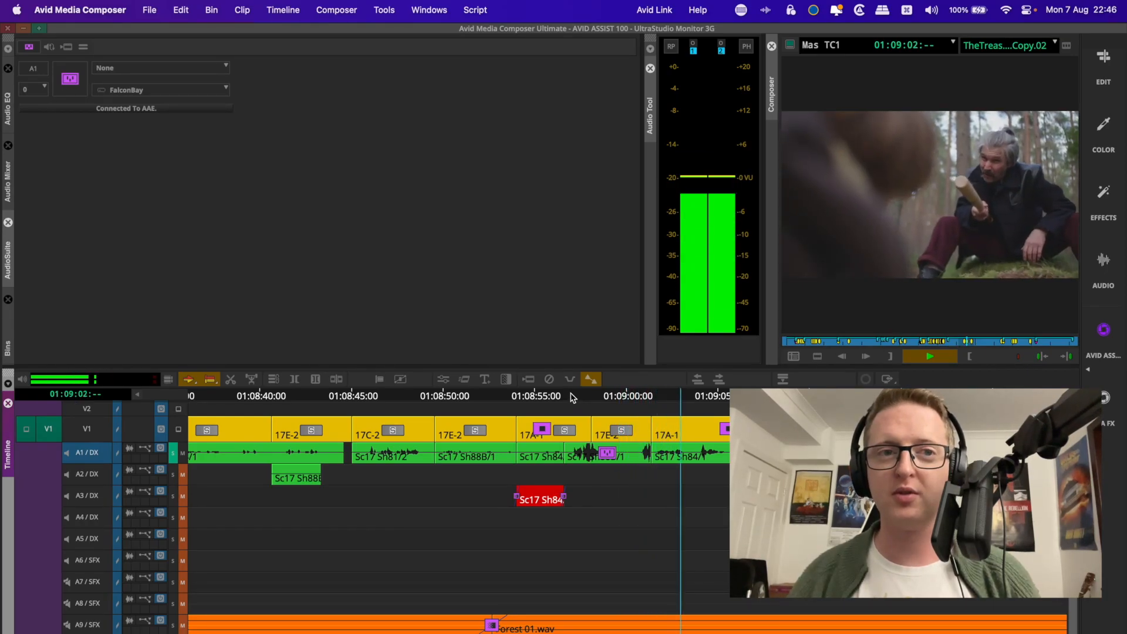
{"action": "left_click", "coordinate": [572, 399]}
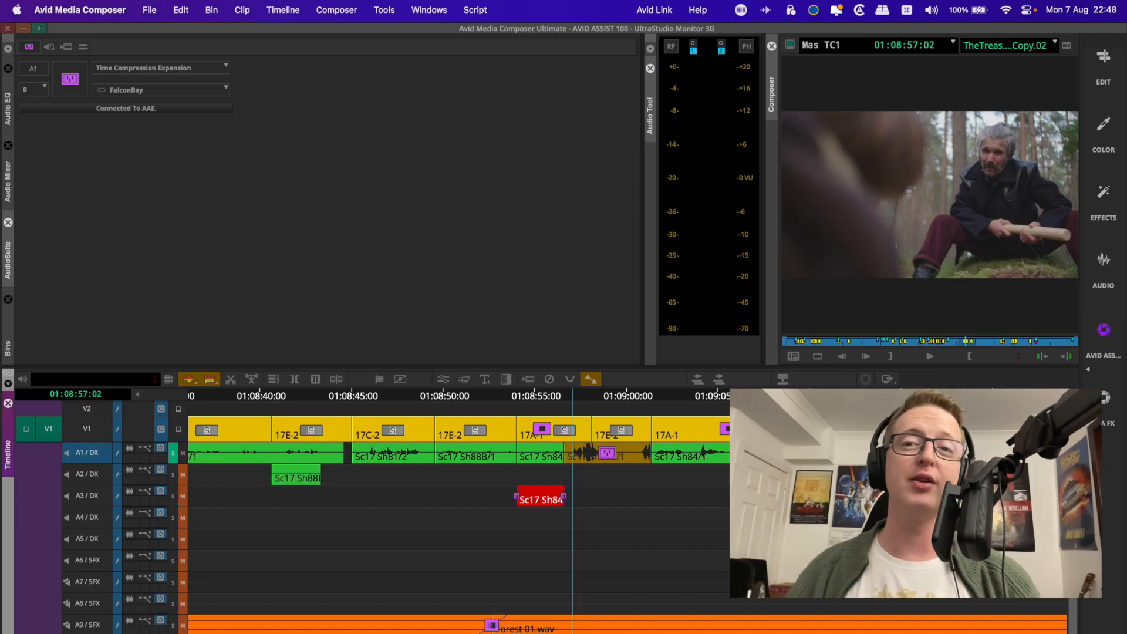
Go to the start of the sequence and select track A4 instead of A1
{"action": "left_click", "coordinate": [1008, 249]}
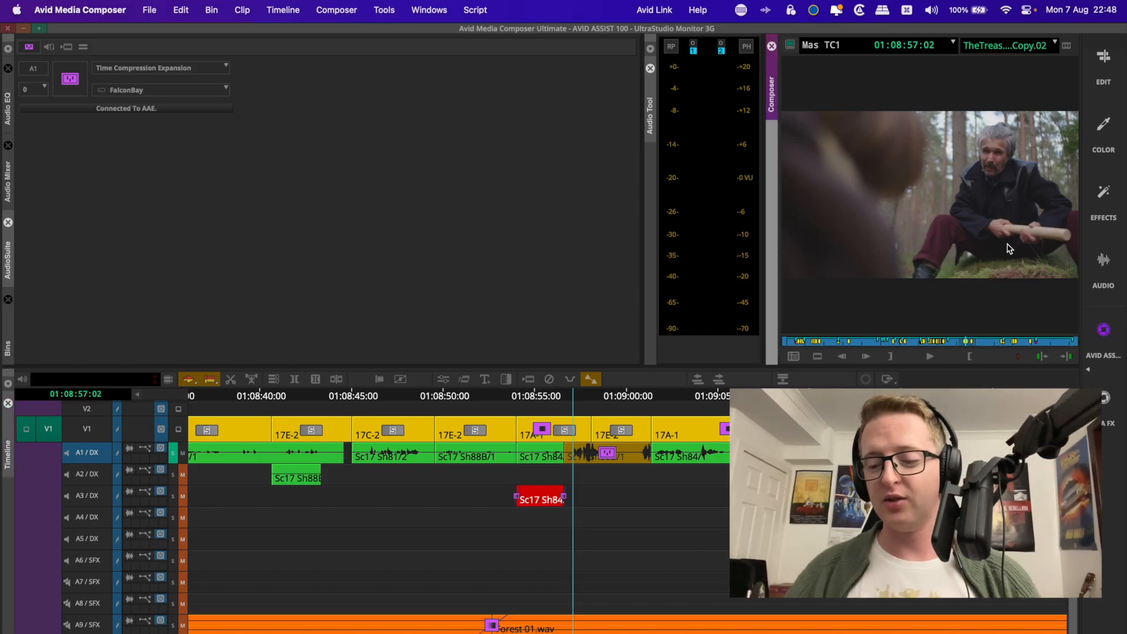
{"action": "key", "text": "super+slash"}
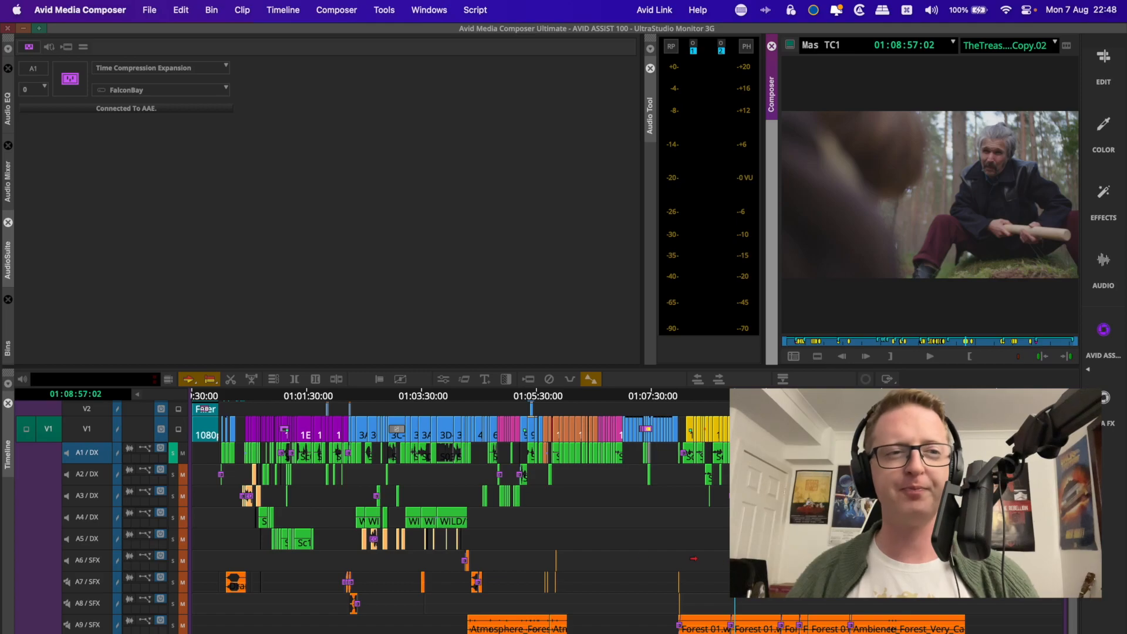
{"action": "left_click", "coordinate": [126, 533]}
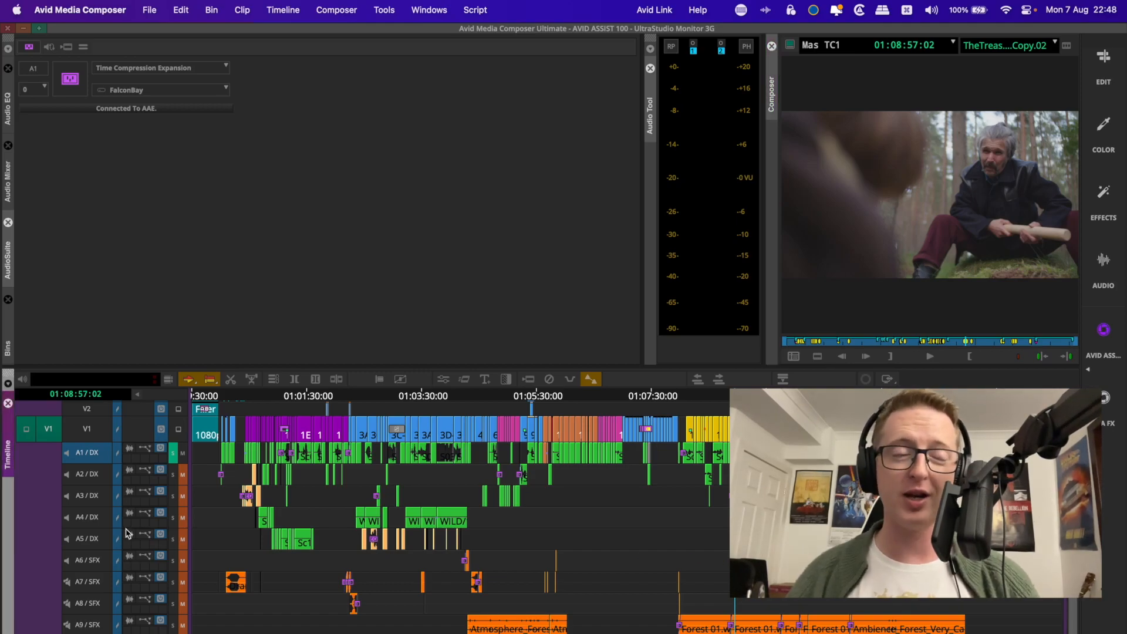
{"action": "key", "text": "Home"}
{"action": "key", "text": "super+bracketright"}
{"action": "key", "text": "super+bracketright"}
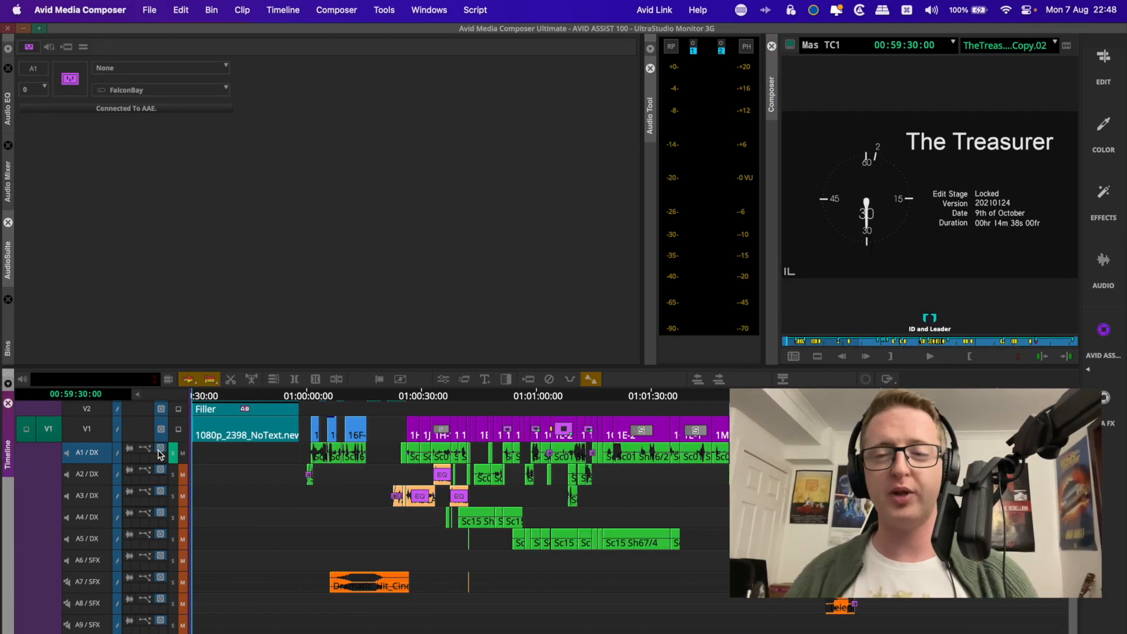
{"action": "left_click", "coordinate": [87, 452]}
{"action": "left_click", "coordinate": [87, 517]}
Insert D-Verb (stereo) on track A1 with the Audio Track Effect Tool and load the Large Church preset
{"action": "left_click", "coordinate": [384, 10]}
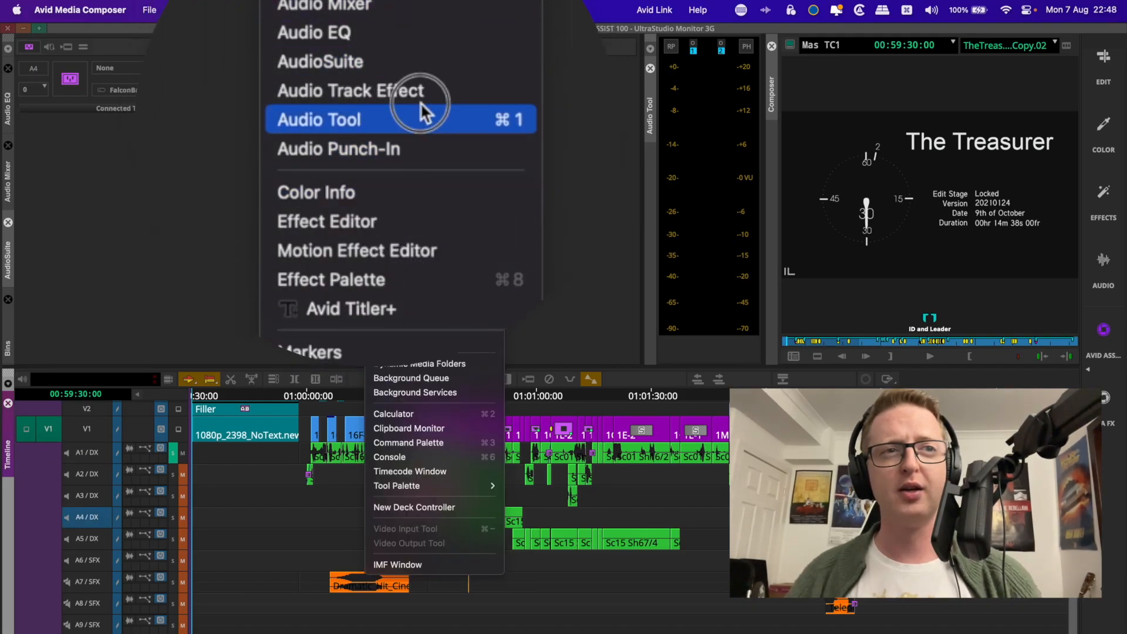
{"action": "left_click", "coordinate": [404, 89]}
{"action": "left_click", "coordinate": [666, 366]}
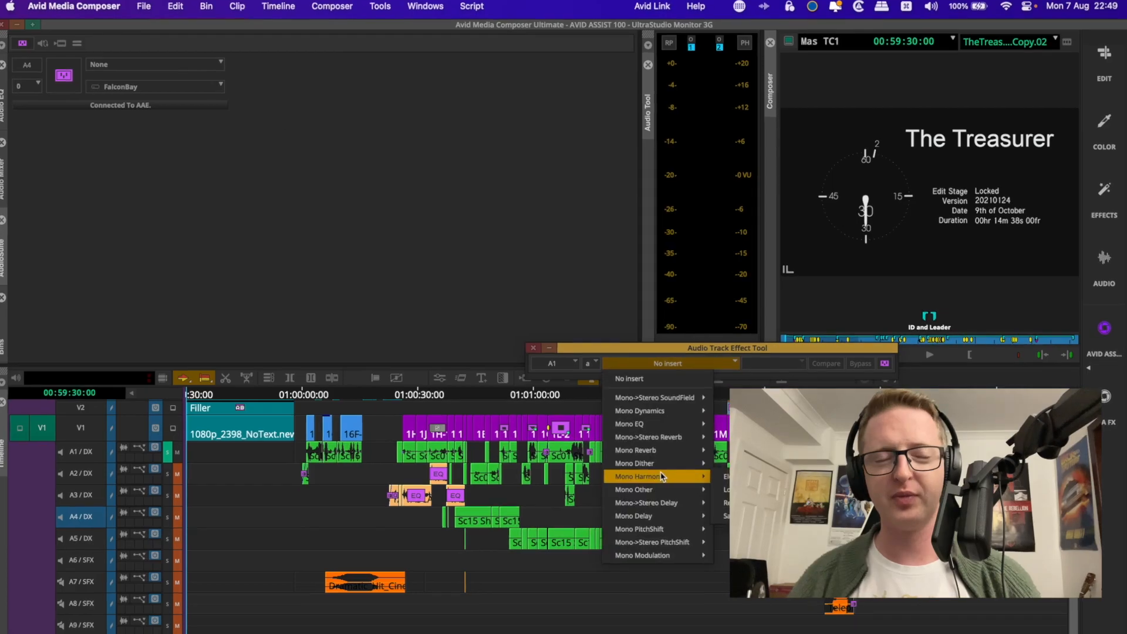
{"action": "mouse_move", "coordinate": [668, 430]}
{"action": "mouse_move", "coordinate": [533, 379]}
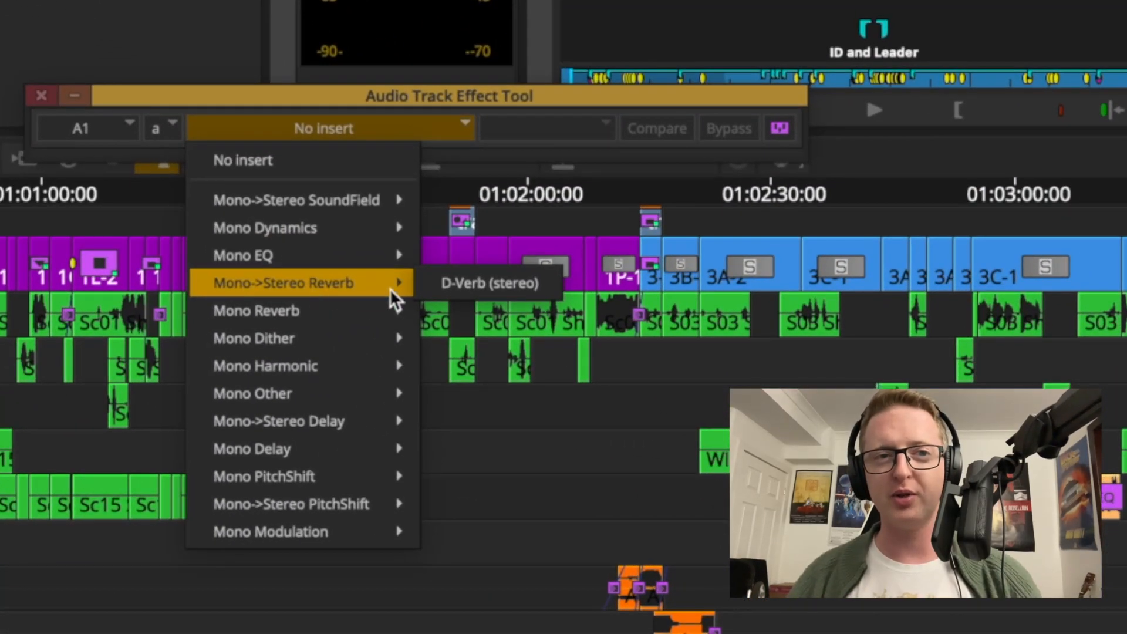
{"action": "left_click", "coordinate": [495, 283]}
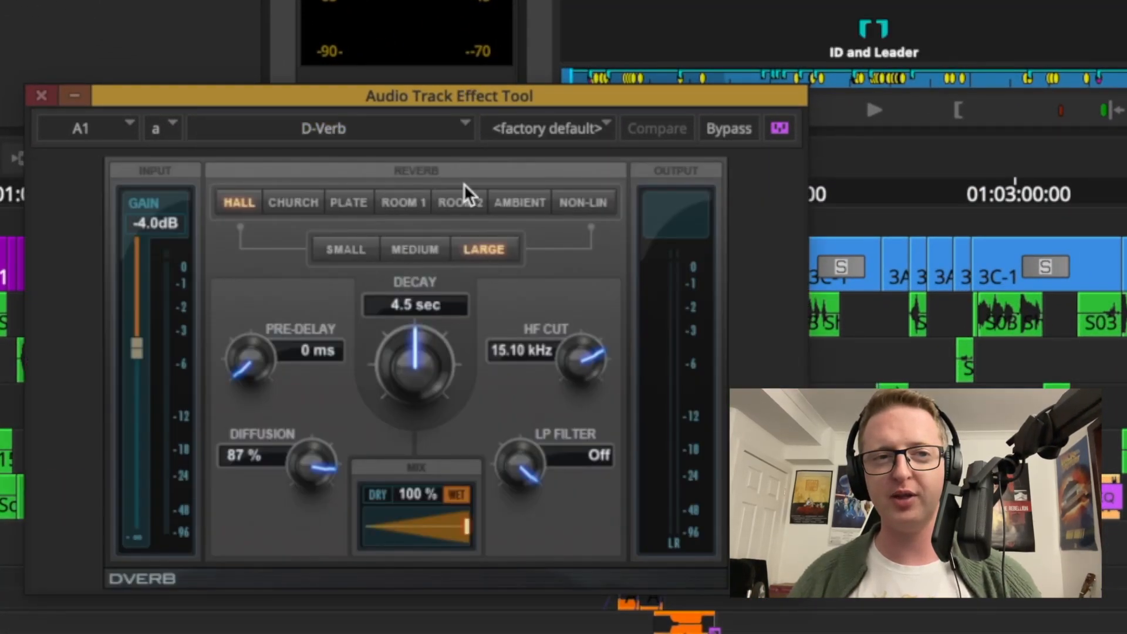
{"action": "left_click", "coordinate": [606, 124]}
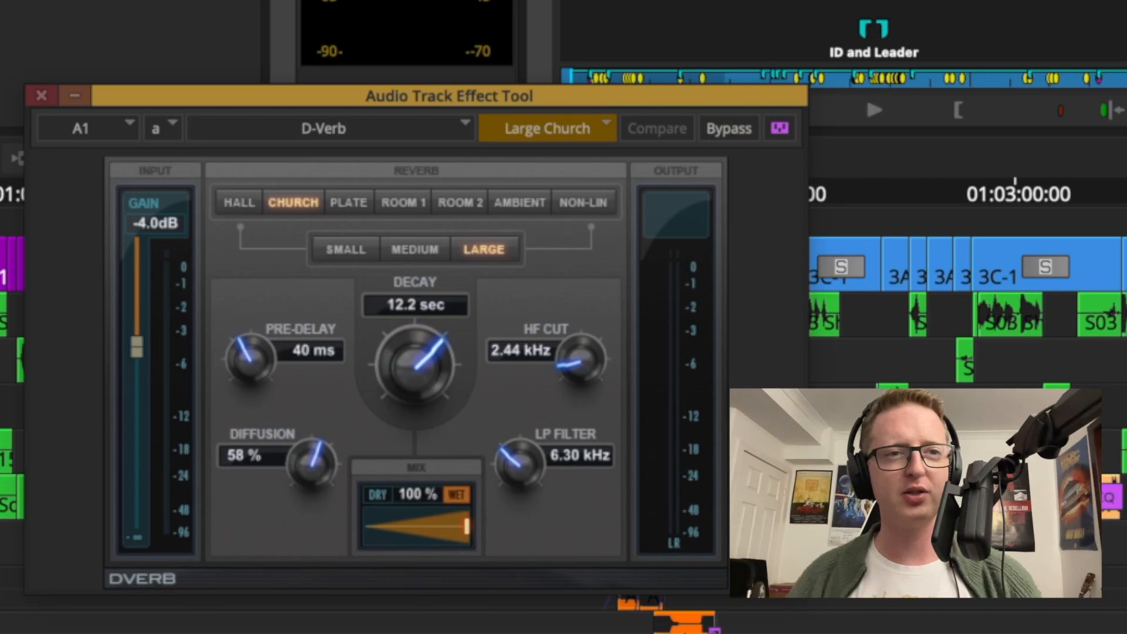
View the tracks available in the Audio Track Effect Tool, keep A1 and close the tool
{"action": "left_click", "coordinate": [128, 125]}
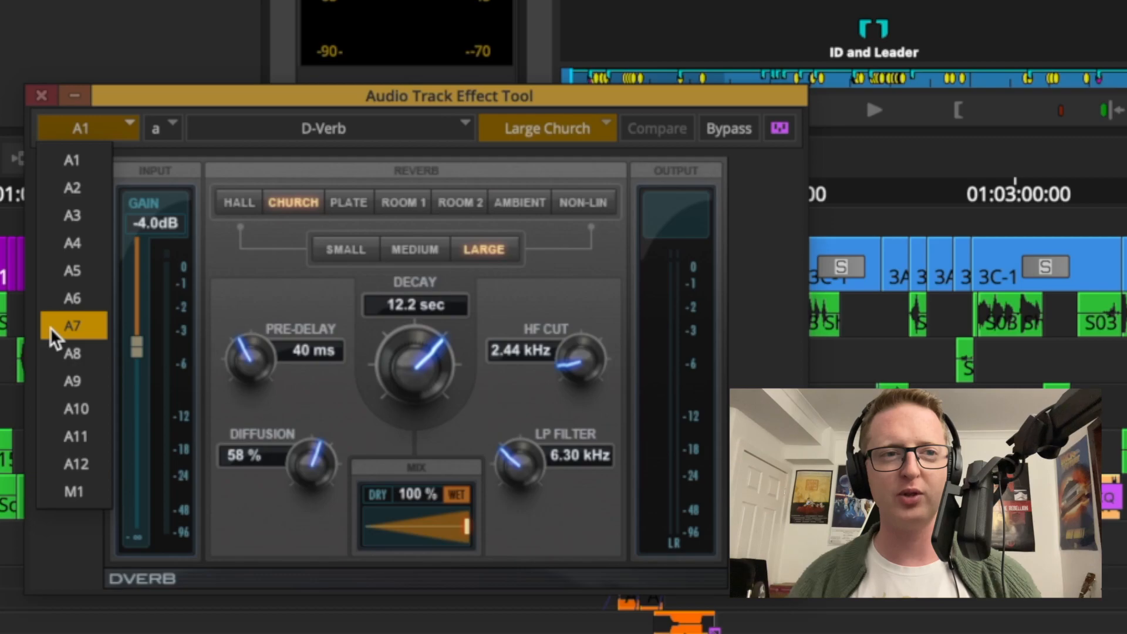
{"action": "left_click", "coordinate": [82, 160]}
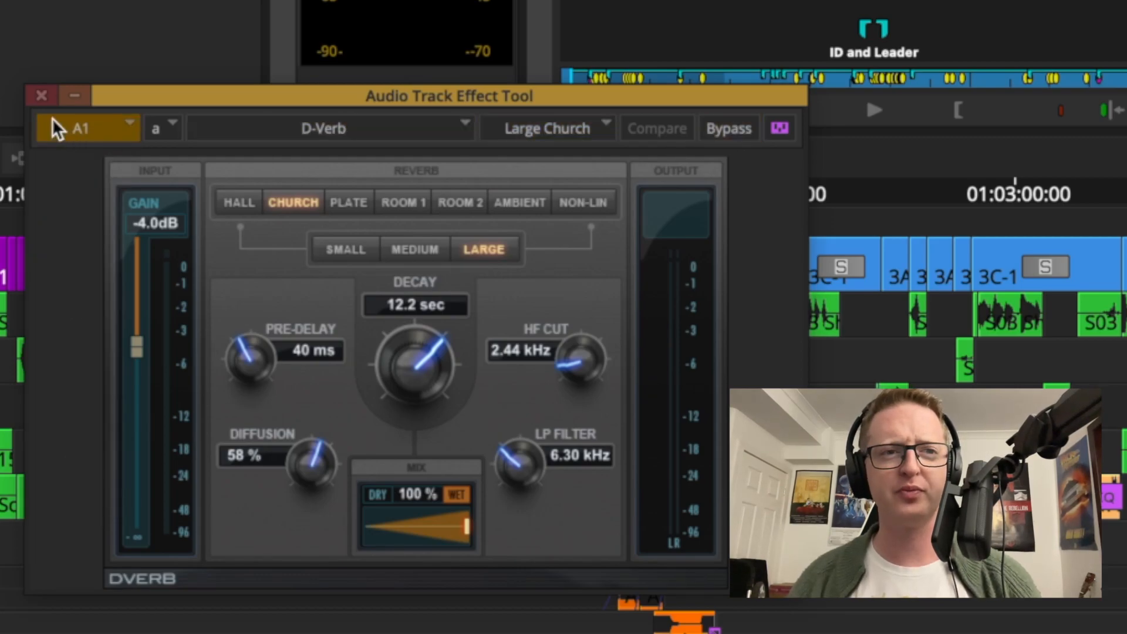
{"action": "left_click", "coordinate": [41, 95]}
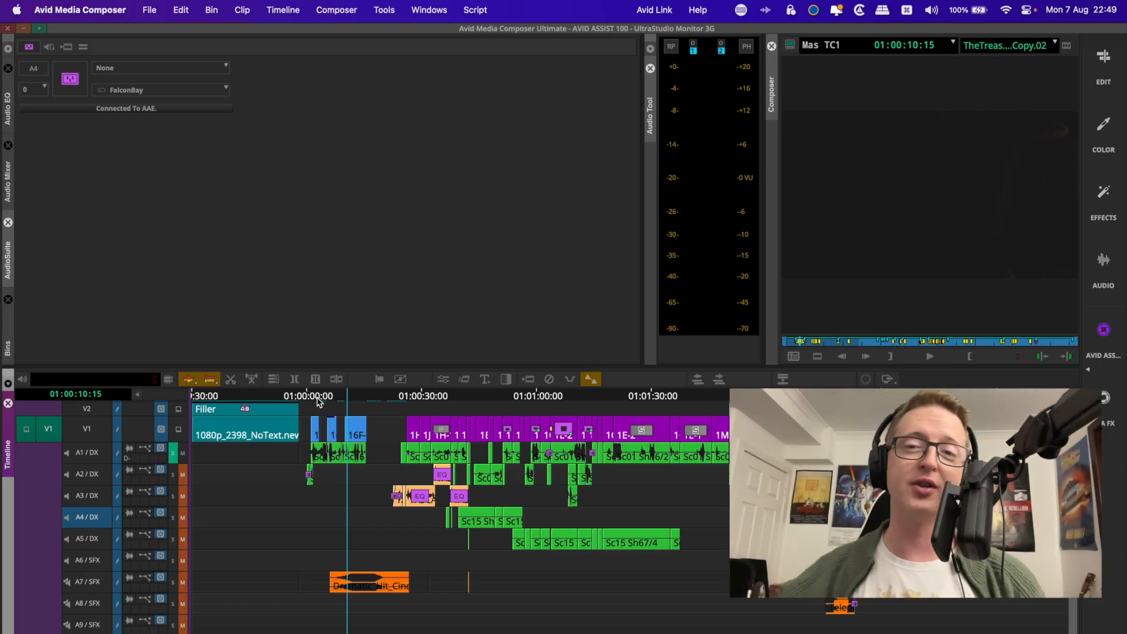
Play back the sequence from 01:00:10:15 to hear the A1 reverb and return to its start
{"action": "key", "text": "space"}
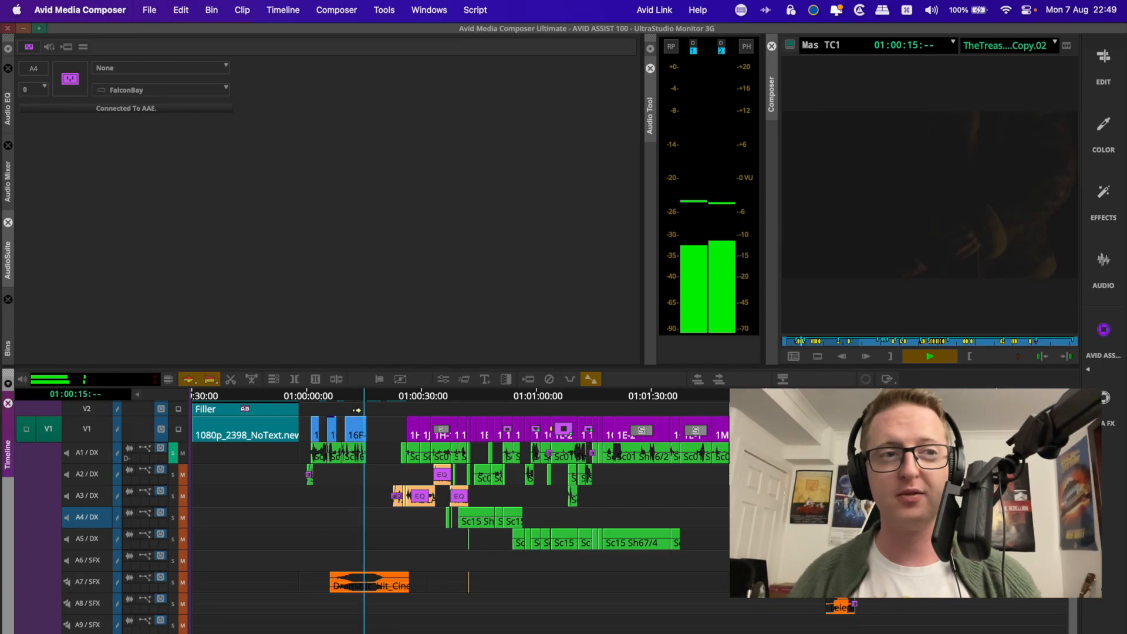
{"action": "key", "text": "space"}
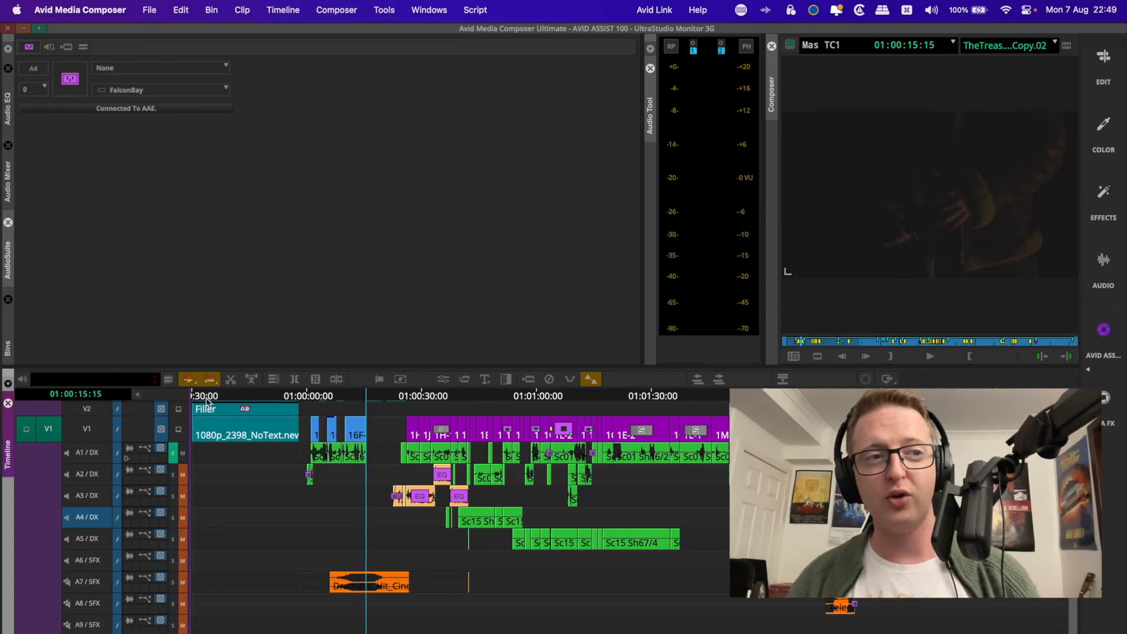
{"action": "key", "text": "Home"}
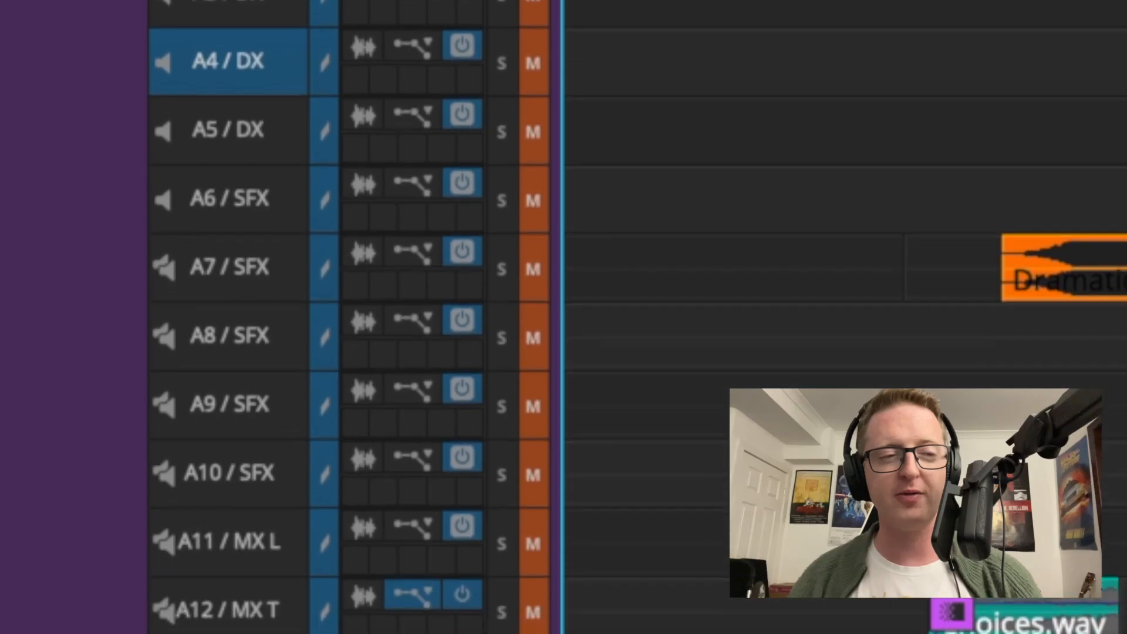
Hide the timeline's Track Control Panel and show it again
{"action": "left_click", "coordinate": [29, 621]}
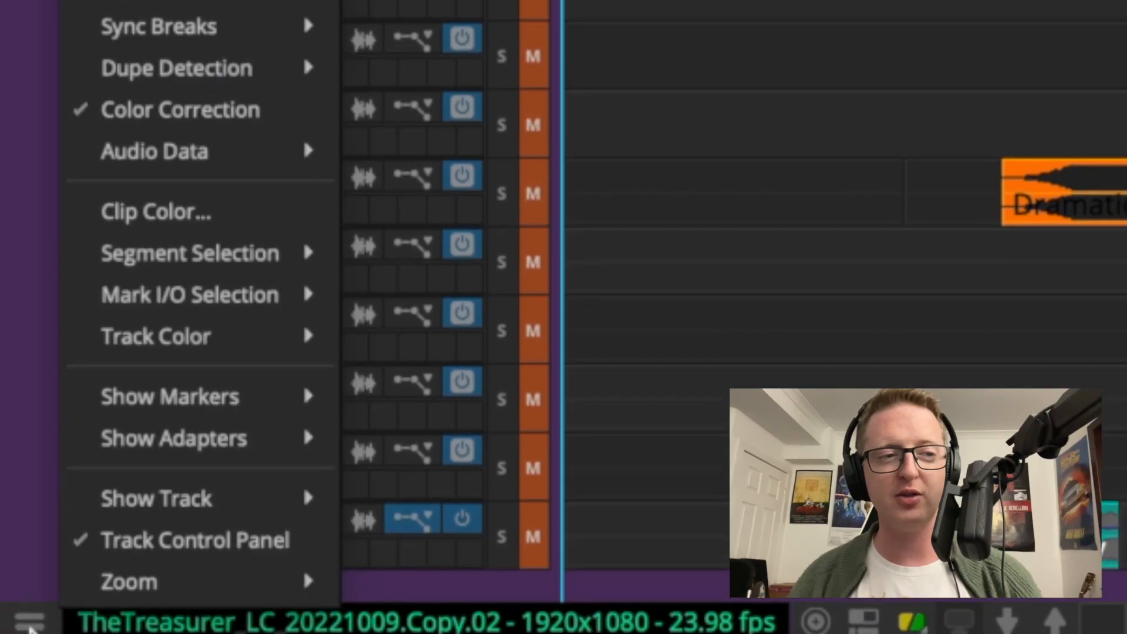
{"action": "left_click", "coordinate": [202, 543]}
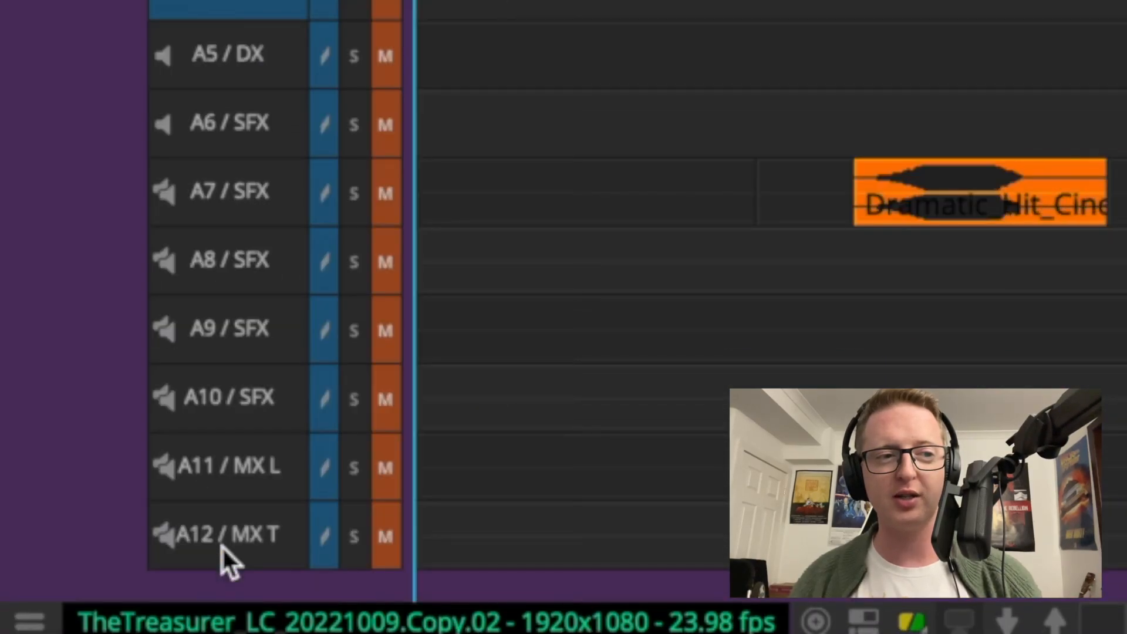
{"action": "left_click", "coordinate": [29, 621]}
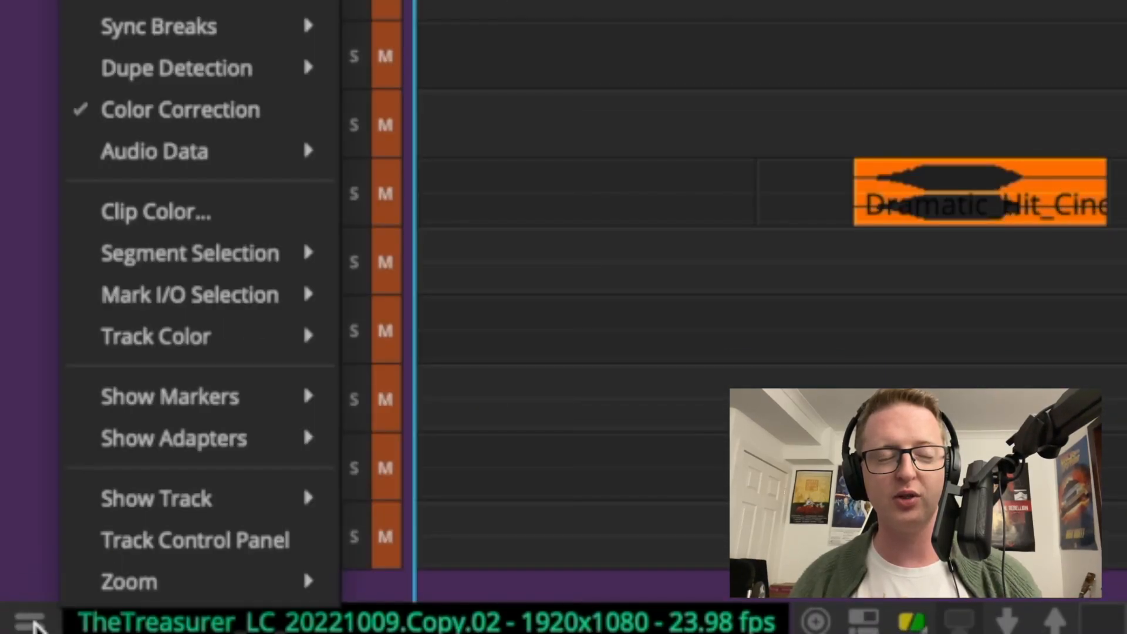
{"action": "left_click", "coordinate": [221, 540]}
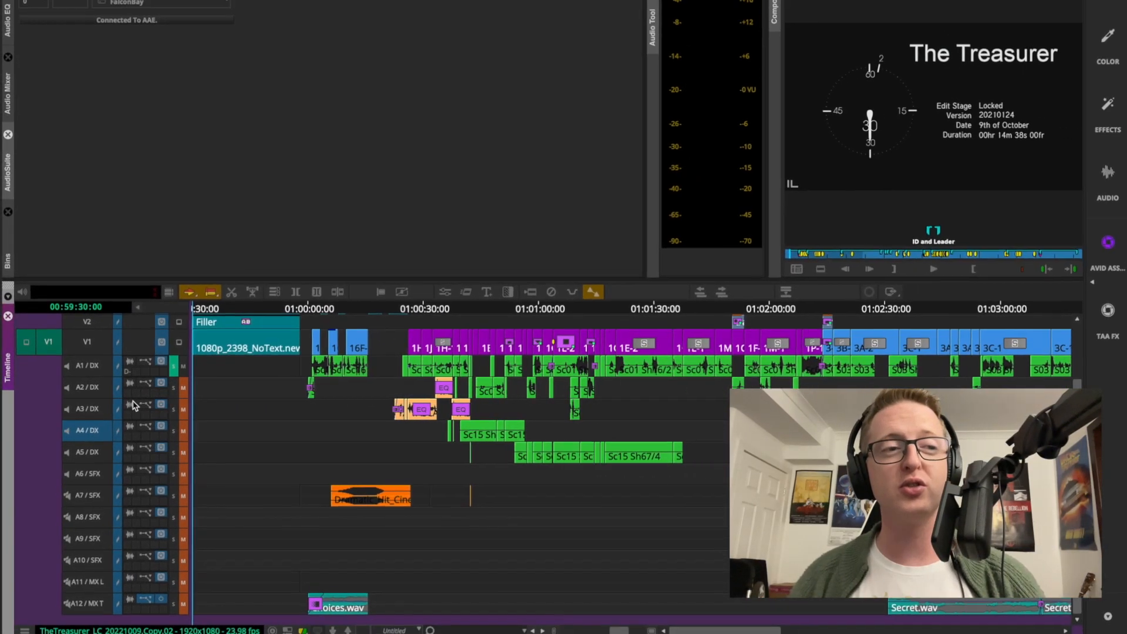
Open the Audio Track Effect Tool for tracks A2 and A10, view the insert options for A10 and close it
{"action": "left_click", "coordinate": [131, 397]}
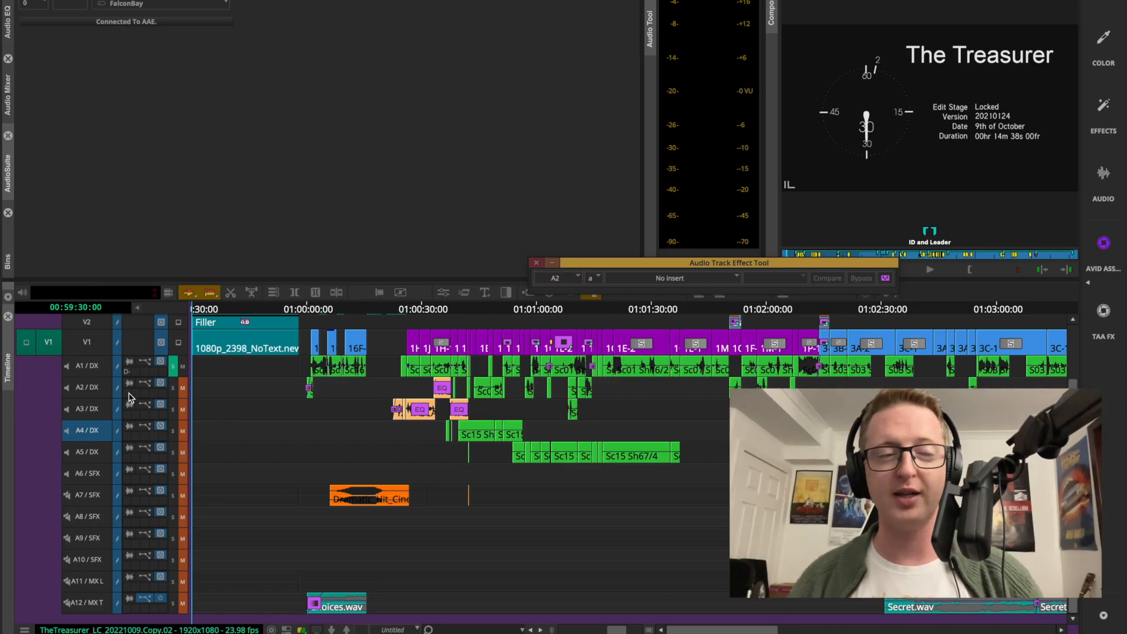
{"action": "left_click", "coordinate": [536, 263]}
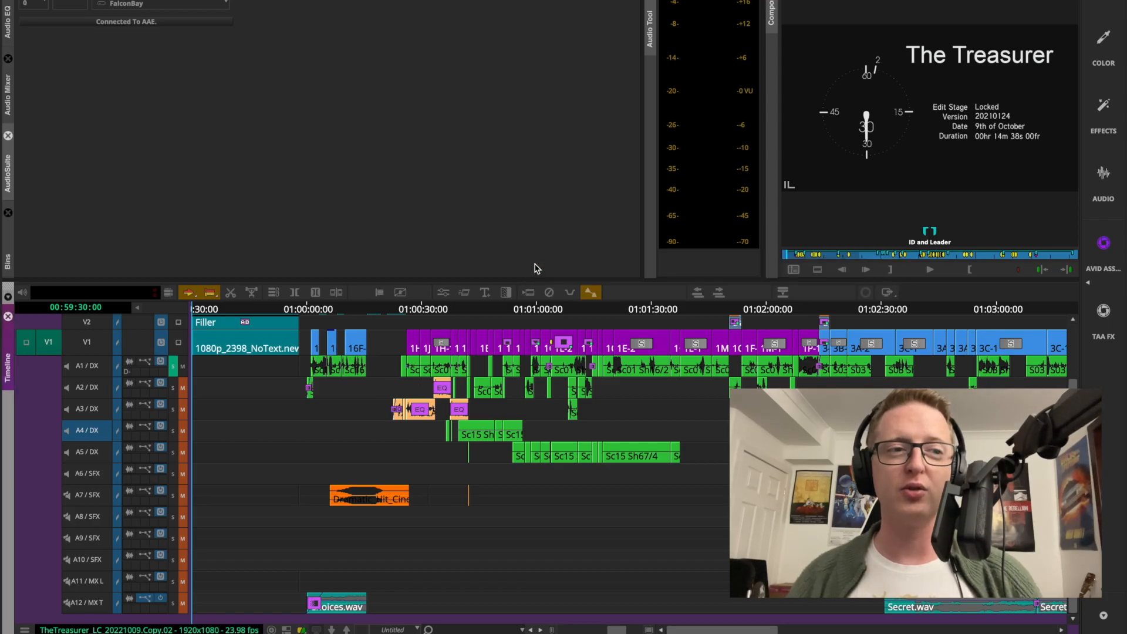
{"action": "left_click", "coordinate": [126, 567]}
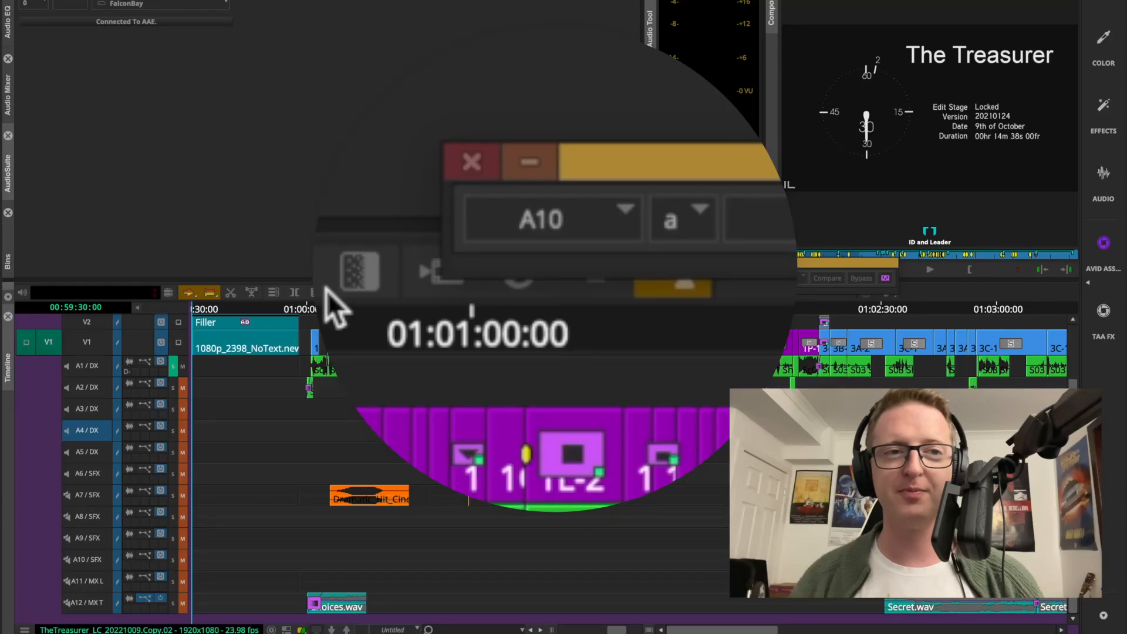
{"action": "left_click", "coordinate": [760, 218]}
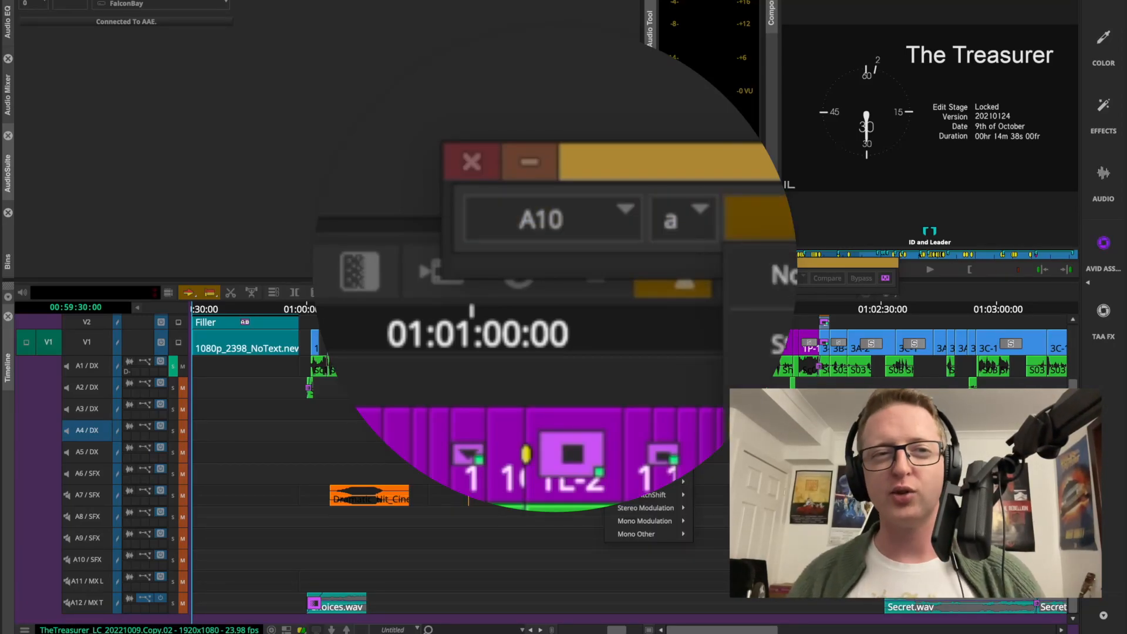
{"action": "left_click", "coordinate": [635, 177]}
{"action": "left_click", "coordinate": [535, 263]}
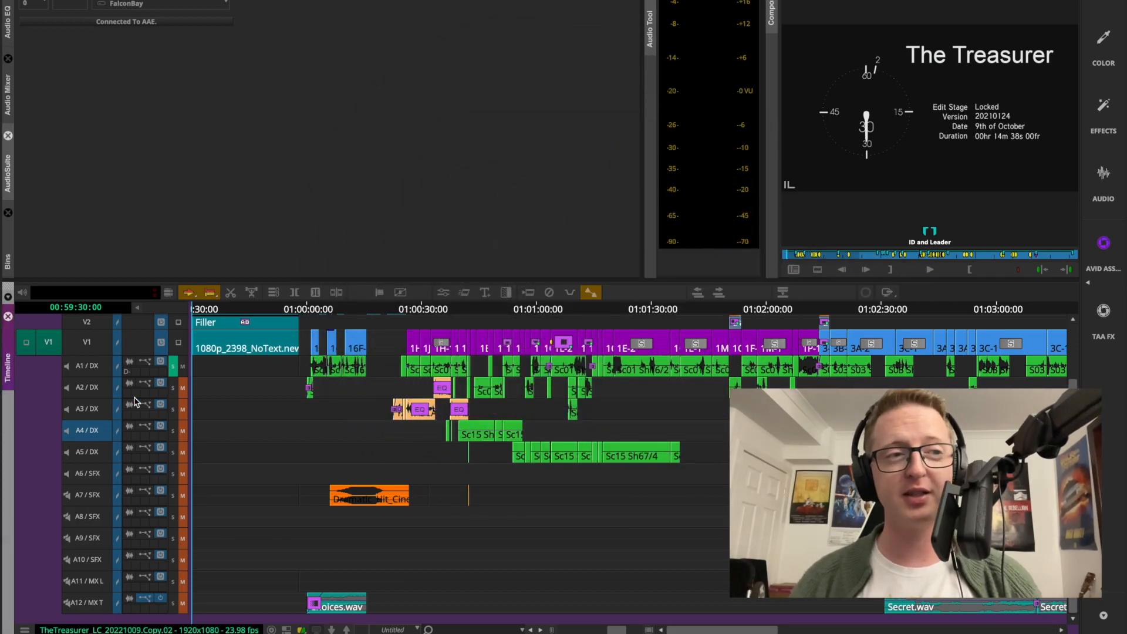
Remove the D-Verb insert from track A1 and close the Audio Track Effect Tool
{"action": "left_click", "coordinate": [127, 371]}
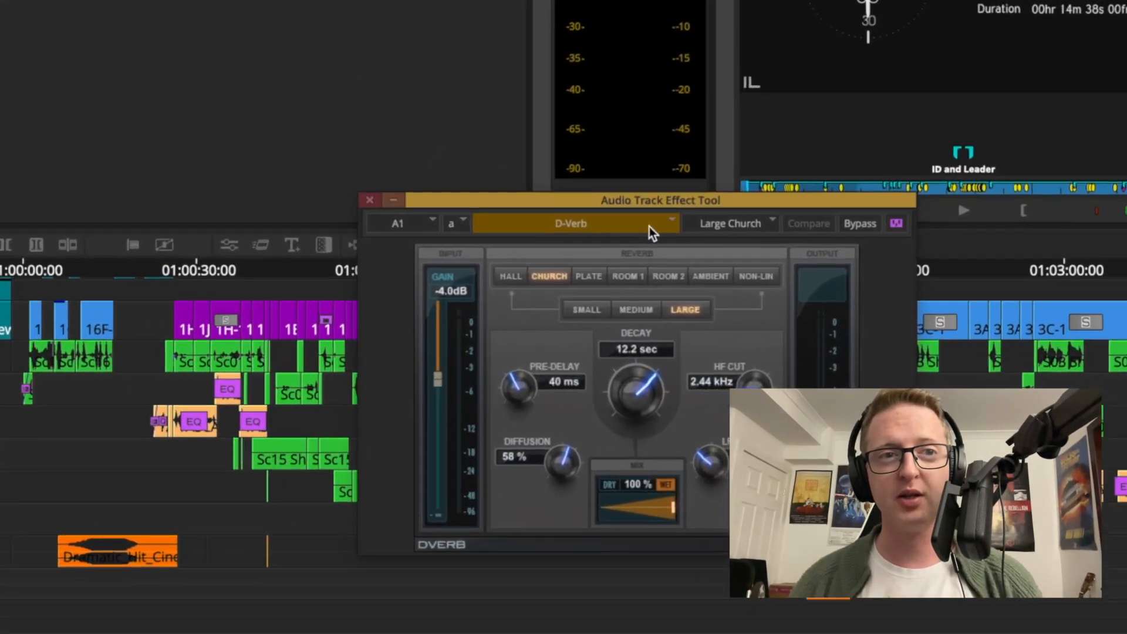
{"action": "left_click", "coordinate": [737, 271]}
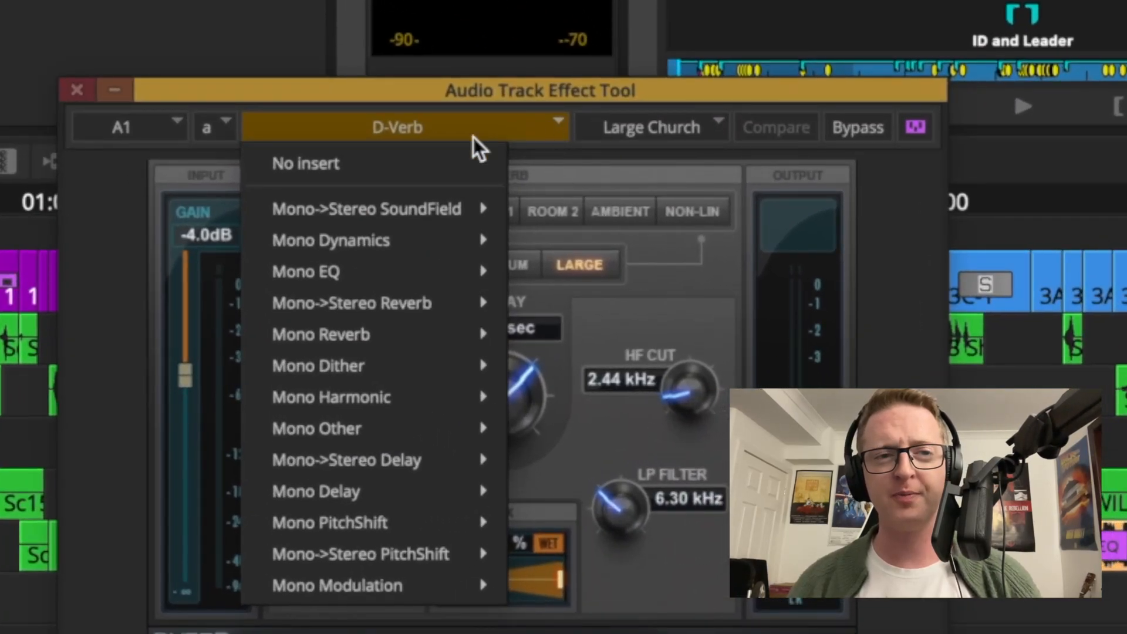
{"action": "left_click", "coordinate": [383, 170]}
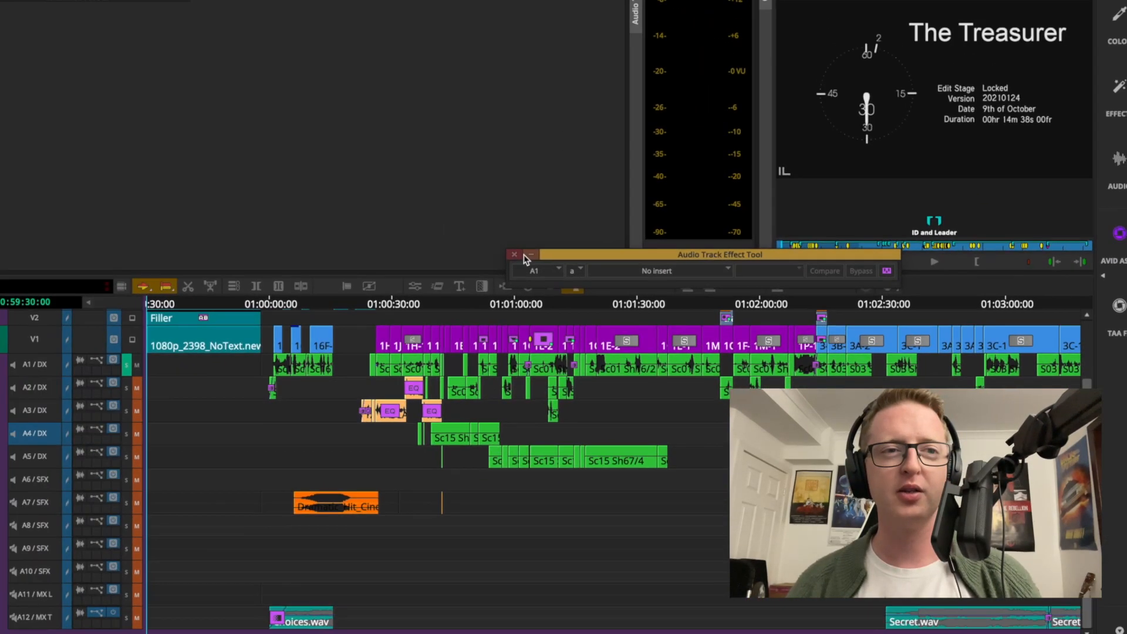
{"action": "left_click", "coordinate": [516, 254]}
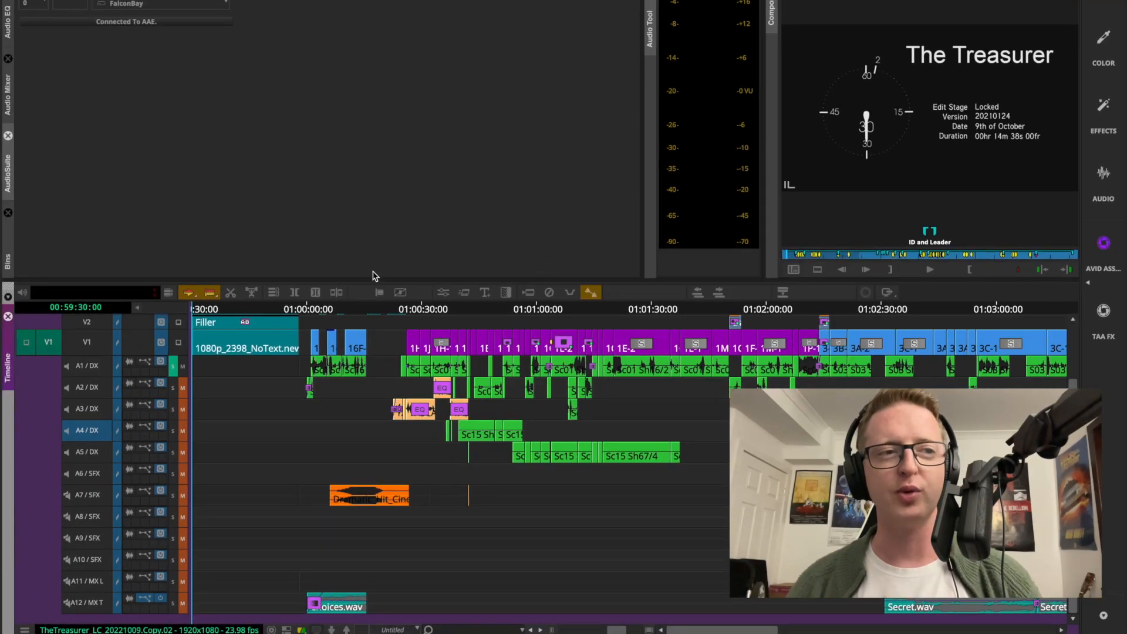
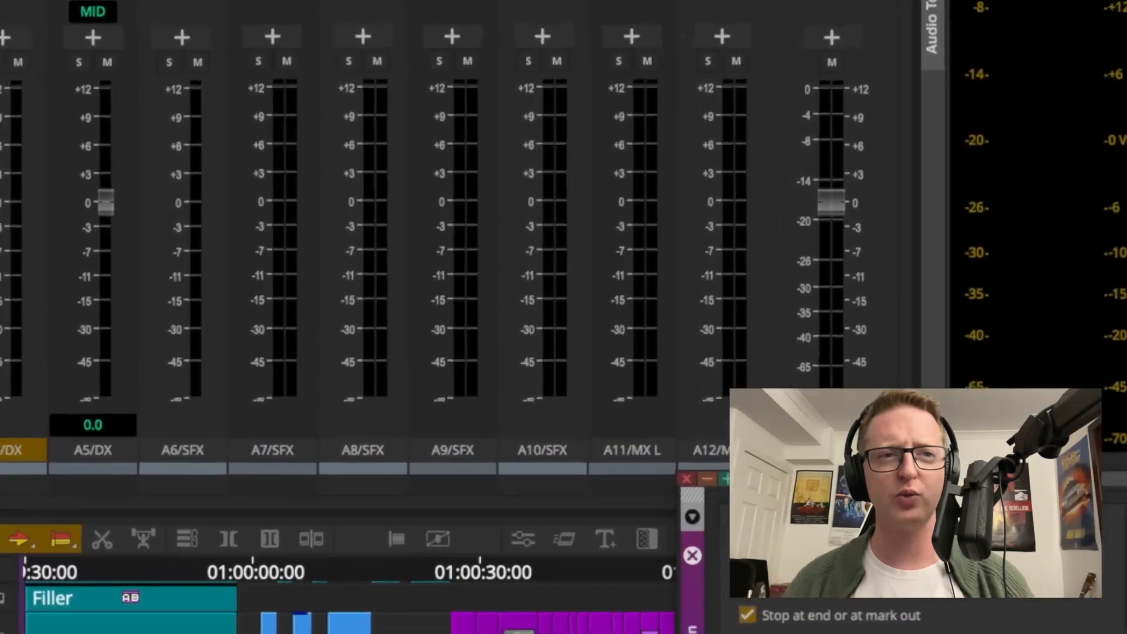
Reposition the Punch-in window and set its input source to MacBook Pro Microphone
{"action": "left_click_drag", "start_coordinate": [644, 356], "coordinate": [349, 159]}
{"action": "left_click_drag", "start_coordinate": [332, 82], "coordinate": [319, 54]}
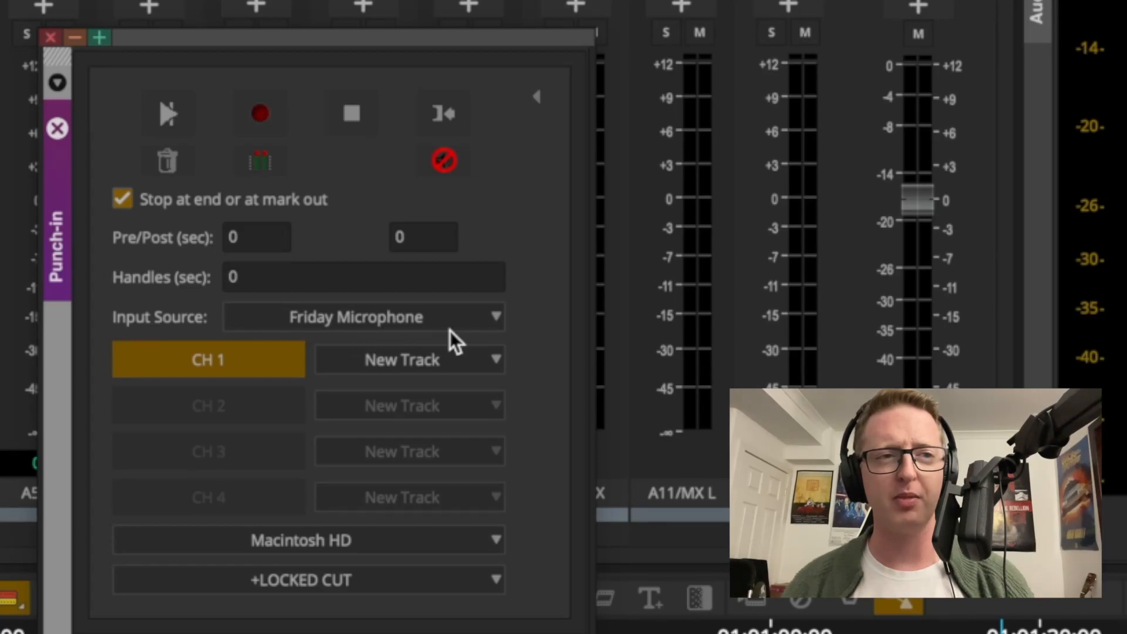
{"action": "left_click", "coordinate": [491, 326]}
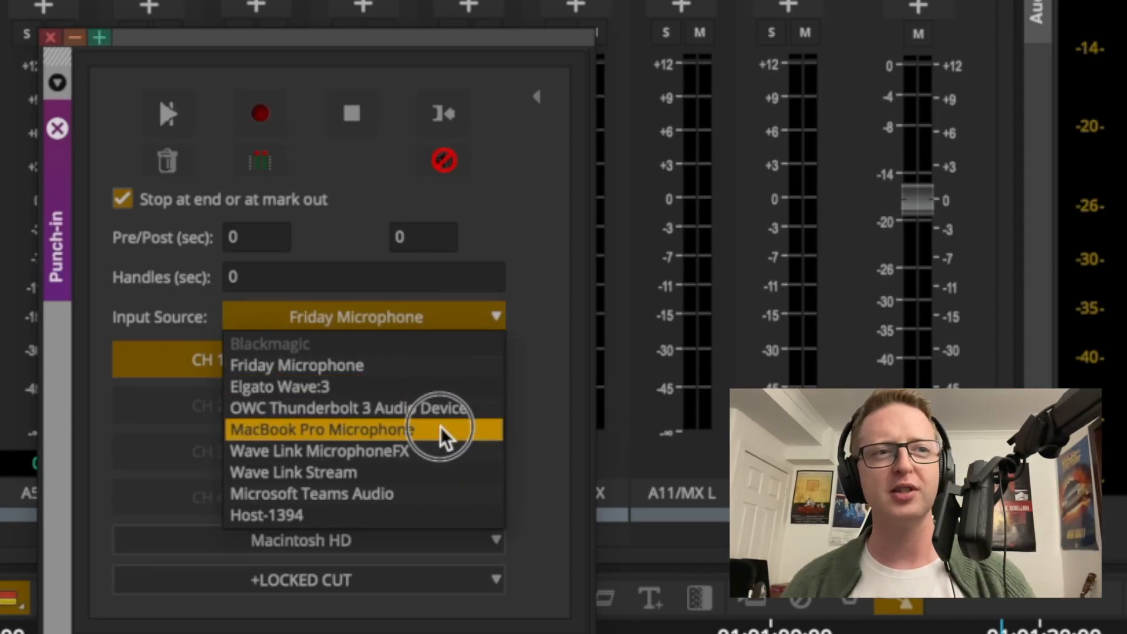
{"action": "left_click", "coordinate": [372, 431]}
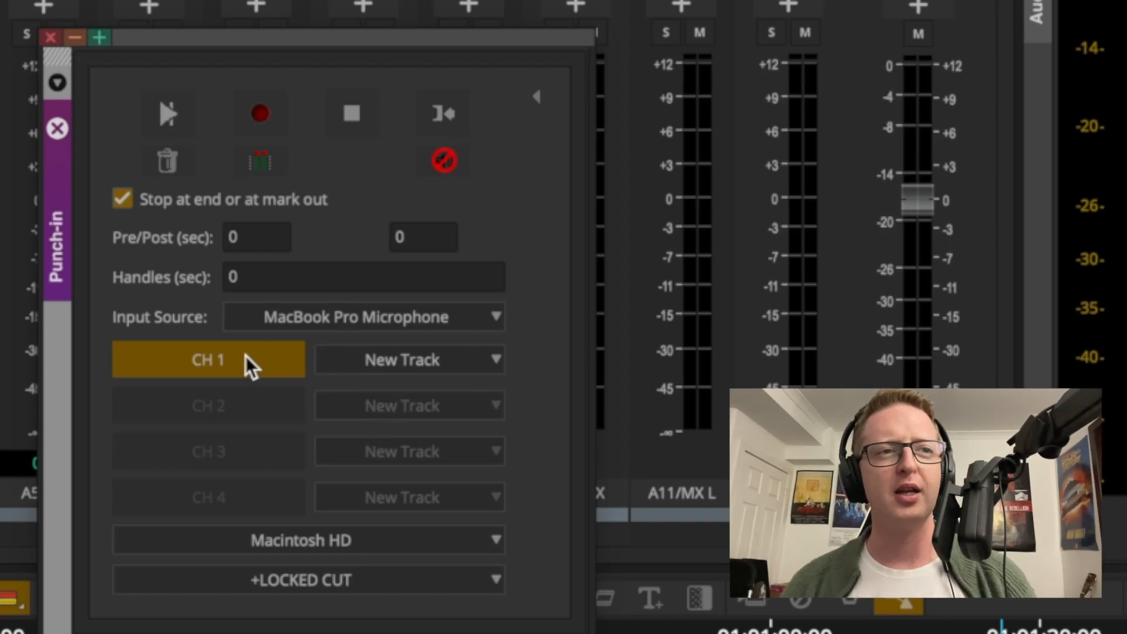
Look through the CH 1 target tracks, set the recording drive to FalconBay and view the available target bins
{"action": "left_click", "coordinate": [479, 367]}
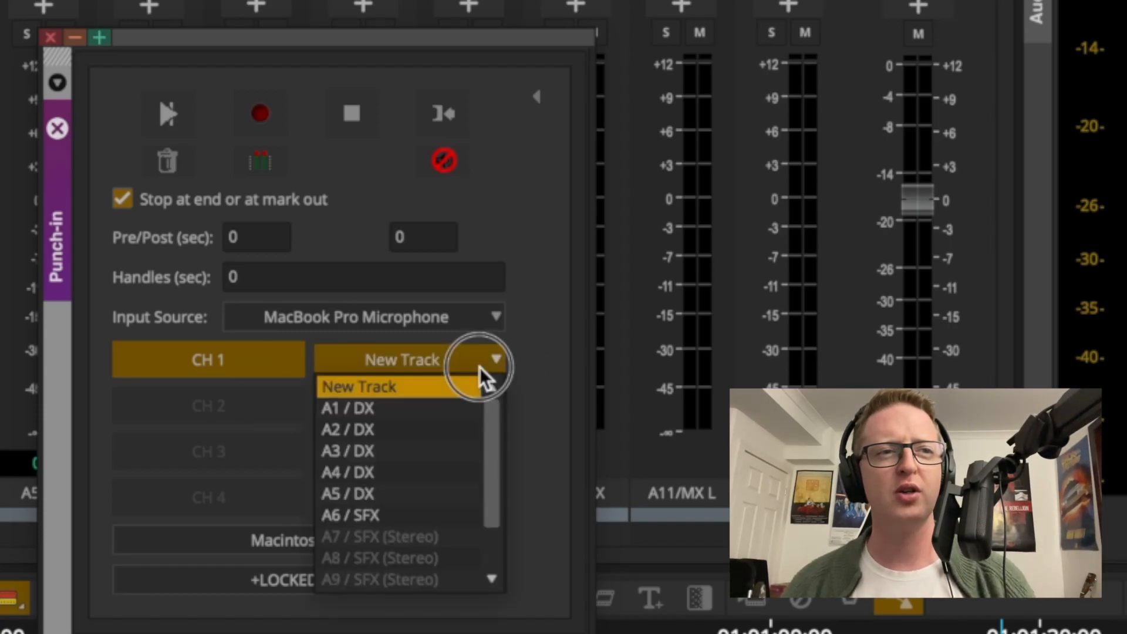
{"action": "left_click", "coordinate": [543, 364]}
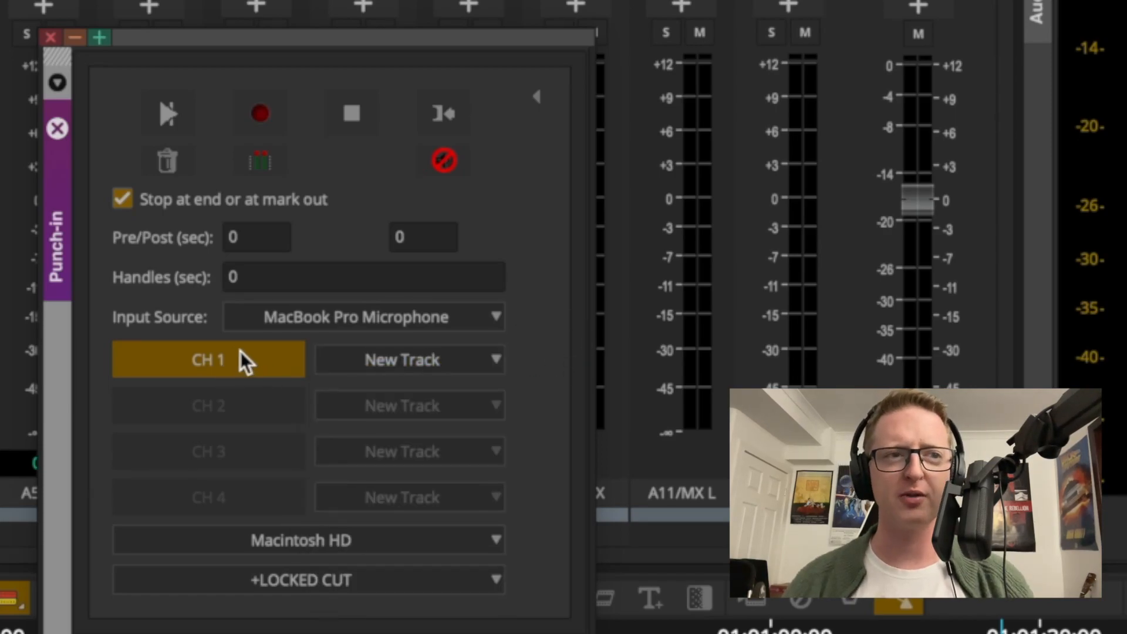
{"action": "left_click", "coordinate": [431, 542]}
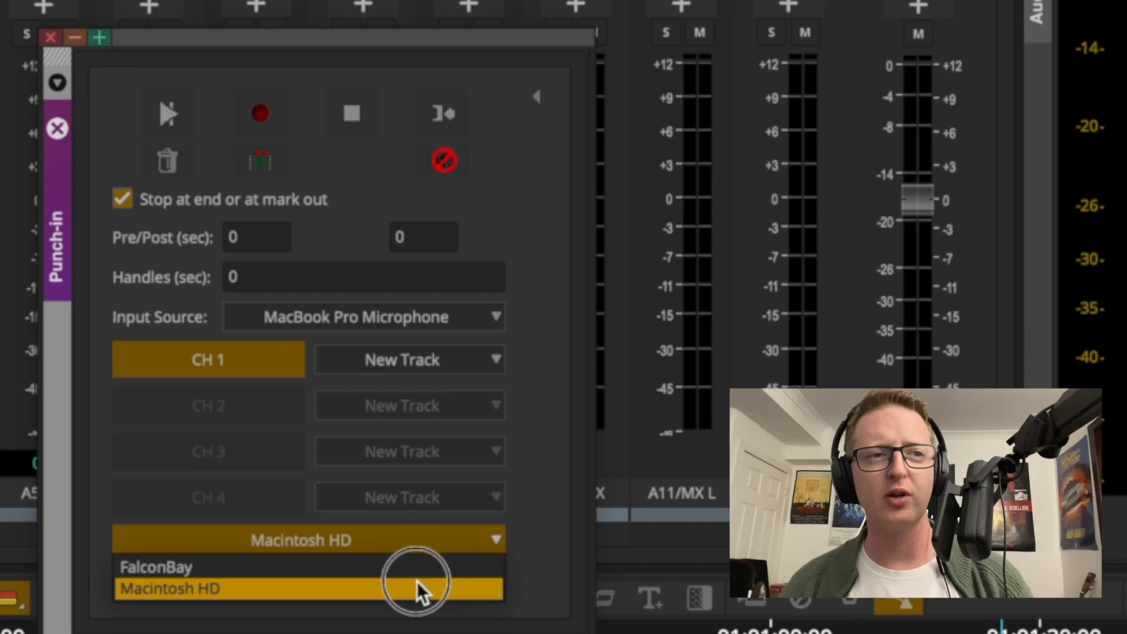
{"action": "left_click", "coordinate": [420, 567]}
{"action": "left_click", "coordinate": [406, 581]}
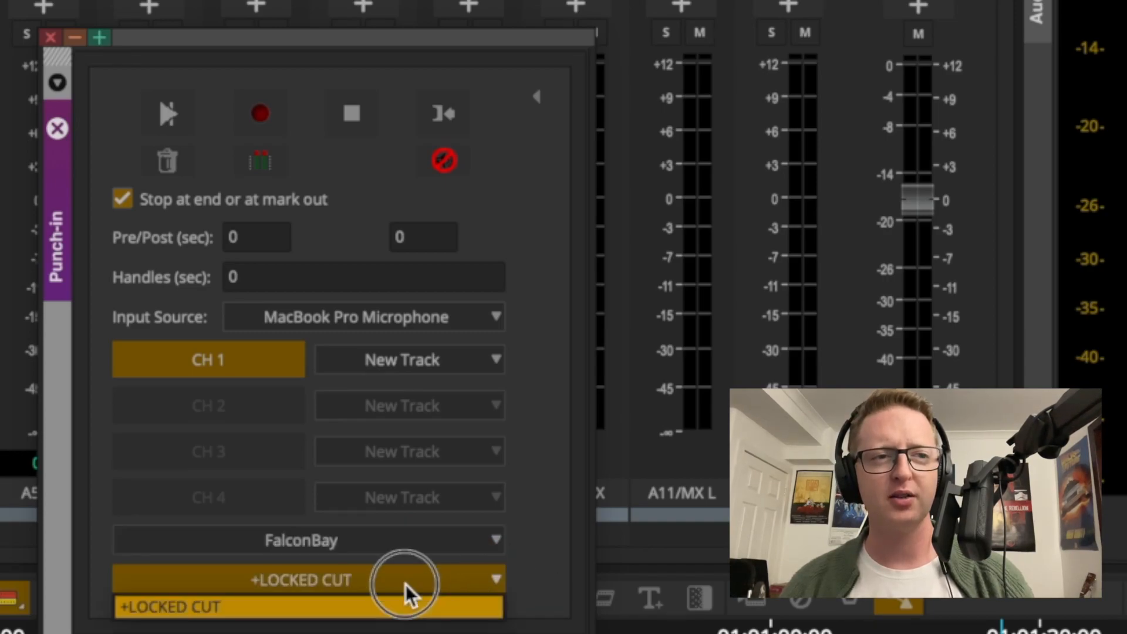
{"action": "left_click", "coordinate": [541, 569]}
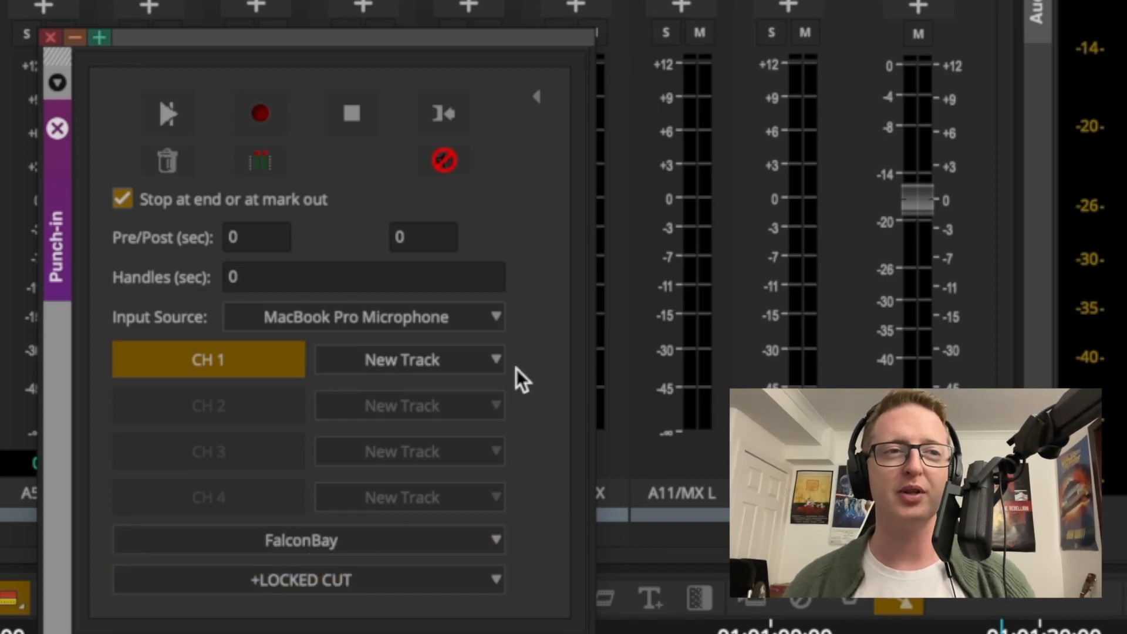
Assign Punch-in channel CH 1 to track A2 / DX and show the tool's audio level meters
{"action": "left_click", "coordinate": [434, 363]}
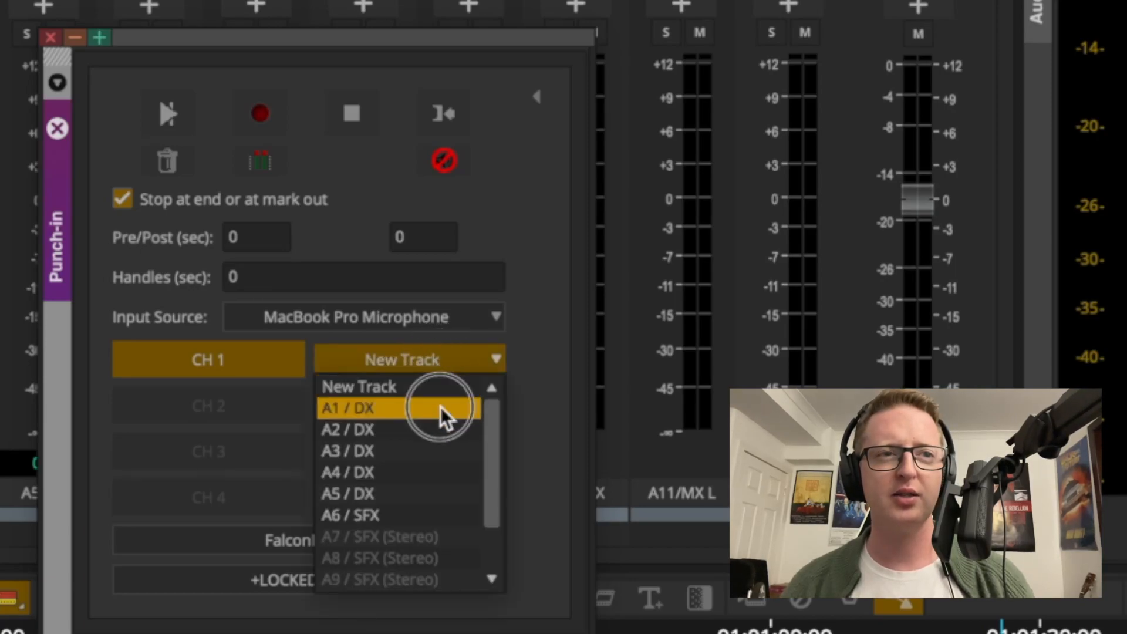
{"action": "left_click", "coordinate": [441, 430]}
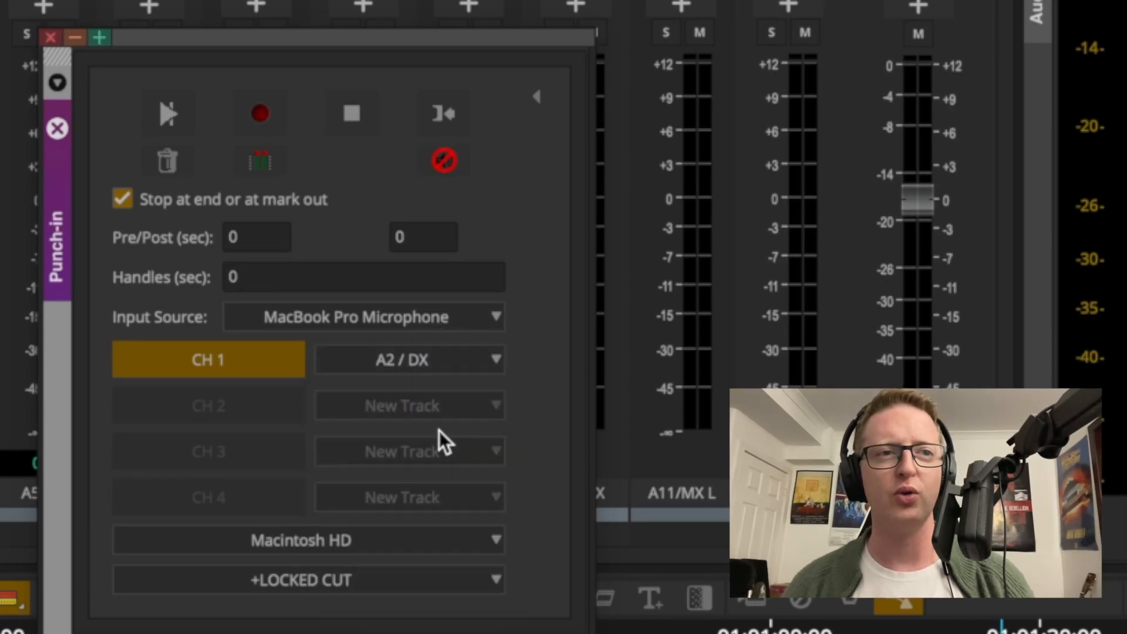
{"action": "left_click", "coordinate": [536, 99]}
{"action": "left_click", "coordinate": [537, 100]}
{"action": "left_click", "coordinate": [538, 100]}
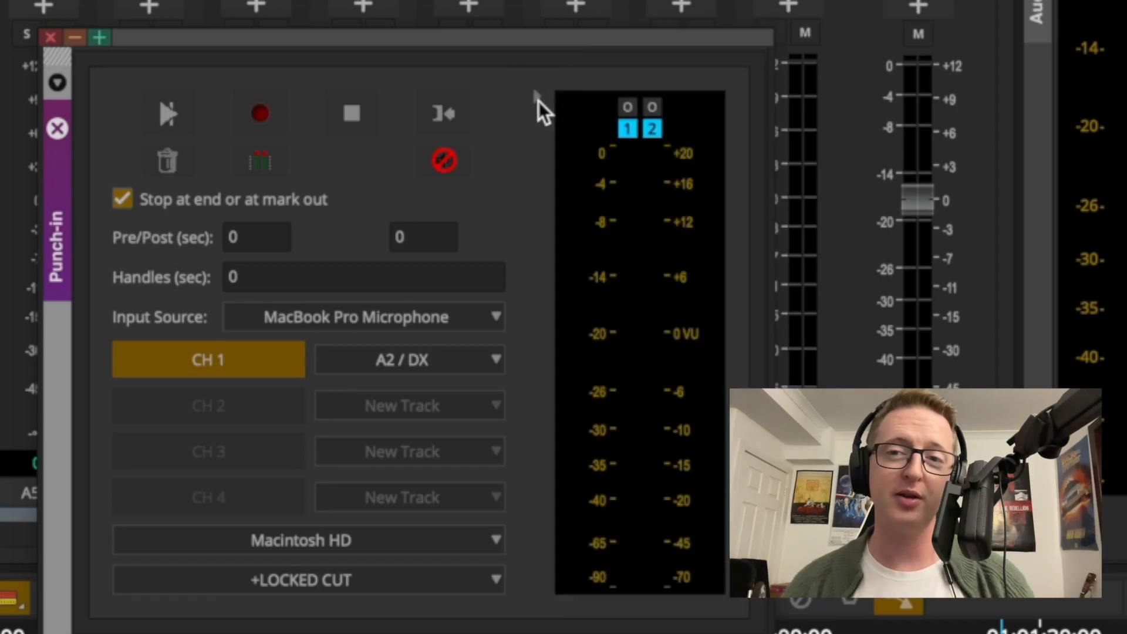
{"action": "left_click", "coordinate": [538, 101]}
{"action": "left_click", "coordinate": [537, 100]}
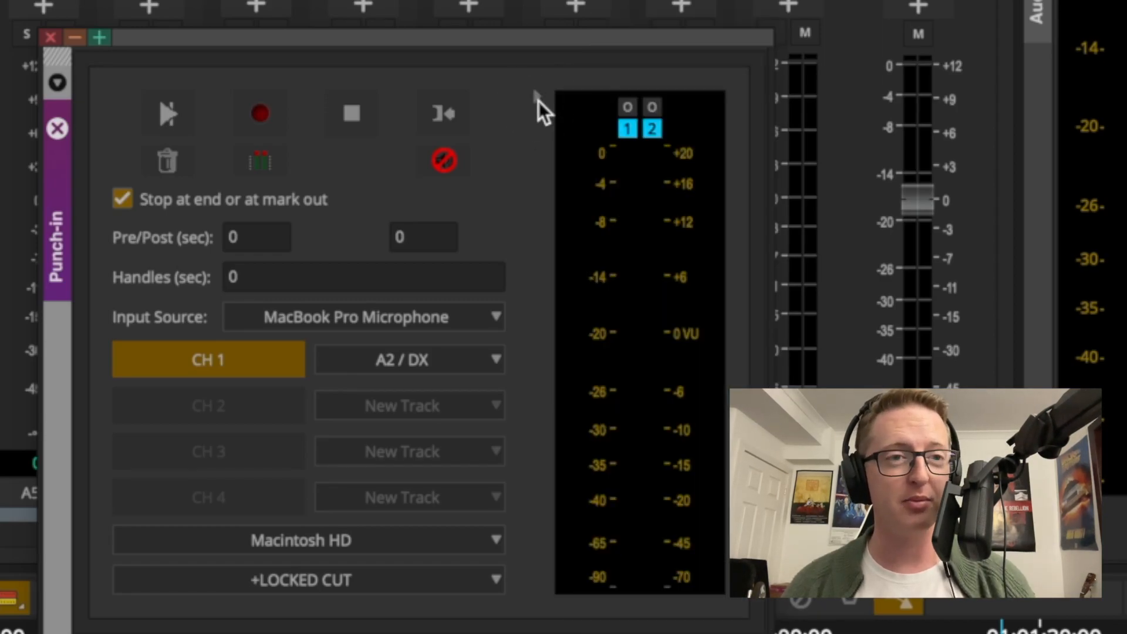
{"action": "left_click", "coordinate": [538, 101]}
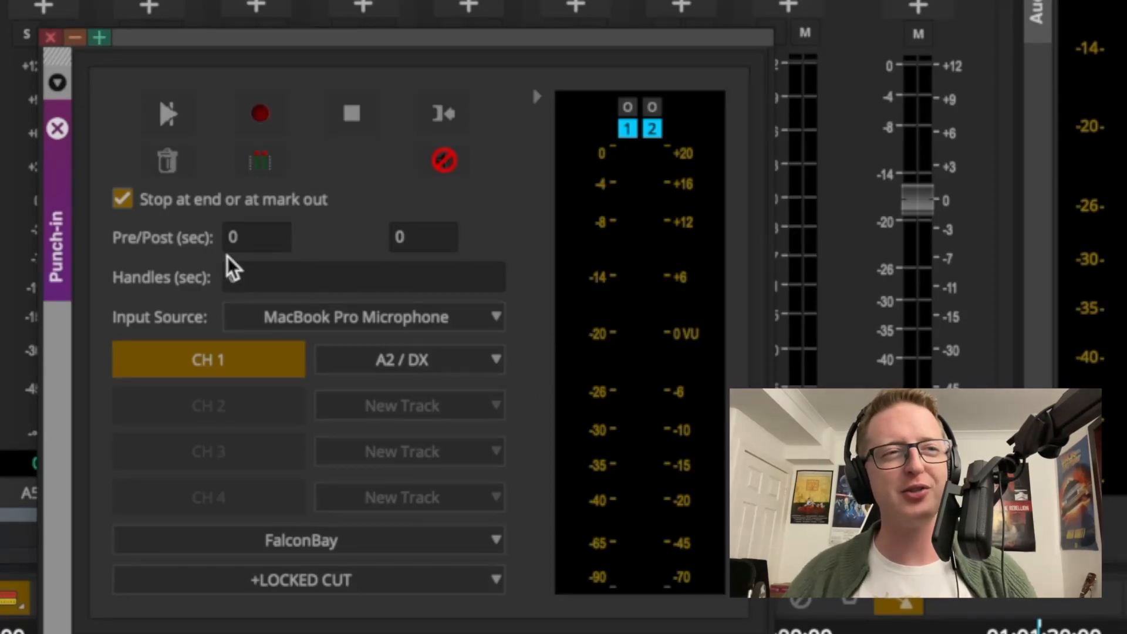
Set the Punch-in pre-roll to 1 second and open the post-roll value for editing
{"action": "left_click", "coordinate": [241, 236]}
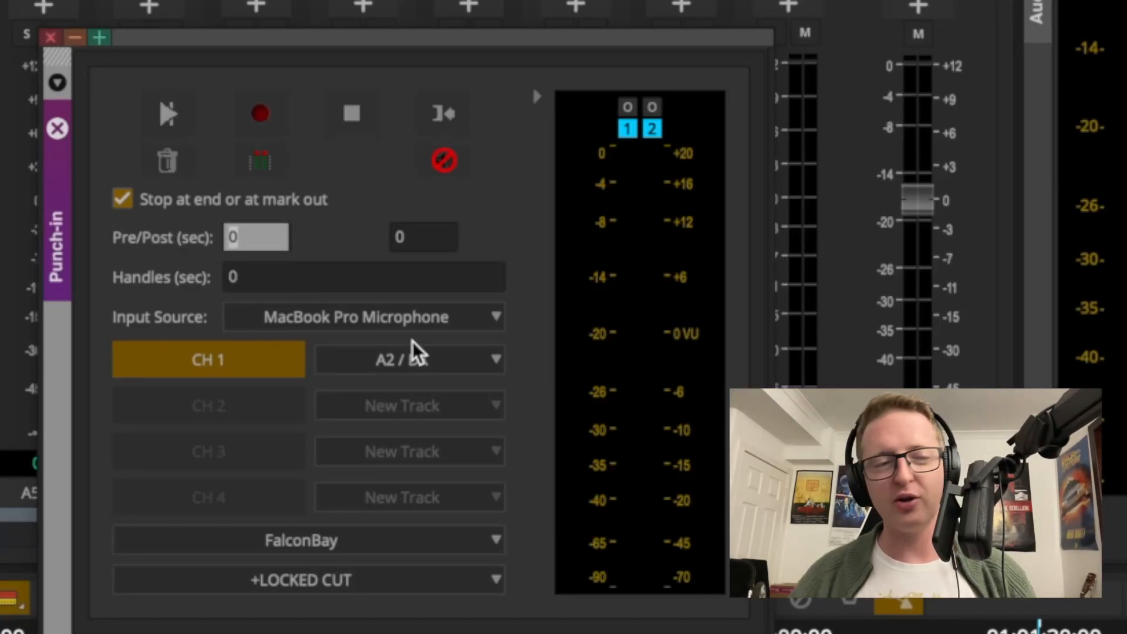
{"action": "type", "text": "1"}
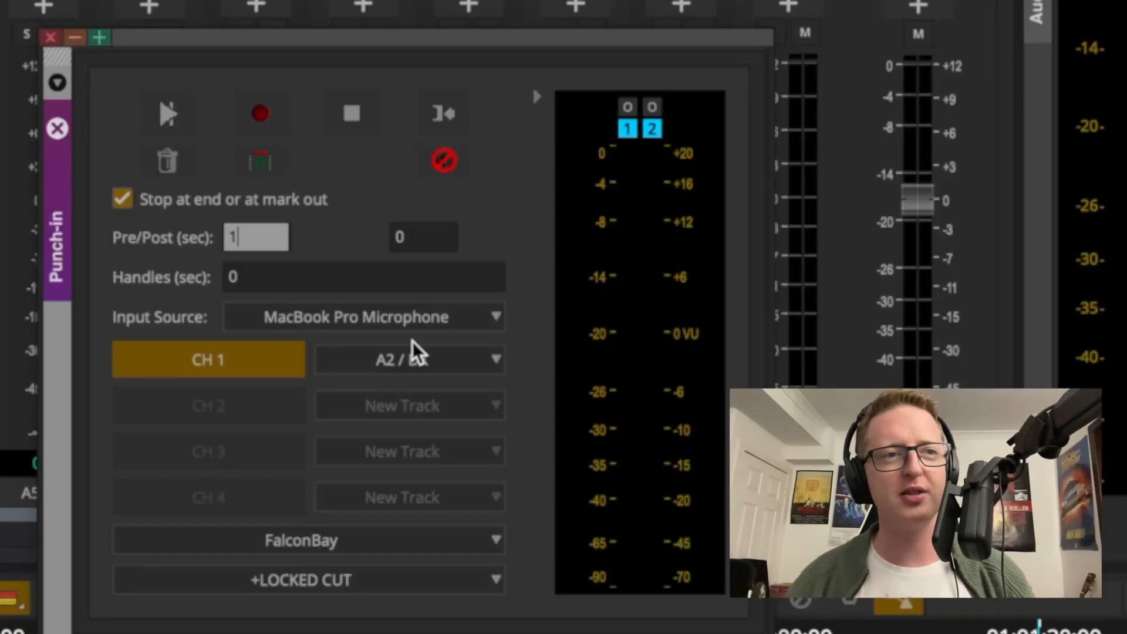
{"action": "left_click", "coordinate": [422, 235]}
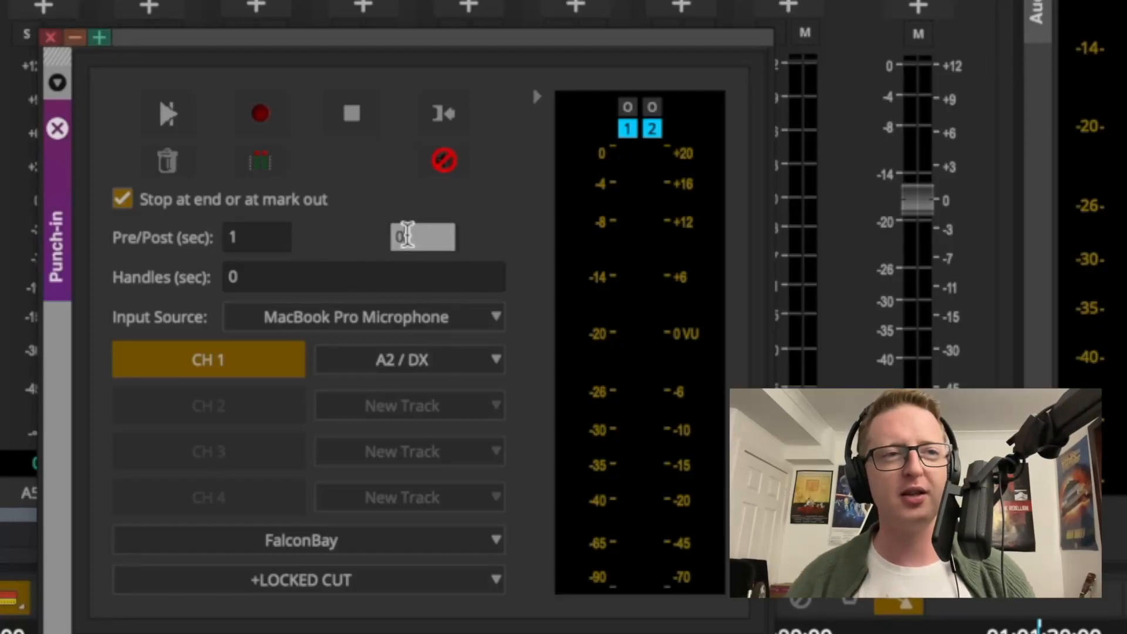
Play the A1 dialogue near 01:01:30:00 and mark an in-to-out range around it for the punch-in
{"action": "left_click", "coordinate": [1125, 599]}
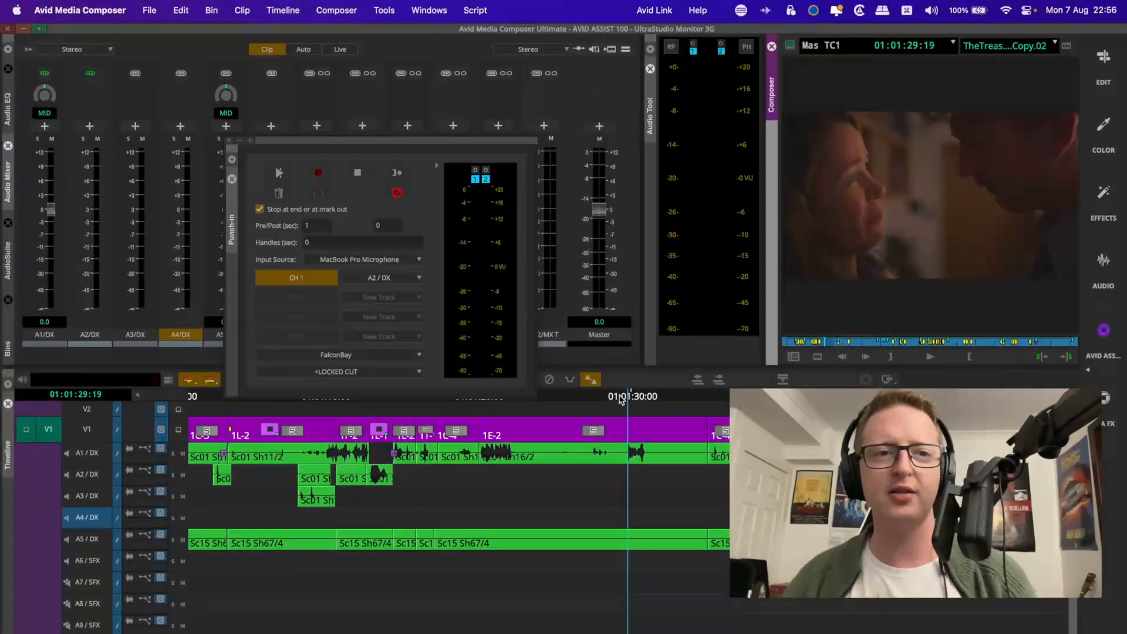
{"action": "left_click", "coordinate": [620, 400]}
{"action": "key", "text": "space"}
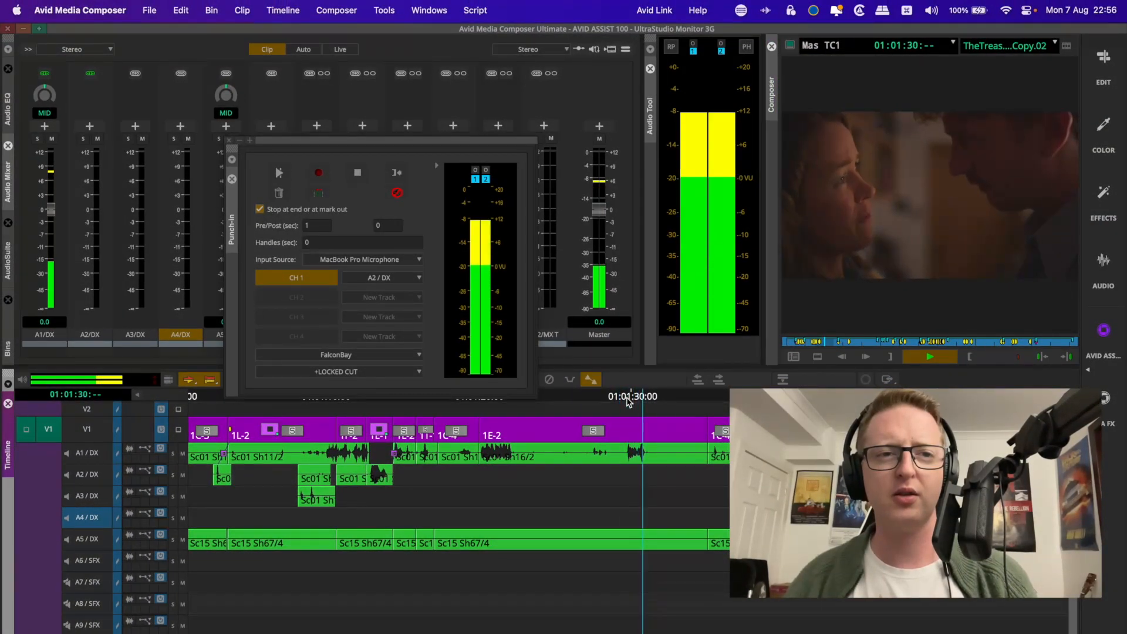
{"action": "left_click", "coordinate": [625, 401]}
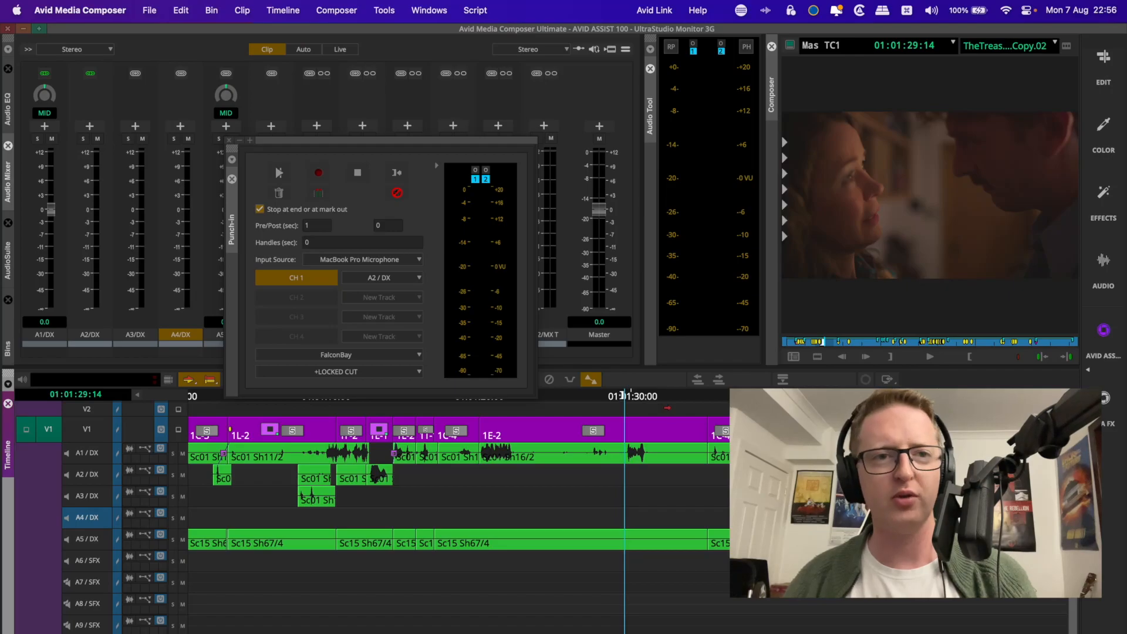
{"action": "left_click", "coordinate": [653, 399]}
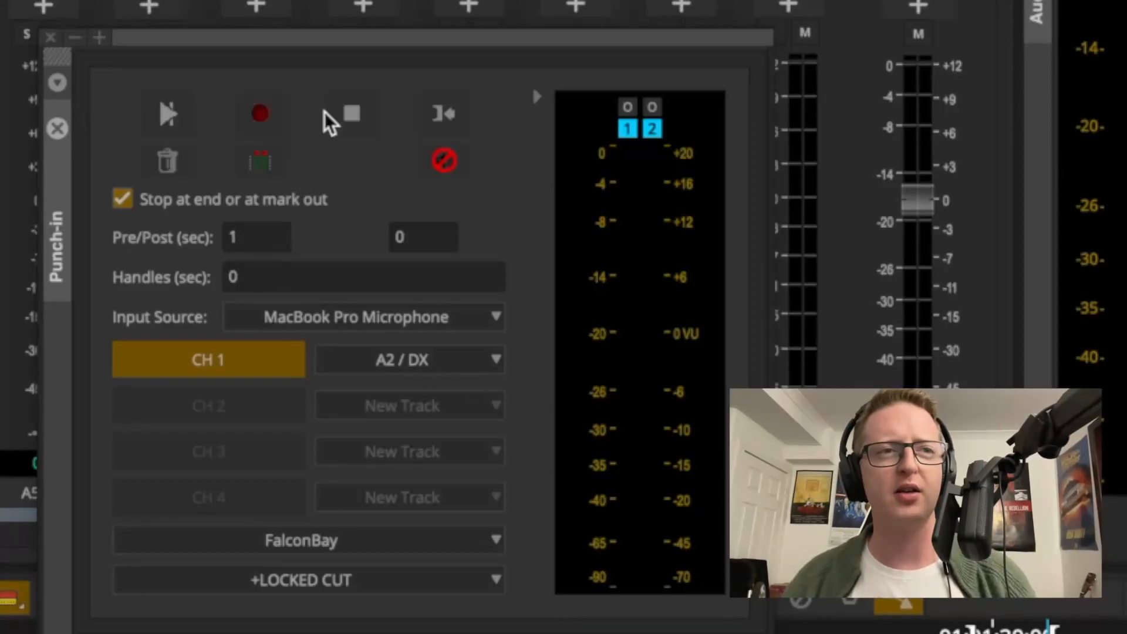
Record the microphone to track A2 / DX over the marked range with the Punch-in tool
{"action": "left_click", "coordinate": [250, 120]}
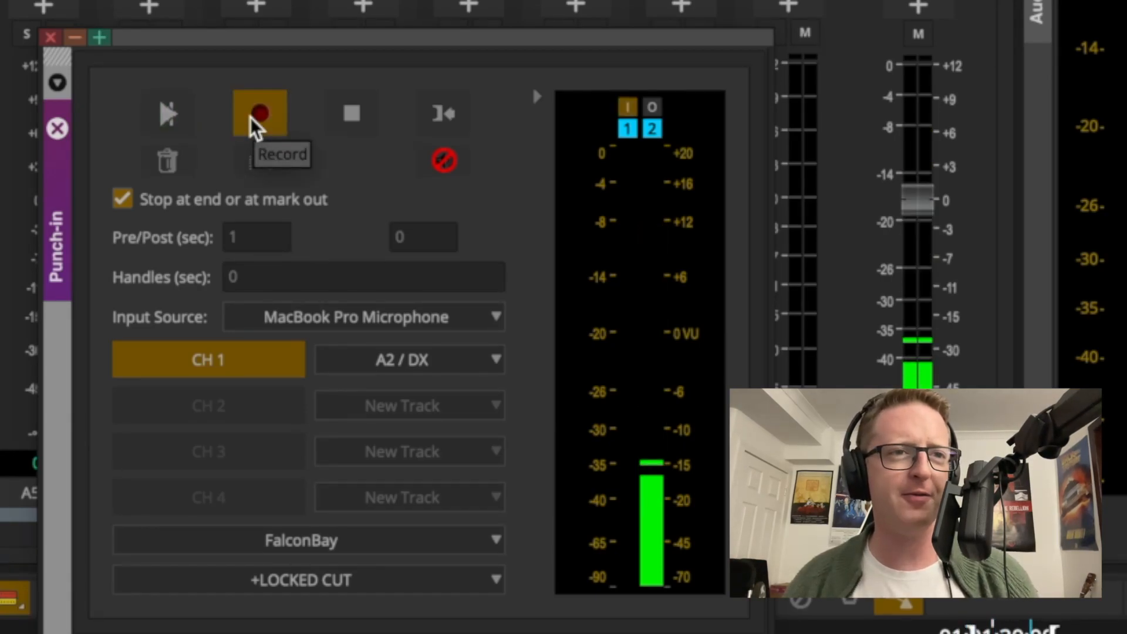
{"action": "left_click", "coordinate": [253, 119]}
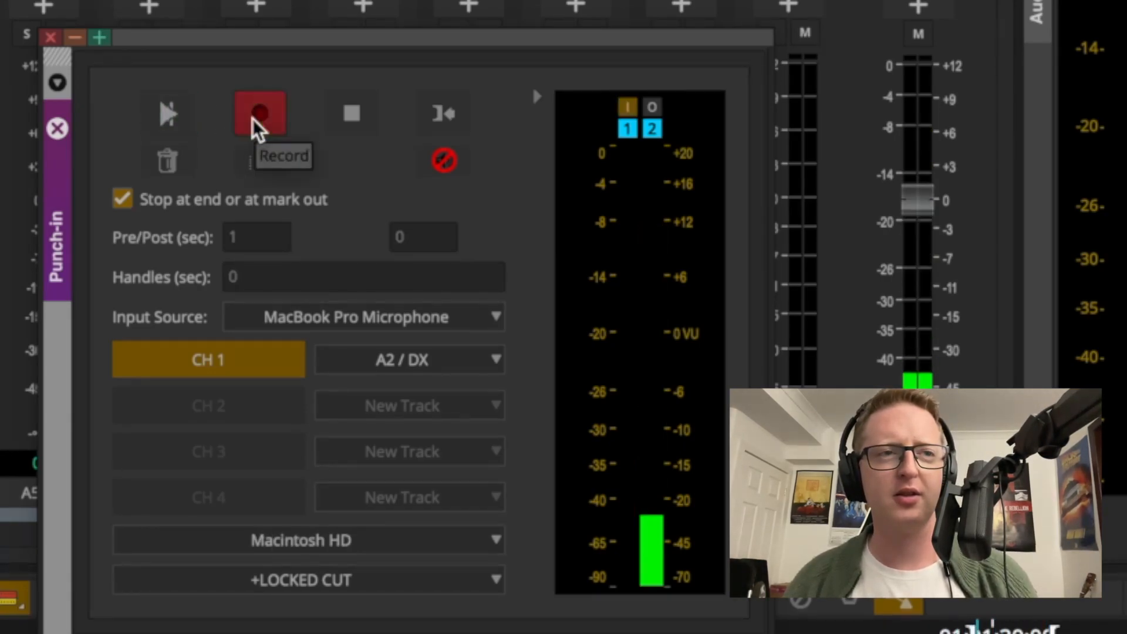
{"action": "left_click", "coordinate": [258, 117]}
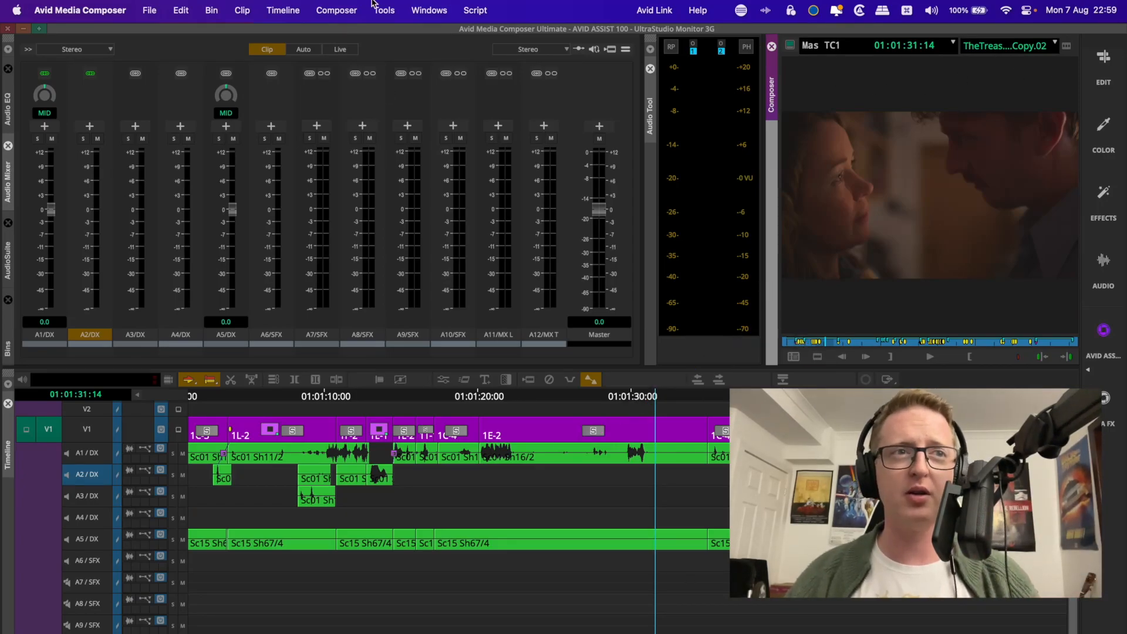
View the Composer options, dismiss them and lower the divider above the timeline to make the upper panels taller
{"action": "left_click", "coordinate": [312, 5]}
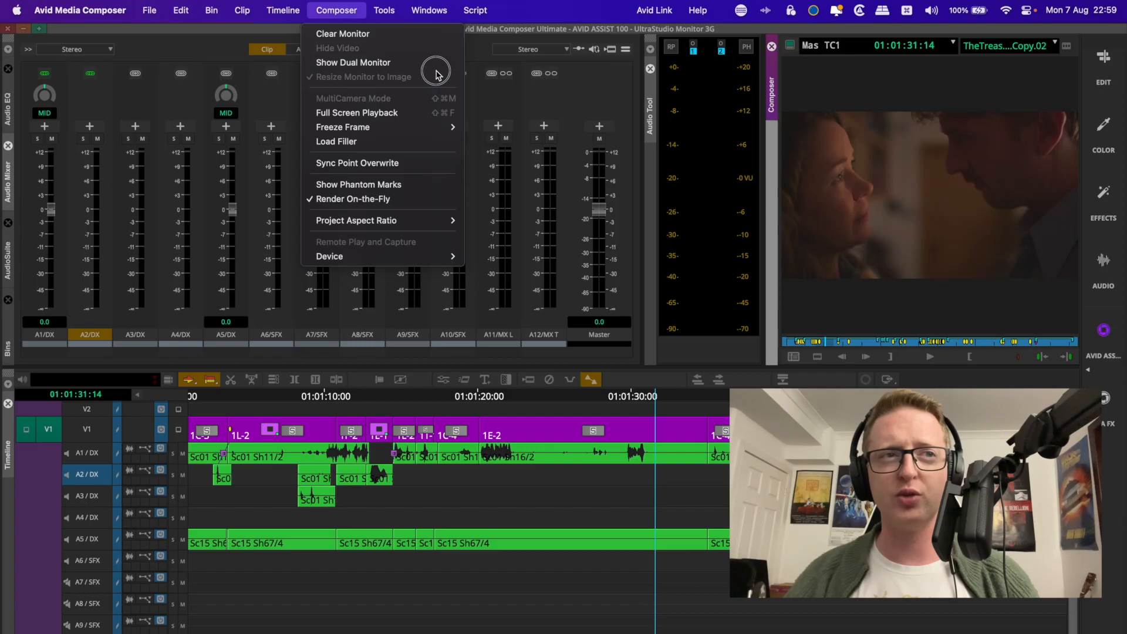
{"action": "left_click", "coordinate": [540, 73]}
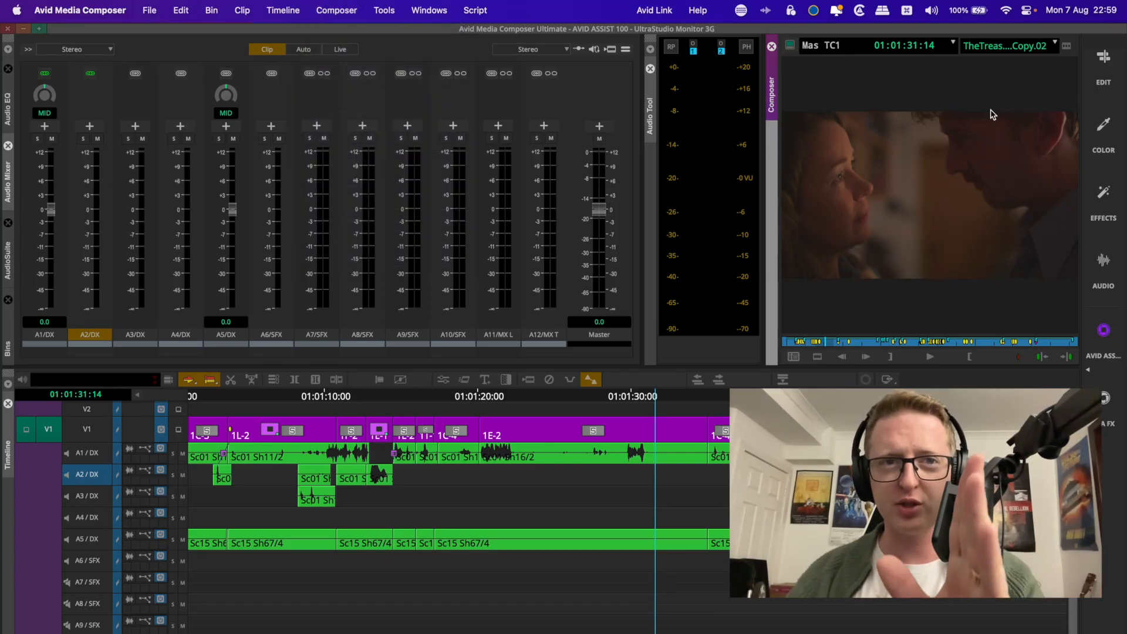
{"action": "left_click_drag", "start_coordinate": [827, 367], "coordinate": [854, 377]}
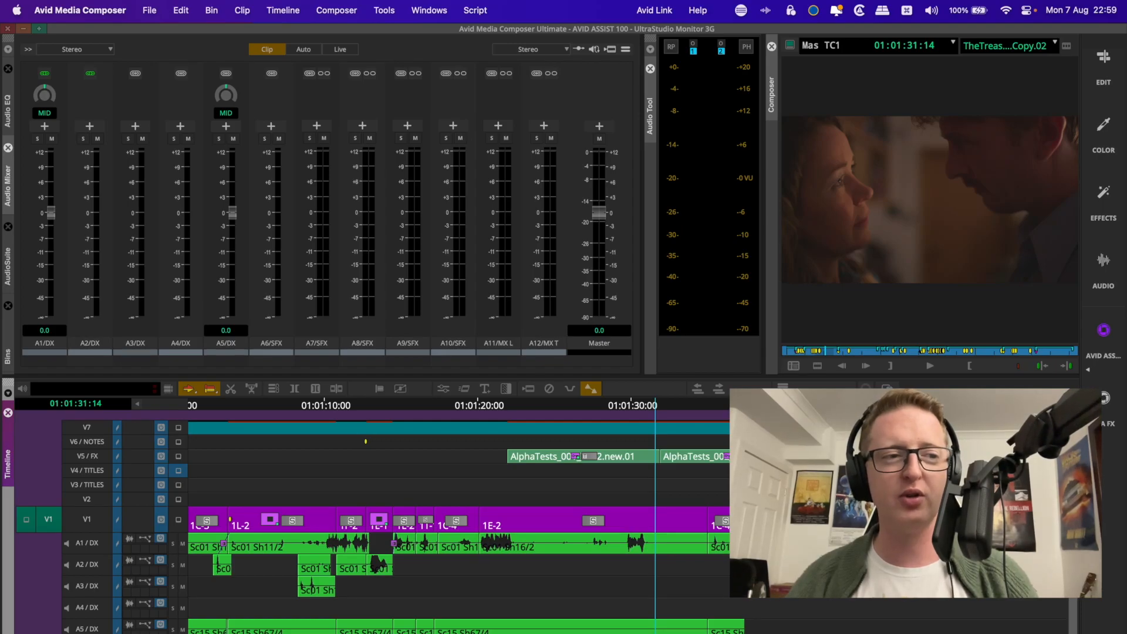
Select all video tracks V1 to V7 and reduce their height in the timeline to thin strips
{"action": "left_click", "coordinate": [51, 520]}
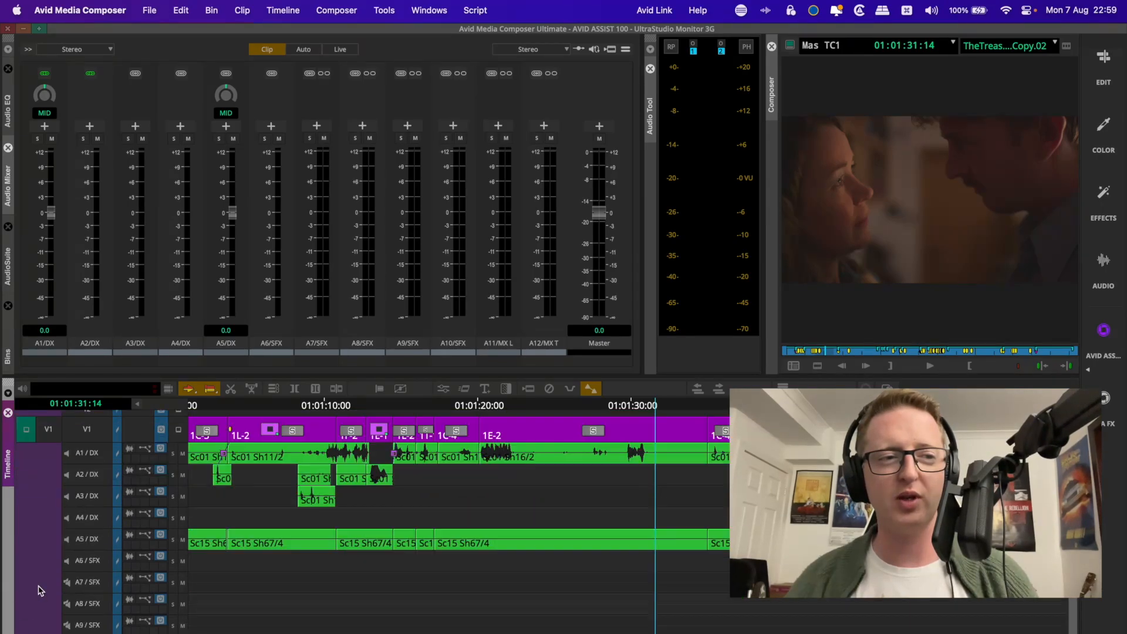
{"action": "key", "text": "super+a"}
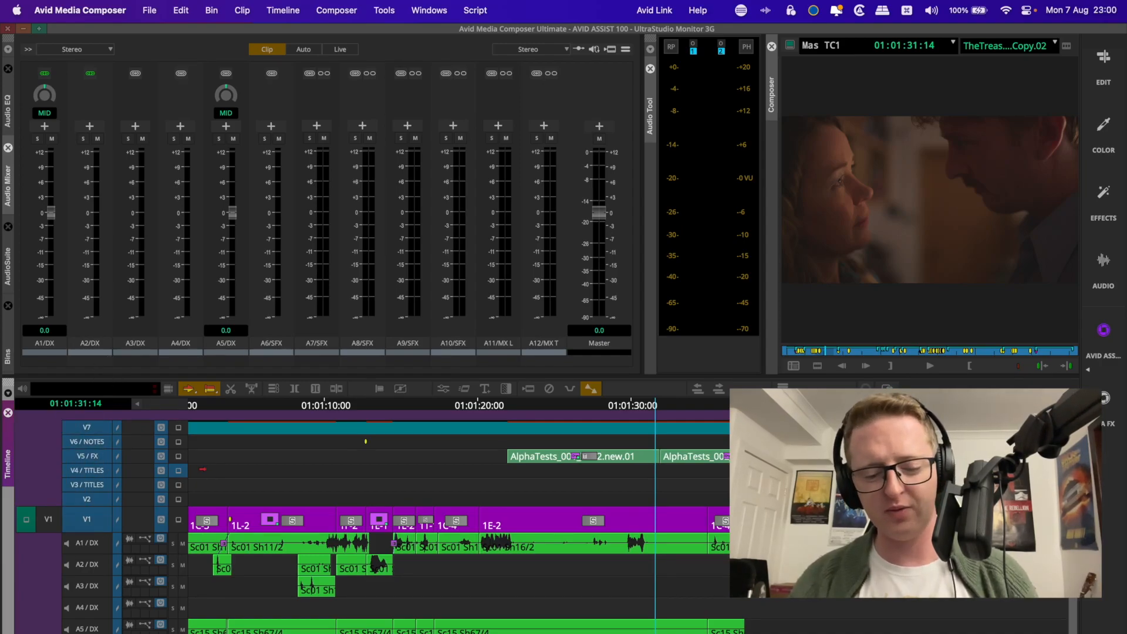
{"action": "key", "text": "super+alt+k"}
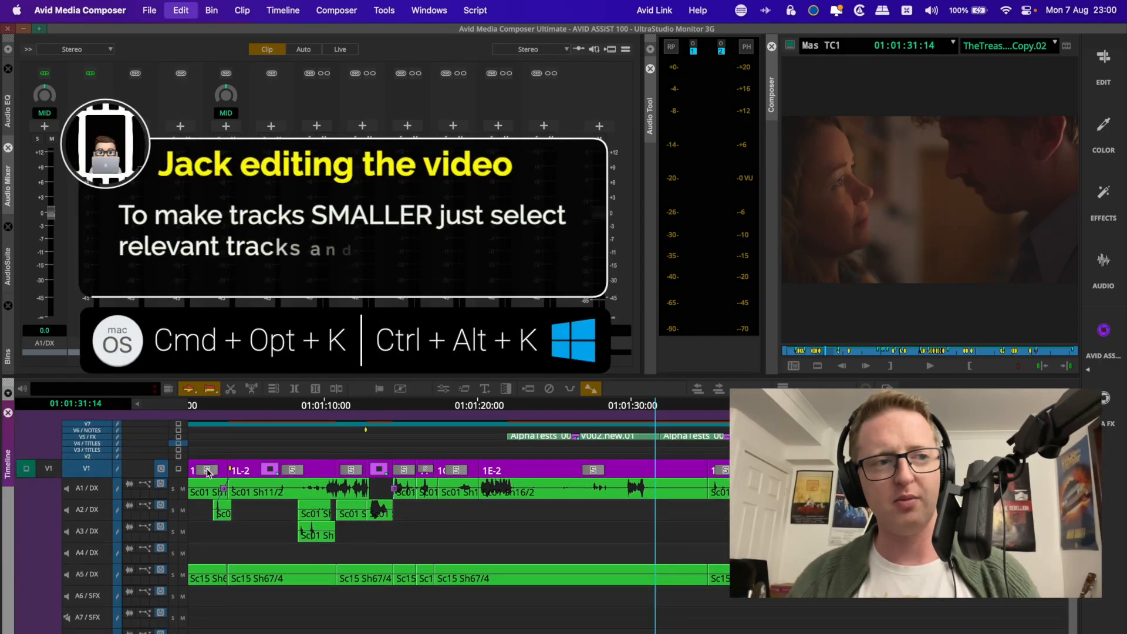
{"action": "key", "text": "super+alt+k"}
{"action": "key", "text": "super+alt+k"}
{"action": "key", "text": "super+alt+k"}
{"action": "key", "text": "super+alt+k"}
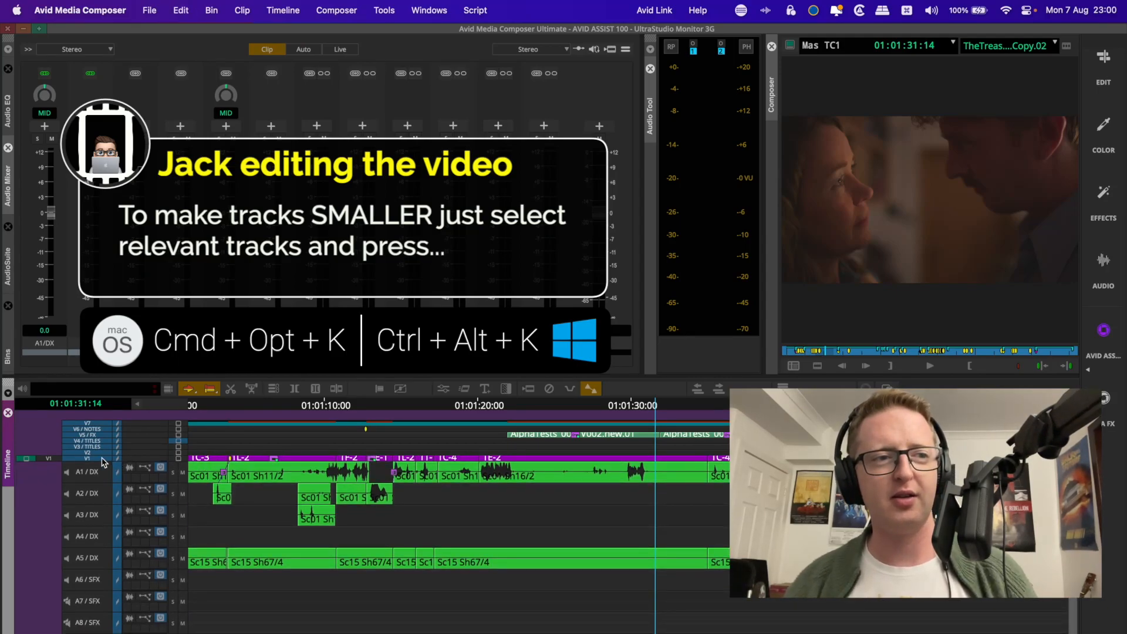
Deselect the video tracks, select all audio tracks and increase their height by three increments
{"action": "mouse_move", "coordinate": [102, 458]}
{"action": "left_mouse_down"}
{"action": "mouse_move", "coordinate": [107, 391]}
{"action": "mouse_move", "coordinate": [97, 632]}
{"action": "left_mouse_up"}
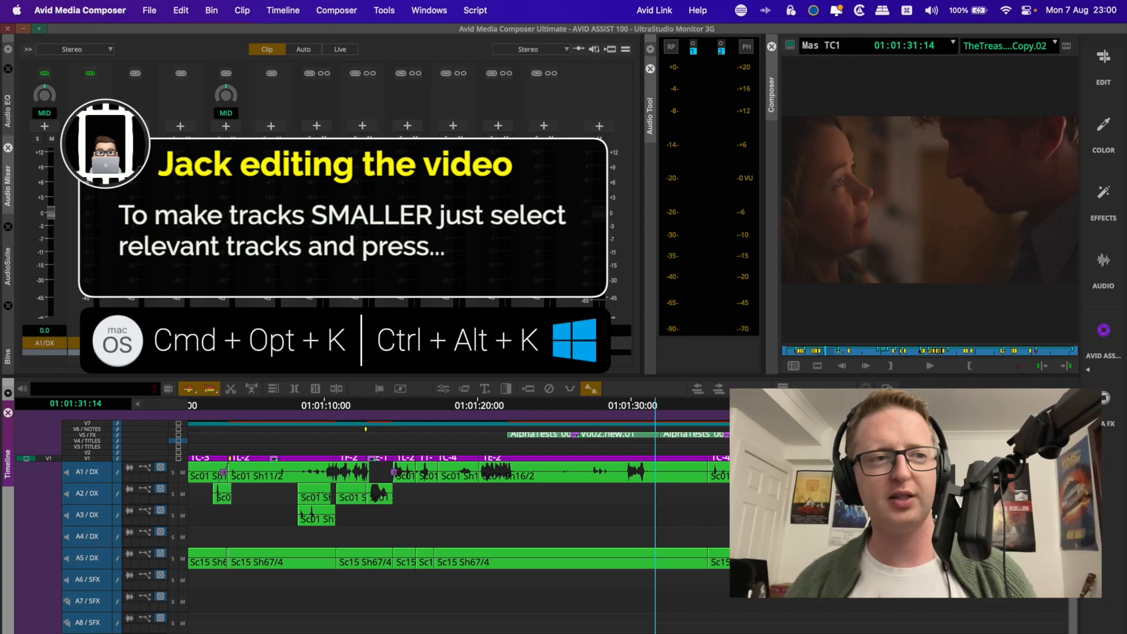
{"action": "scroll", "coordinate": [376, 522], "scroll_direction": "down", "scroll_amount": 1}
{"action": "key", "text": "super+alt+l"}
{"action": "key", "text": "super+alt+l"}
{"action": "key", "text": "super+alt+l"}
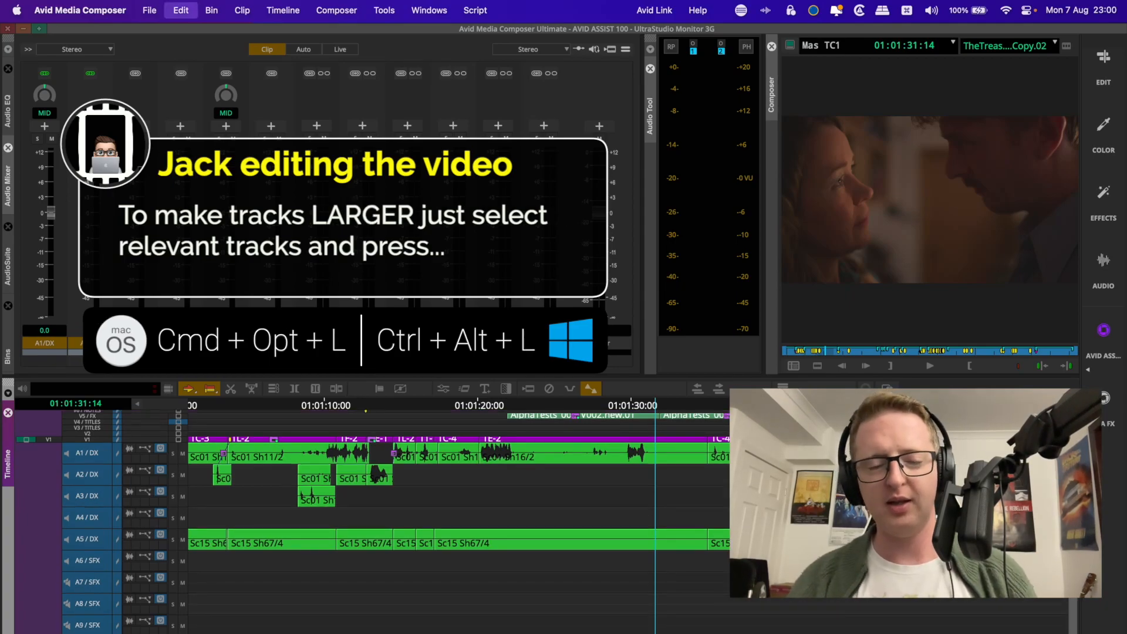
Look over the resized video and audio tracks throughout the timeline
{"action": "scroll", "coordinate": [503, 584], "scroll_direction": "down", "scroll_amount": 4}
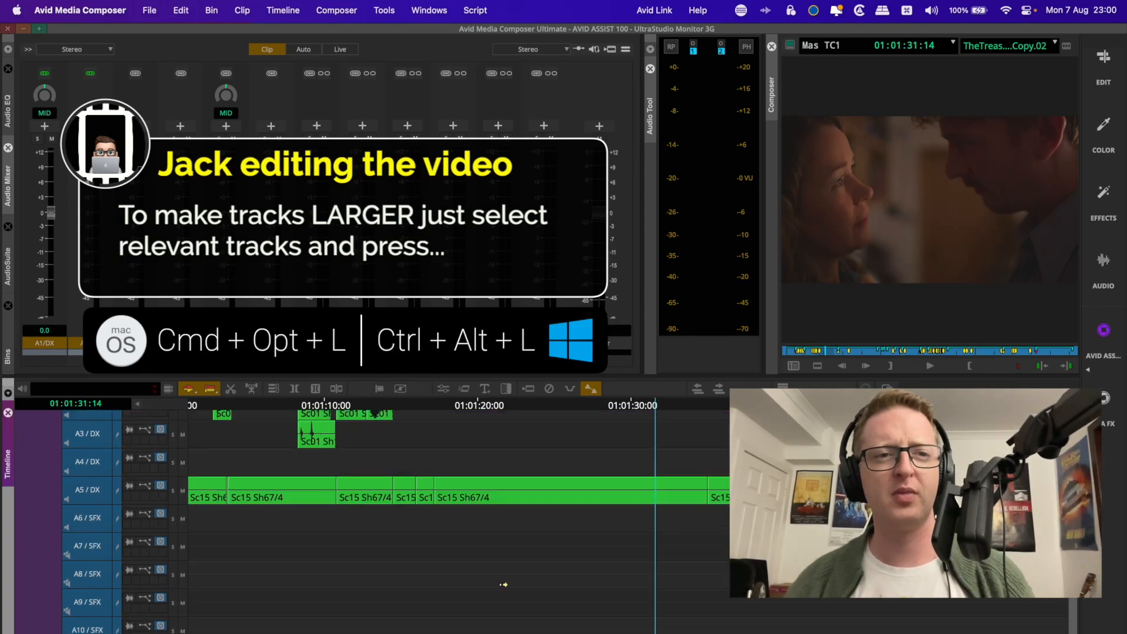
{"action": "scroll", "coordinate": [504, 584], "scroll_direction": "up", "scroll_amount": 5}
{"action": "scroll", "coordinate": [503, 584], "scroll_direction": "down", "scroll_amount": 5}
{"action": "scroll", "coordinate": [503, 585], "scroll_direction": "up", "scroll_amount": 5}
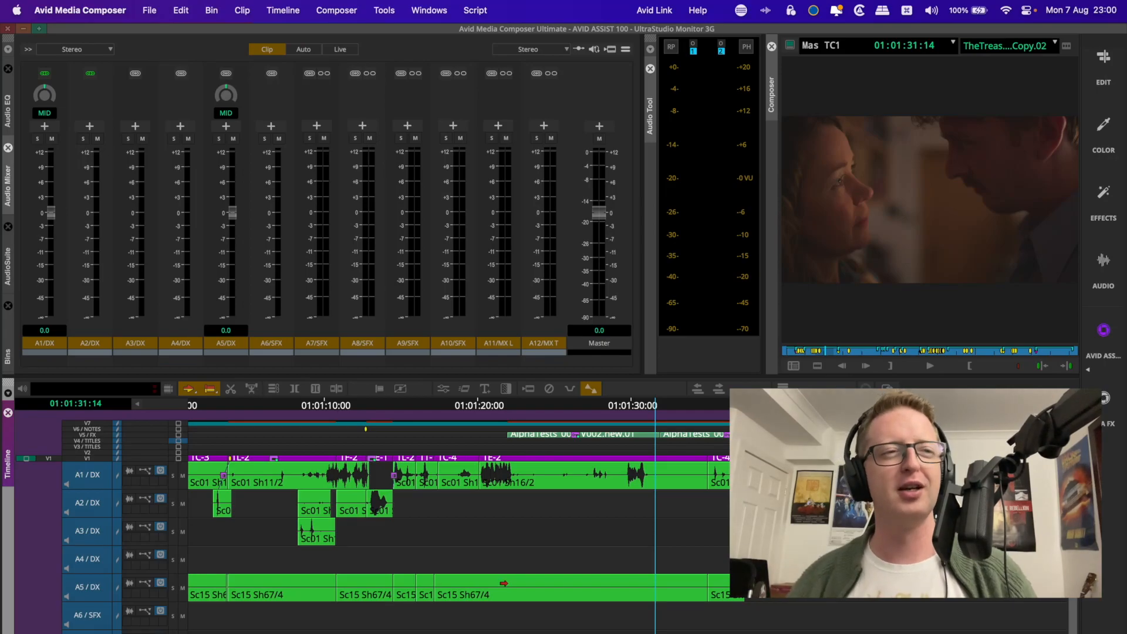
{"action": "scroll", "coordinate": [503, 583], "scroll_direction": "down", "scroll_amount": 2}
{"action": "scroll", "coordinate": [503, 583], "scroll_direction": "up", "scroll_amount": 2}
{"action": "scroll", "coordinate": [503, 582], "scroll_direction": "down", "scroll_amount": 2}
{"action": "scroll", "coordinate": [503, 583], "scroll_direction": "up", "scroll_amount": 2}
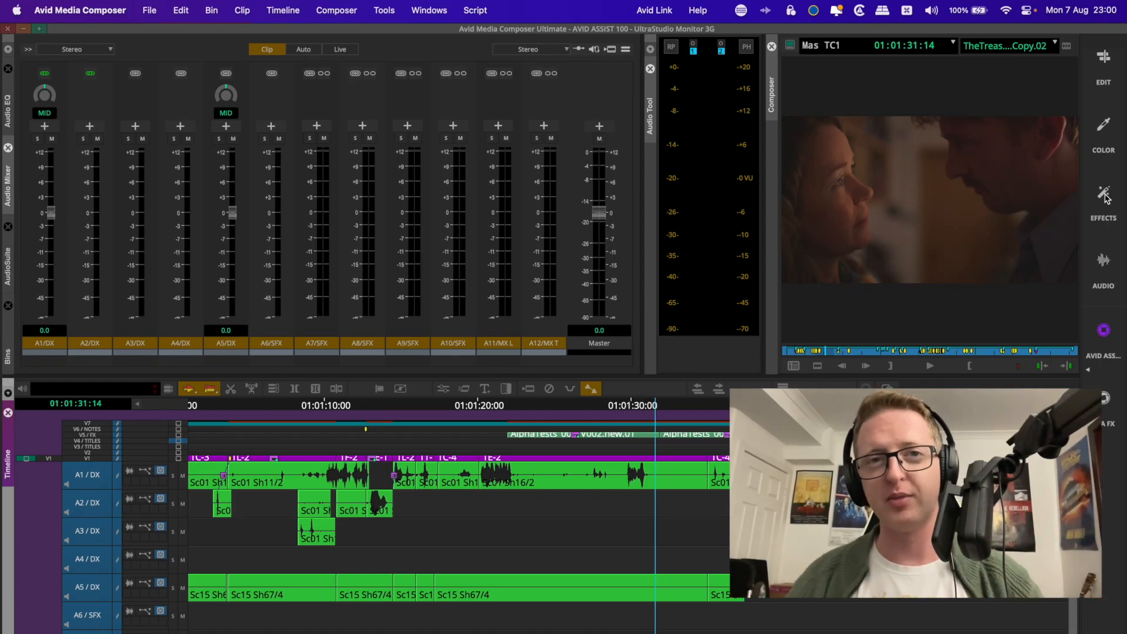
Play a short stretch of the sequence from 01:01:21:12 and replay it from 01:01:20:04, checking the dialogue levels on the audio meters
{"action": "left_click_drag", "start_coordinate": [625, 409], "coordinate": [500, 444]}
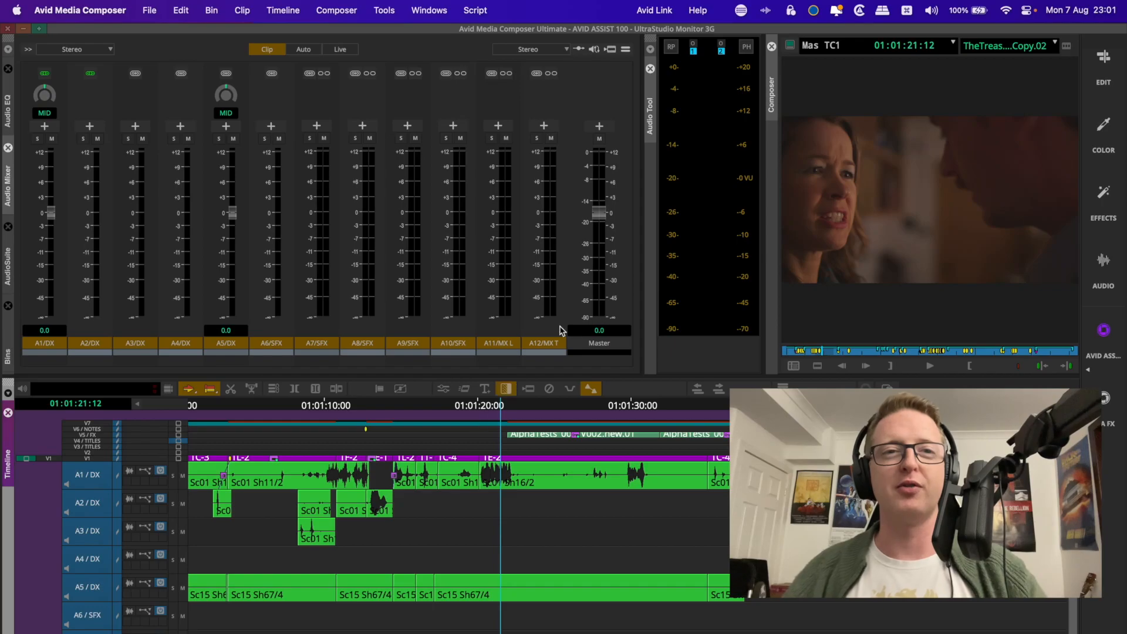
{"action": "left_click", "coordinate": [952, 185]}
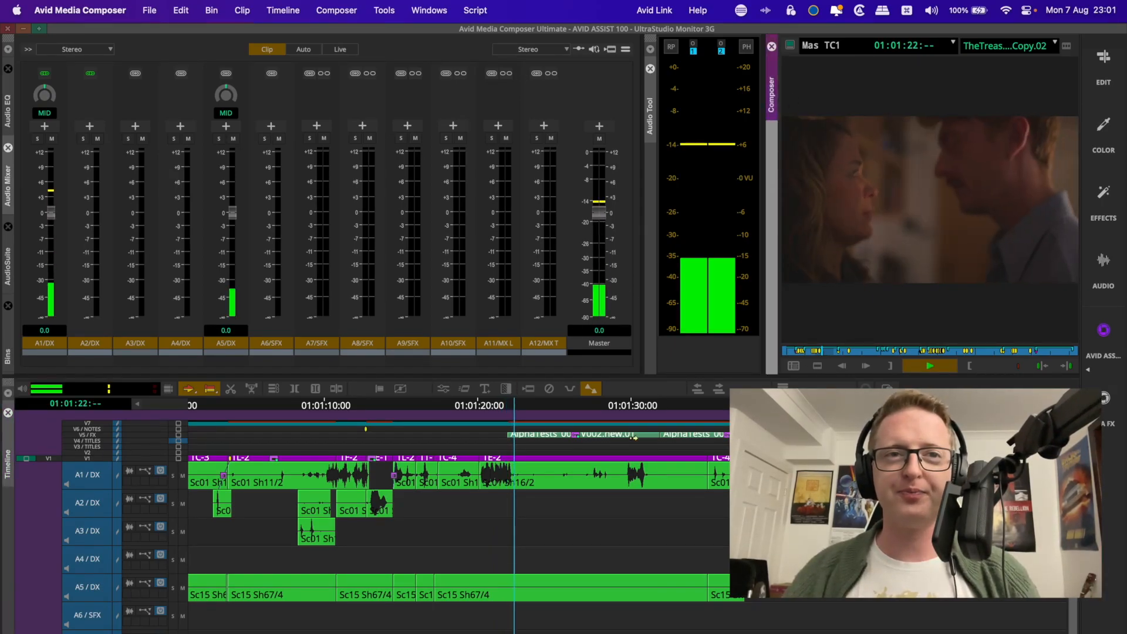
{"action": "key", "text": "space"}
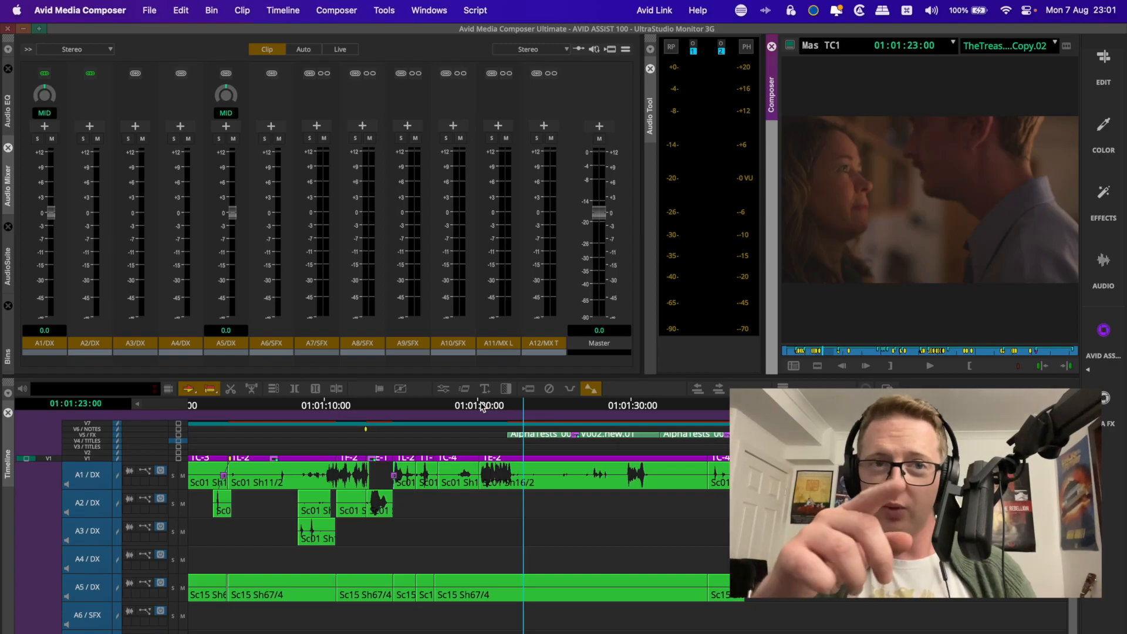
{"action": "left_click", "coordinate": [480, 406]}
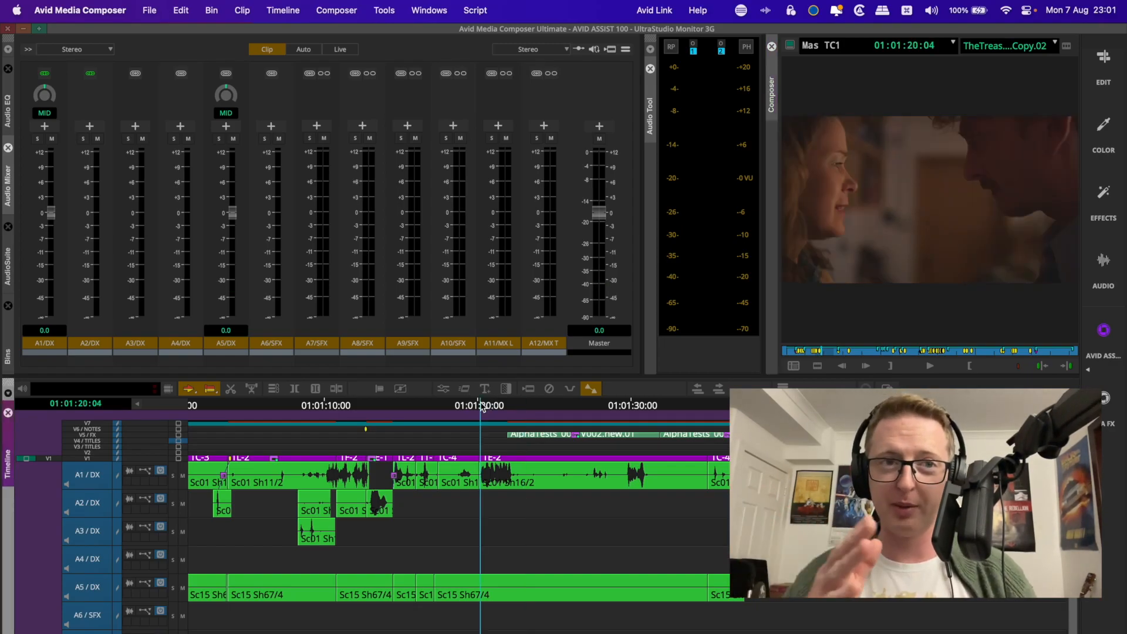
{"action": "key", "text": "space"}
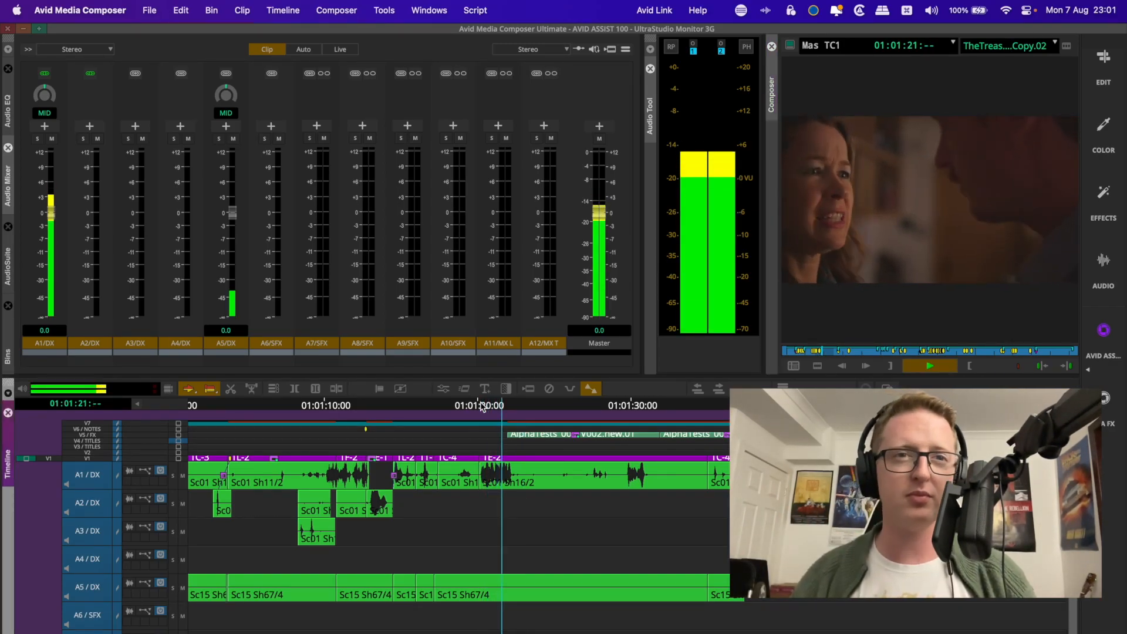
{"action": "key", "text": "space"}
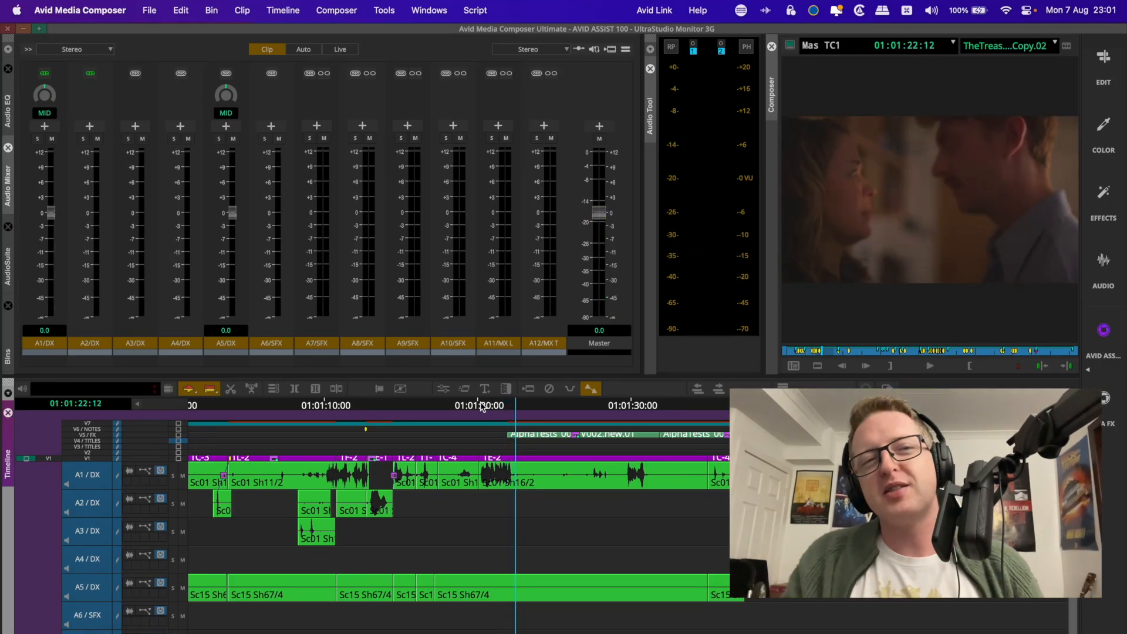